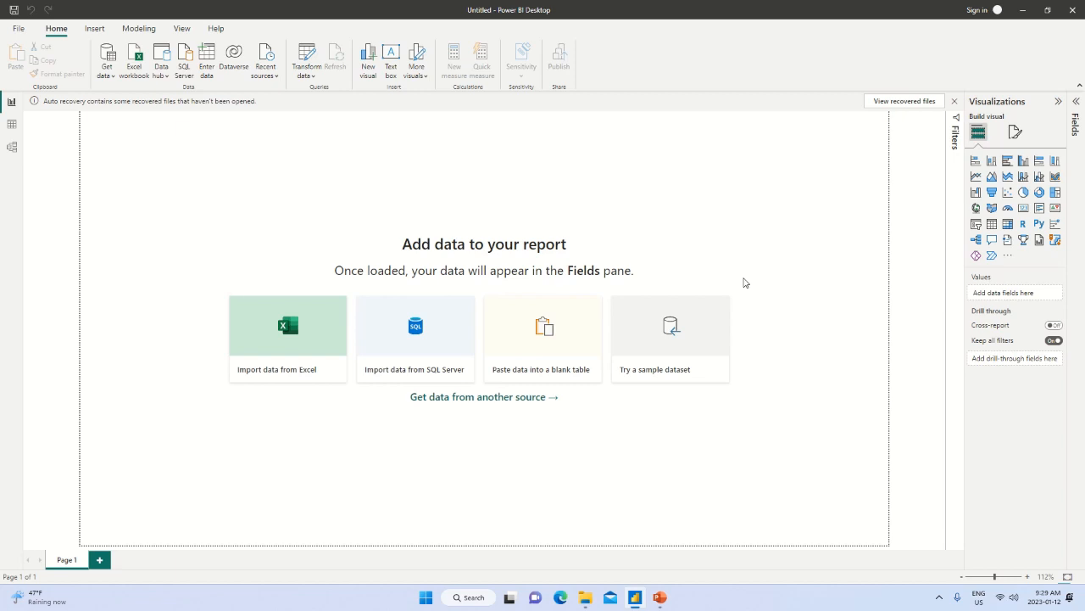
# Open the RJ Cookie Company Financials workbook from File Explorer in Excel and examine the rows of its Cookie Sales sheet.
pyautogui.hotkey('alt', 'Tab')
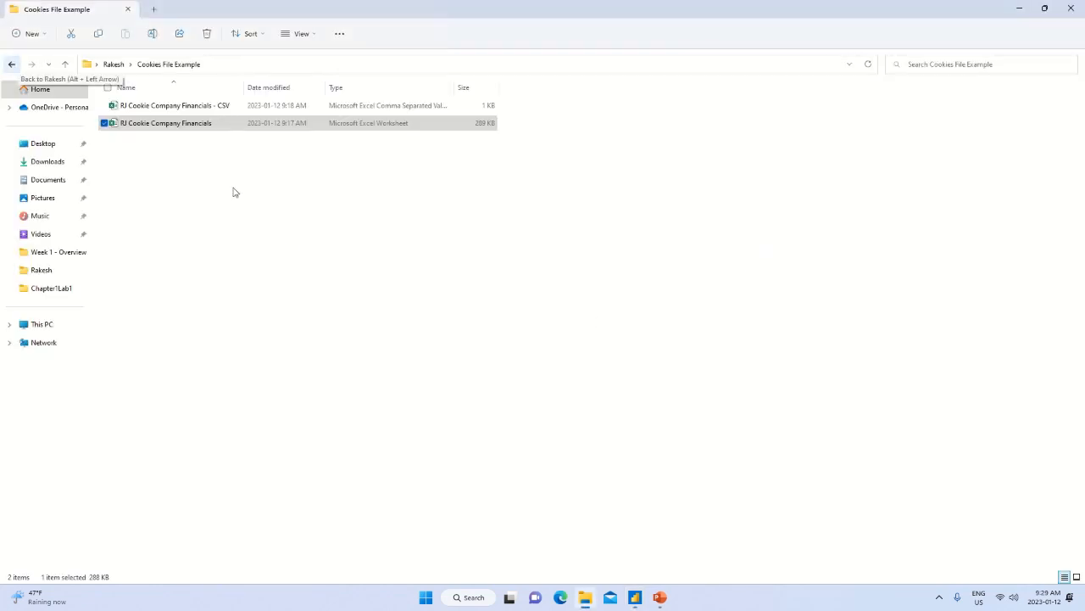
pyautogui.doubleClick(189, 126)
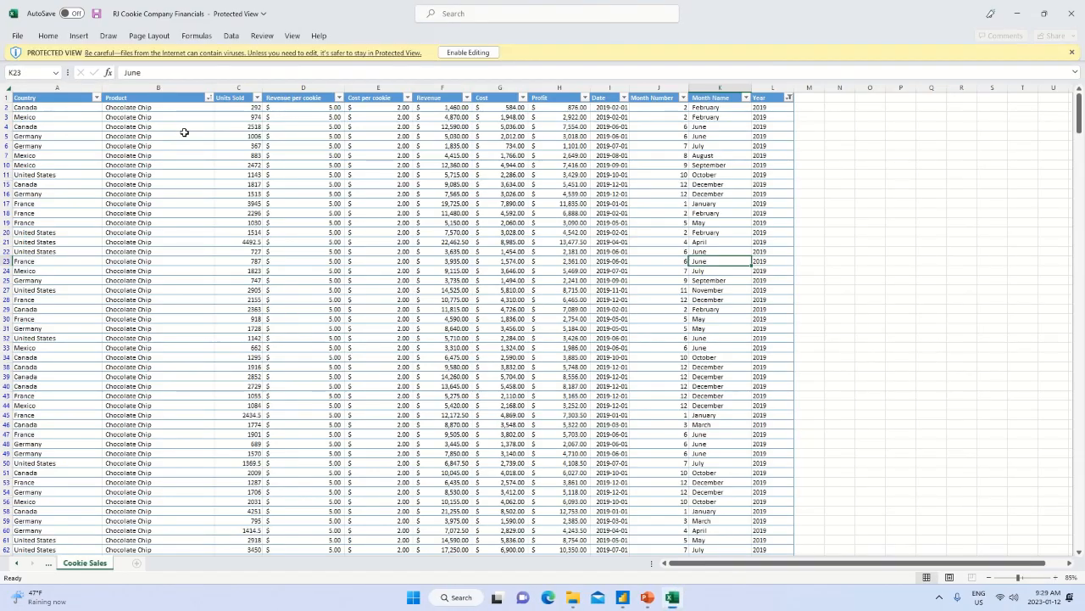
pyautogui.click(469, 52)
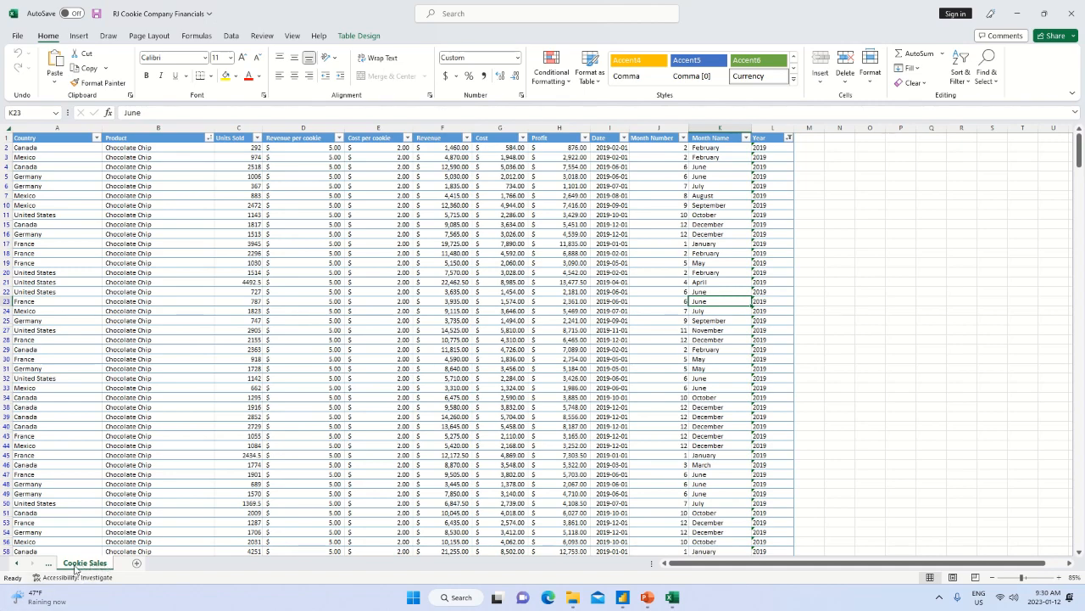
pyautogui.scroll(-8, 330, 399)
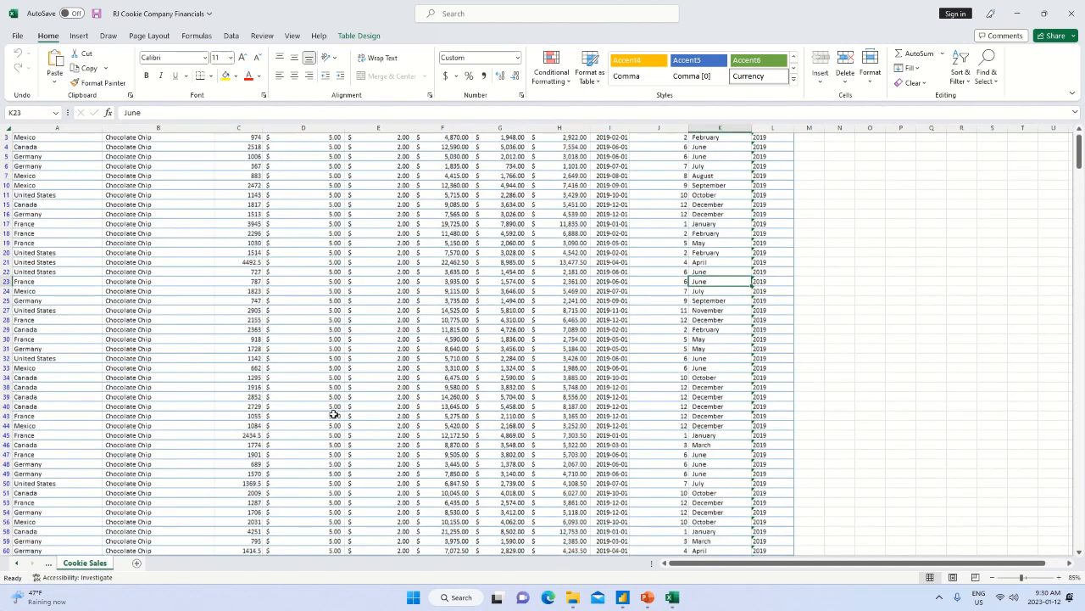
pyautogui.scroll(-15, 325, 419)
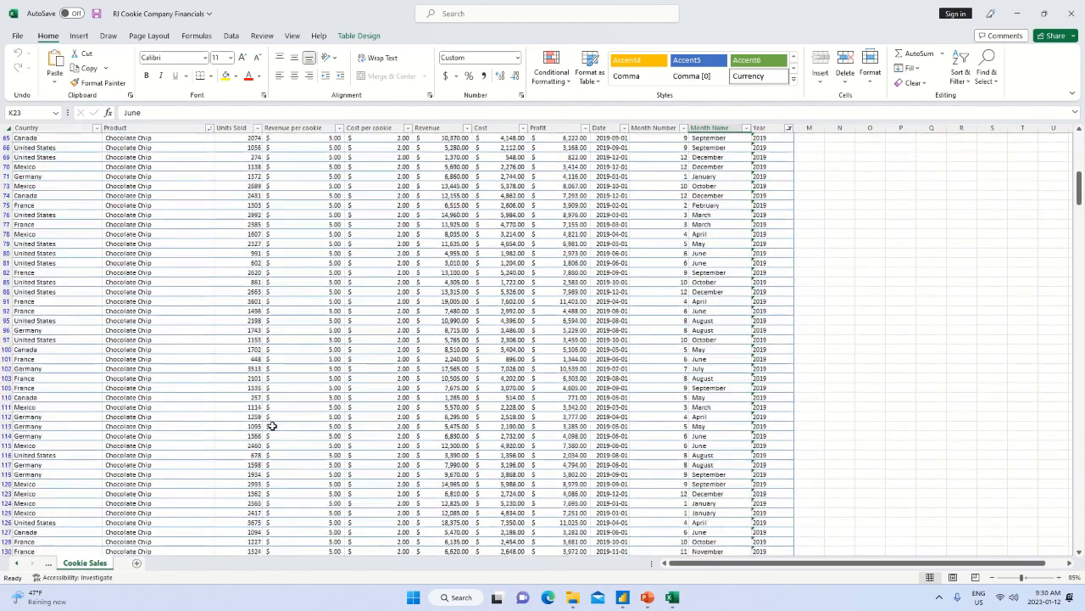
pyautogui.scroll(-20, 280, 426)
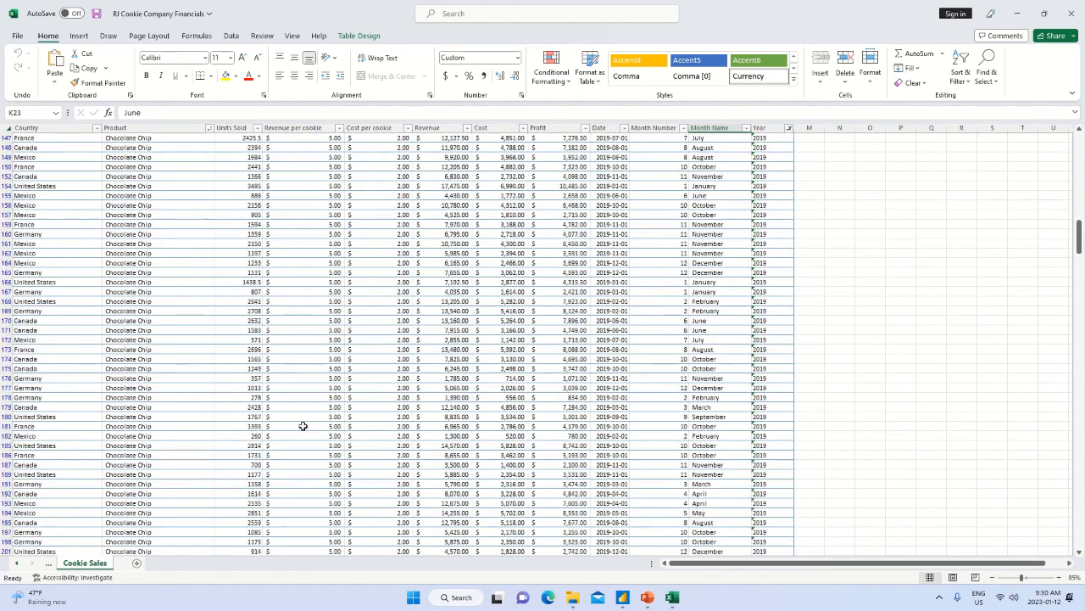
pyautogui.scroll(-20, 291, 425)
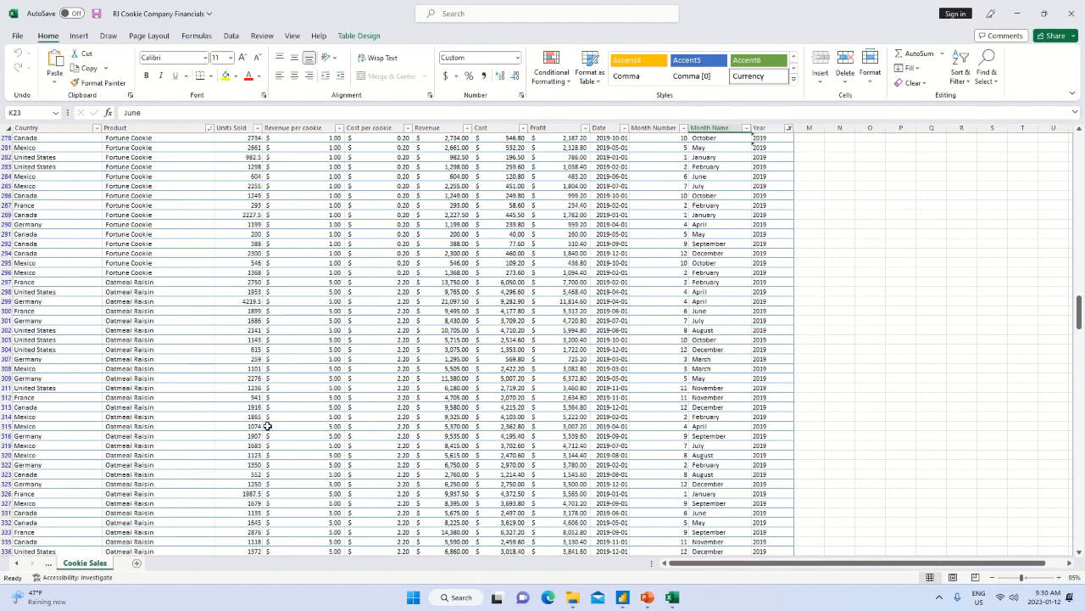
pyautogui.scroll(-20, 80, 360)
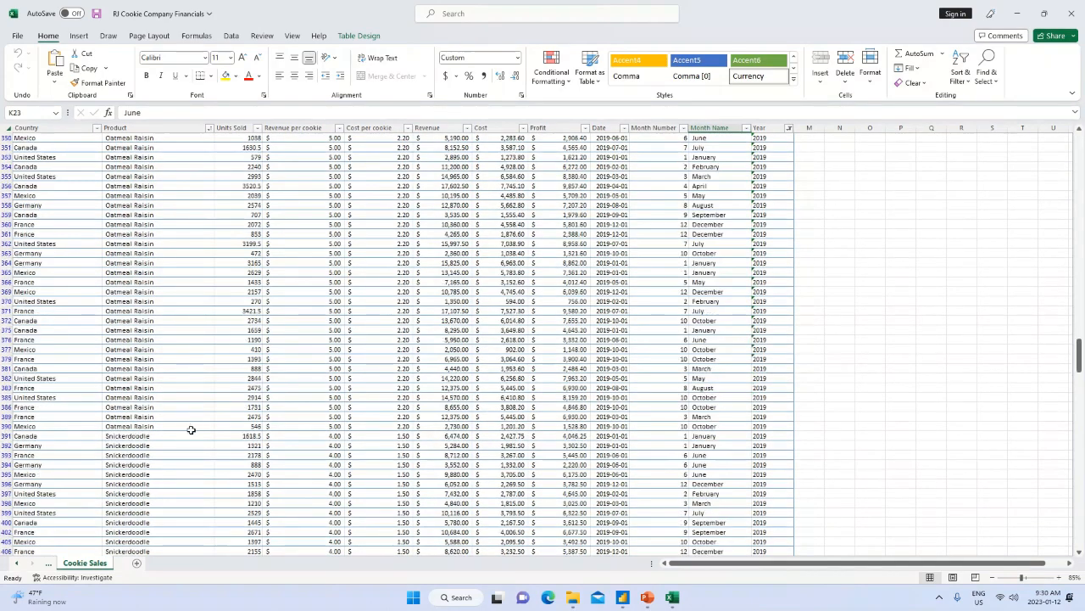
pyautogui.scroll(-6, 103, 457)
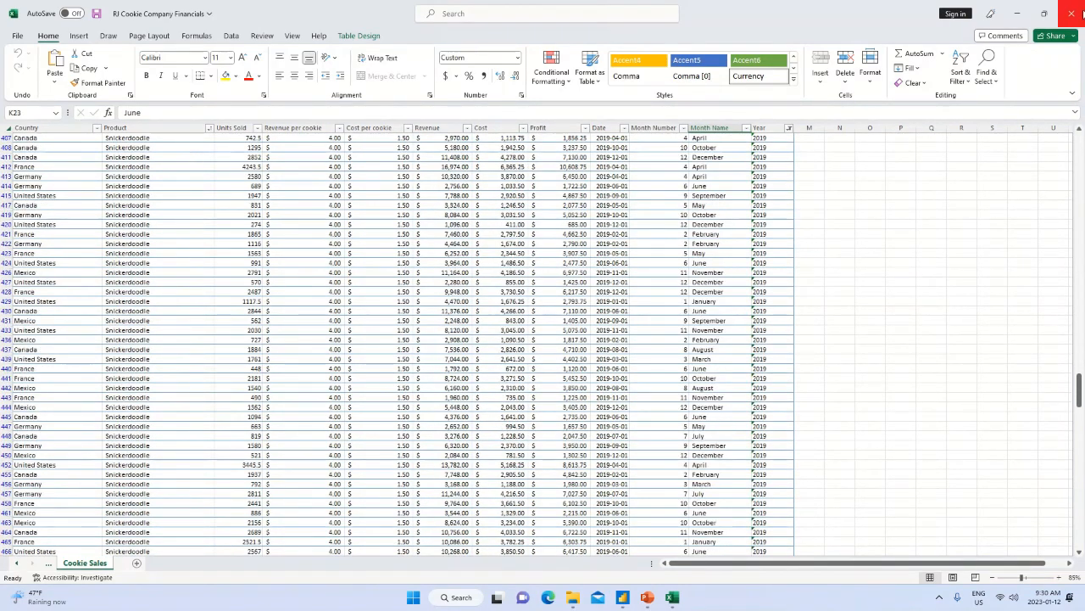
pyautogui.click(1072, 20)
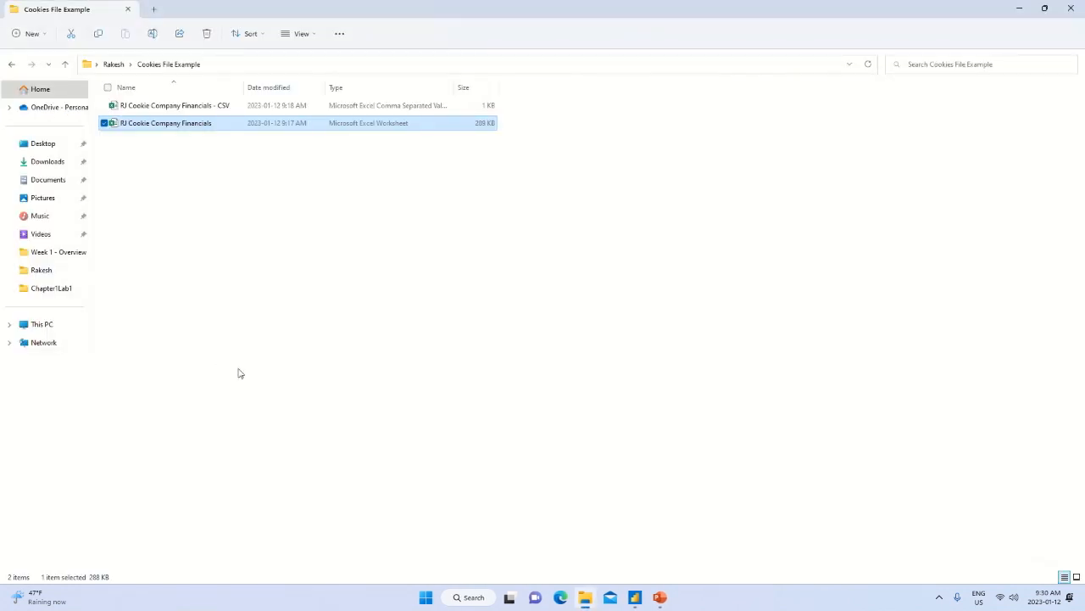
# Switch to Power BI Desktop and examine the full list of data sources available for import.
pyautogui.hotkey('alt', 'Tab')
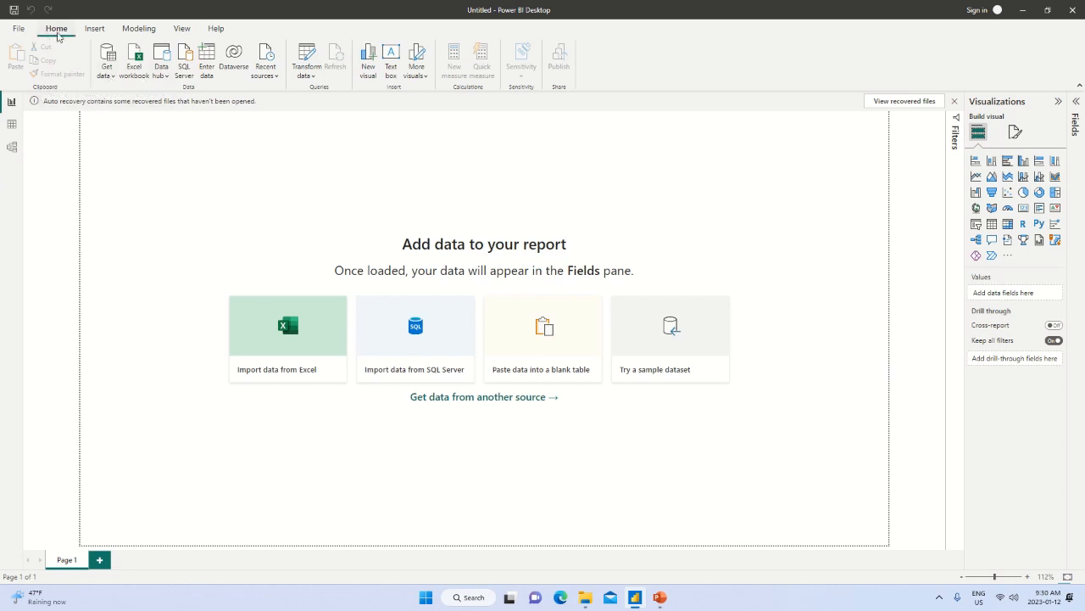
pyautogui.click(113, 81)
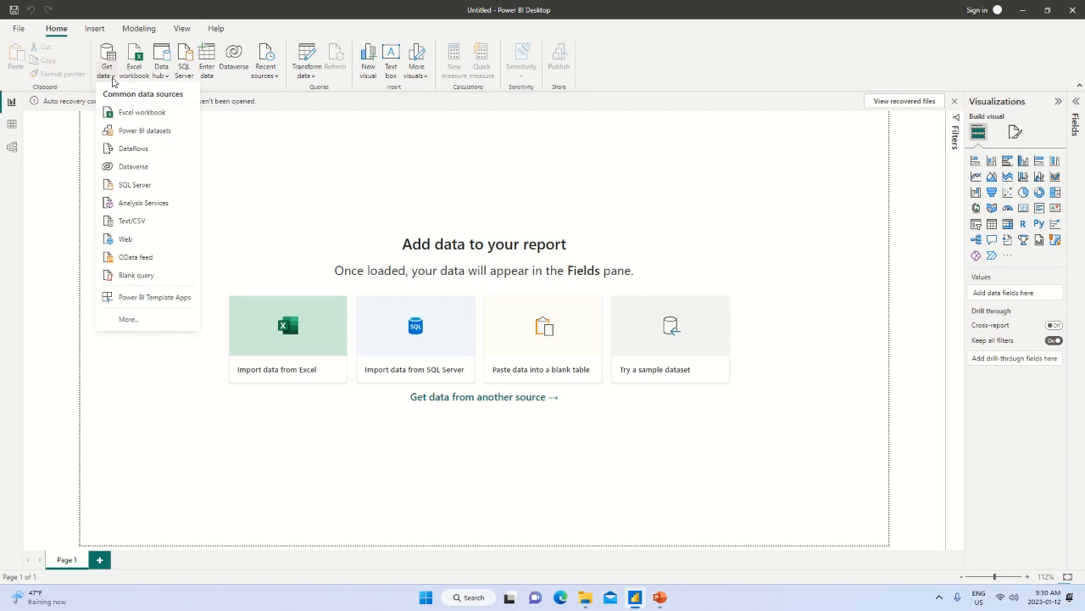
pyautogui.click(129, 320)
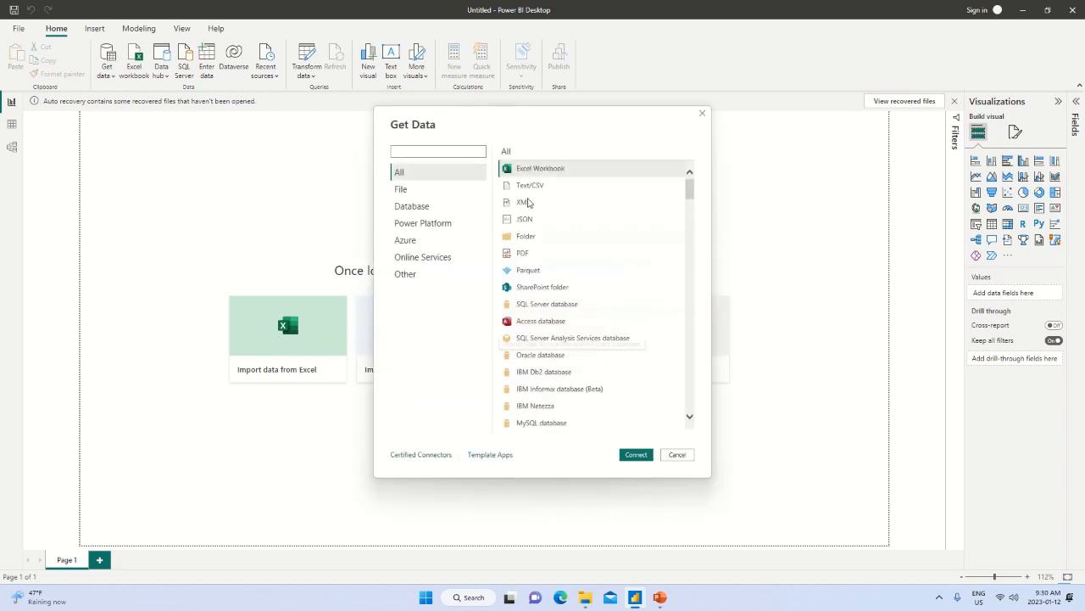
pyautogui.scroll(-5, 576, 314)
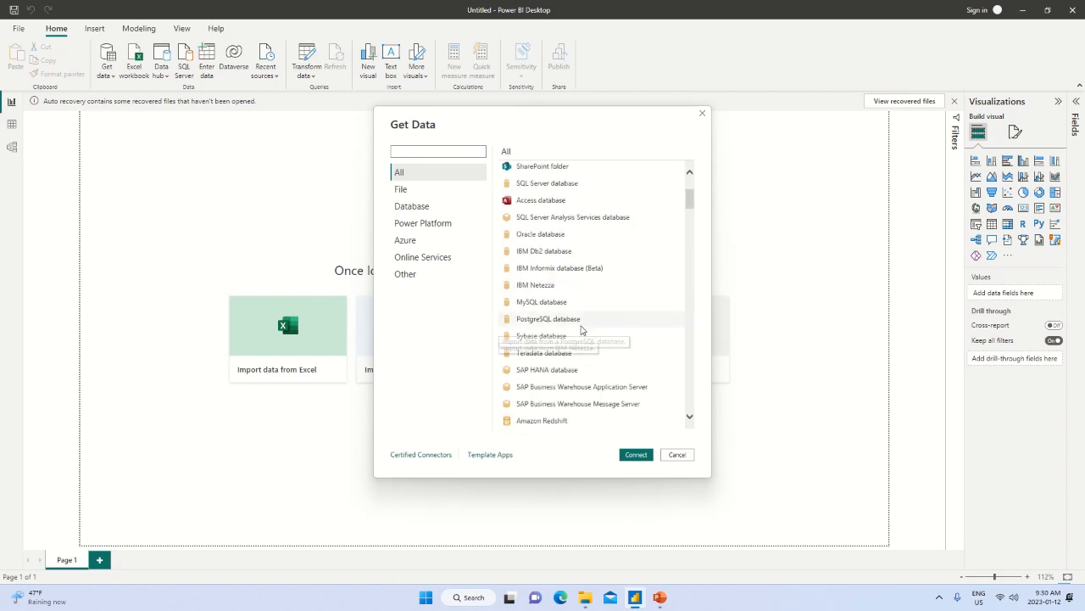
pyautogui.scroll(-5, 582, 330)
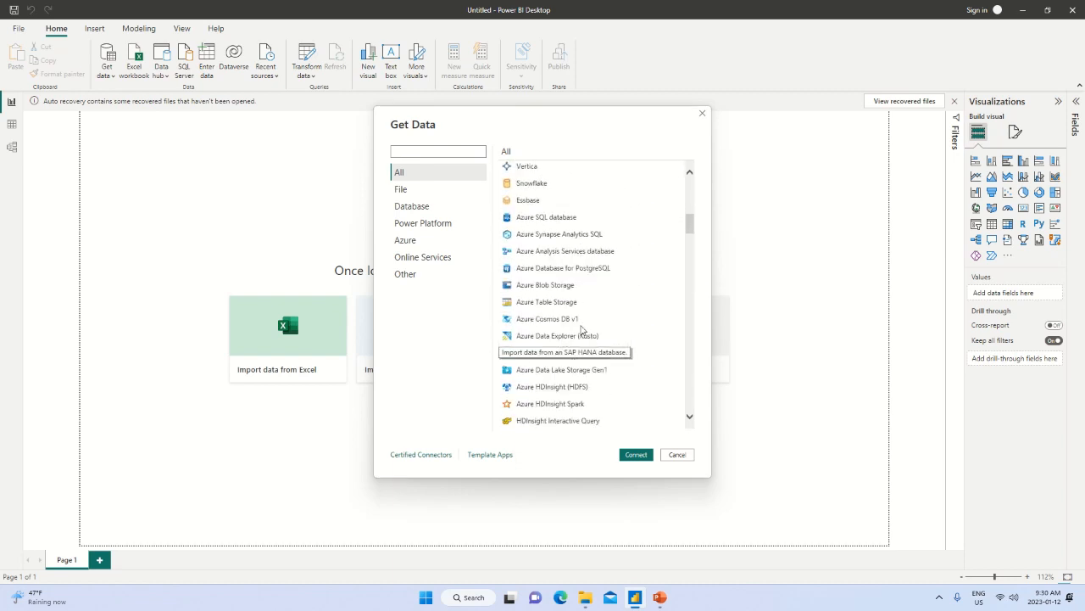
pyautogui.scroll(-10, 581, 330)
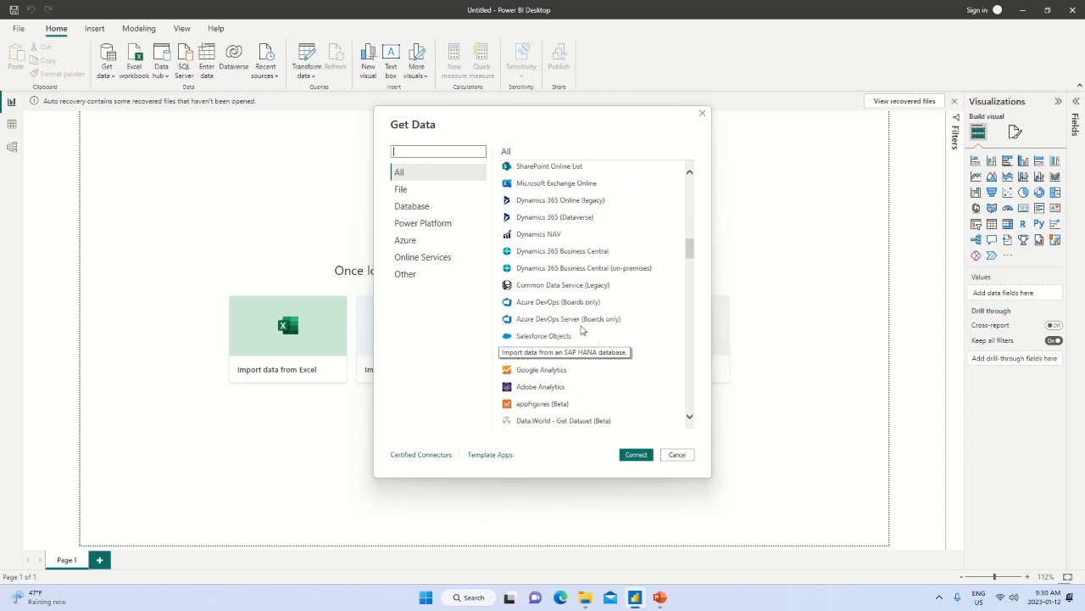
pyautogui.scroll(-3, 582, 330)
pyautogui.scroll(-4, 582, 330)
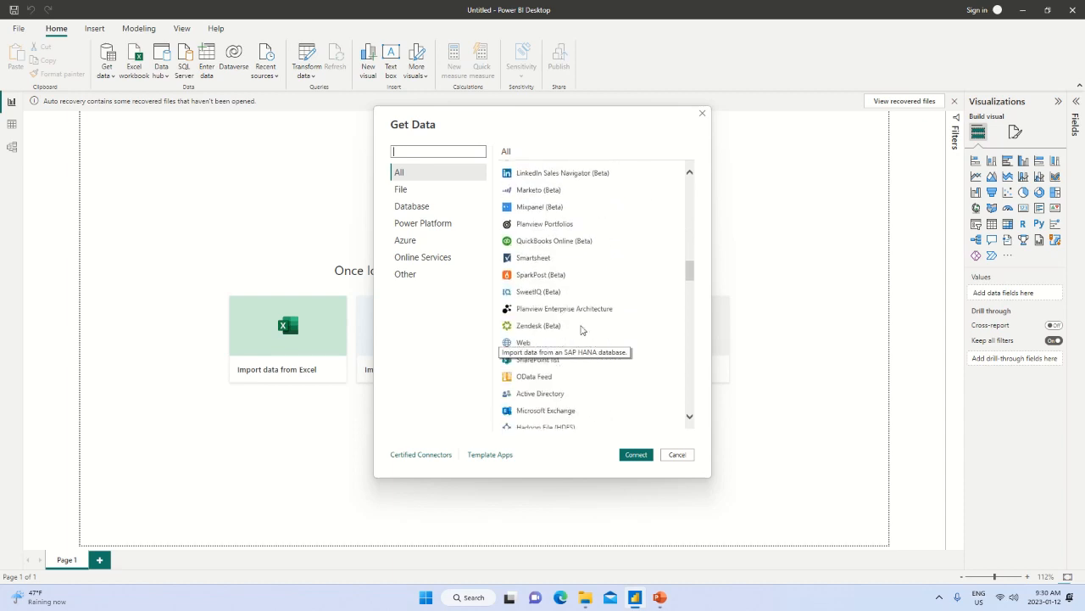
pyautogui.scroll(-6, 582, 329)
pyautogui.scroll(12, 582, 329)
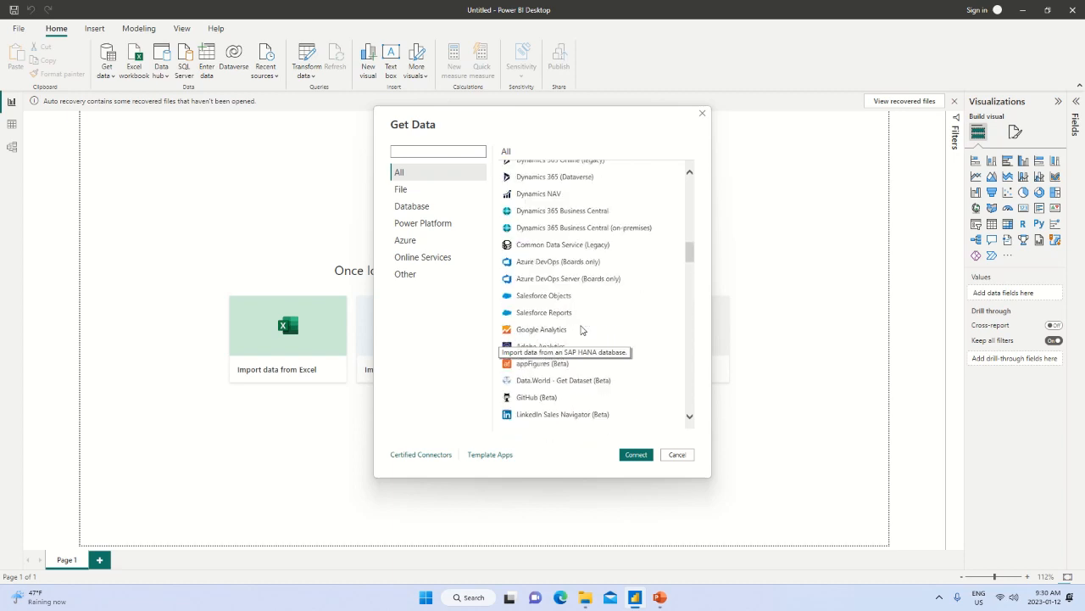
pyautogui.scroll(15, 581, 330)
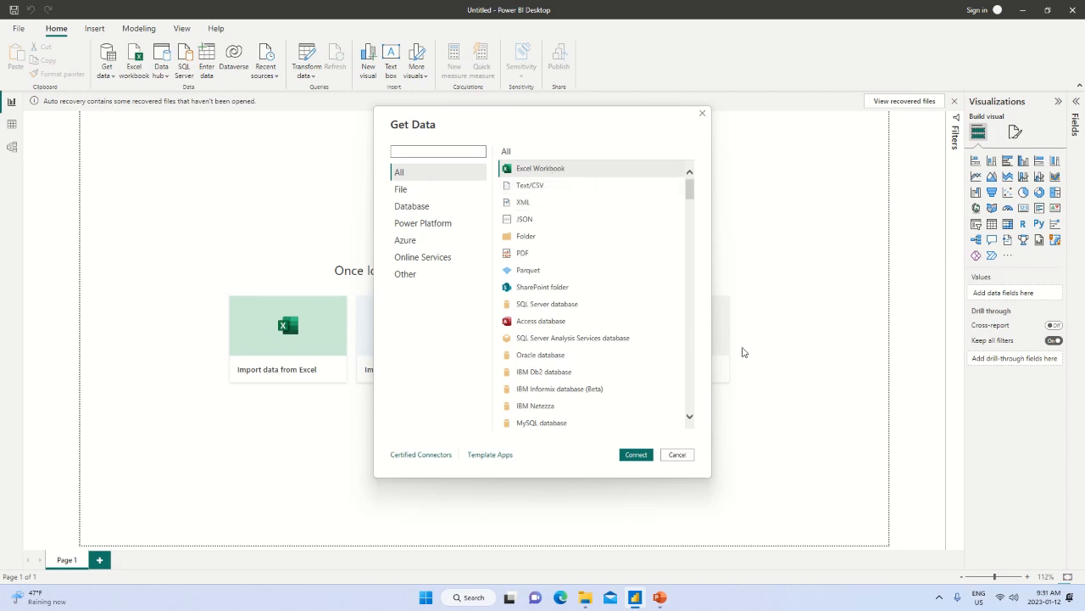
pyautogui.click(684, 456)
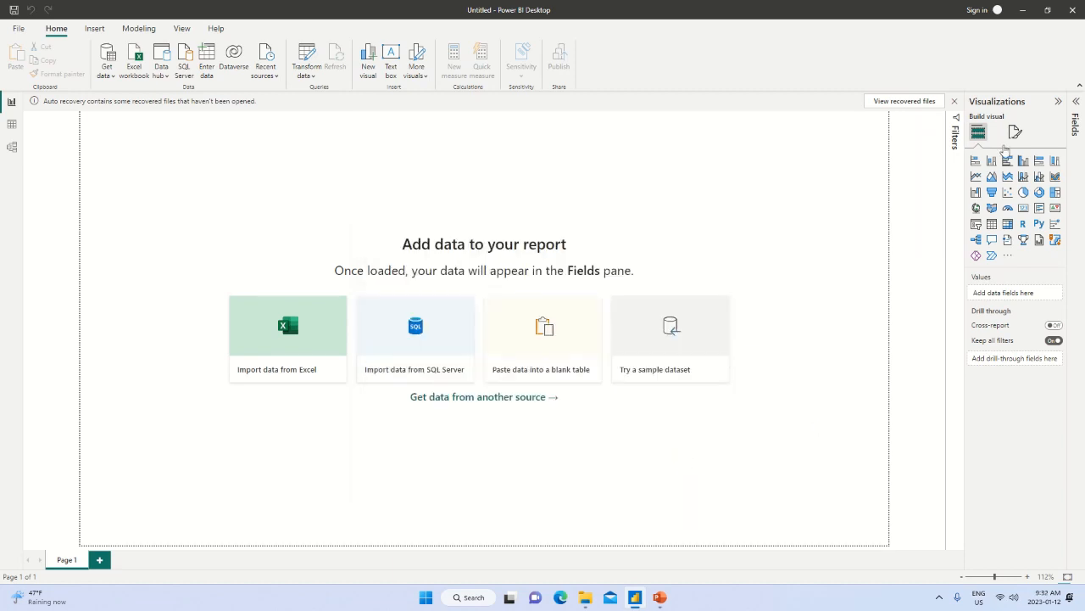
# Check the Cookies File Example folder in File Explorer with a wider Name column, and return to Power BI Desktop.
pyautogui.hotkey('alt', 'Tab')
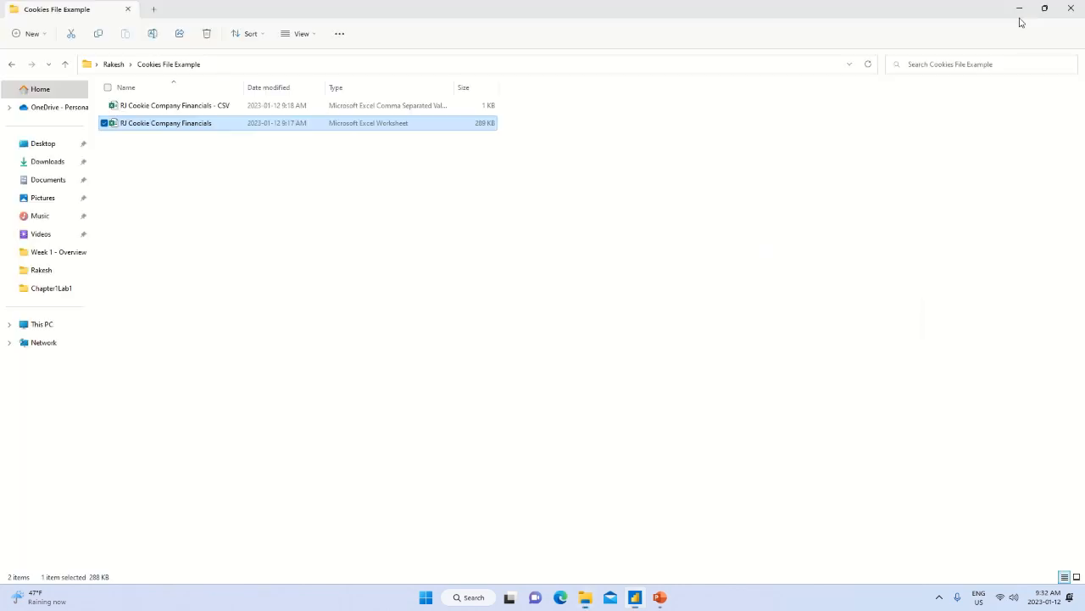
pyautogui.moveTo(243, 82); pyautogui.dragTo(341, 83)
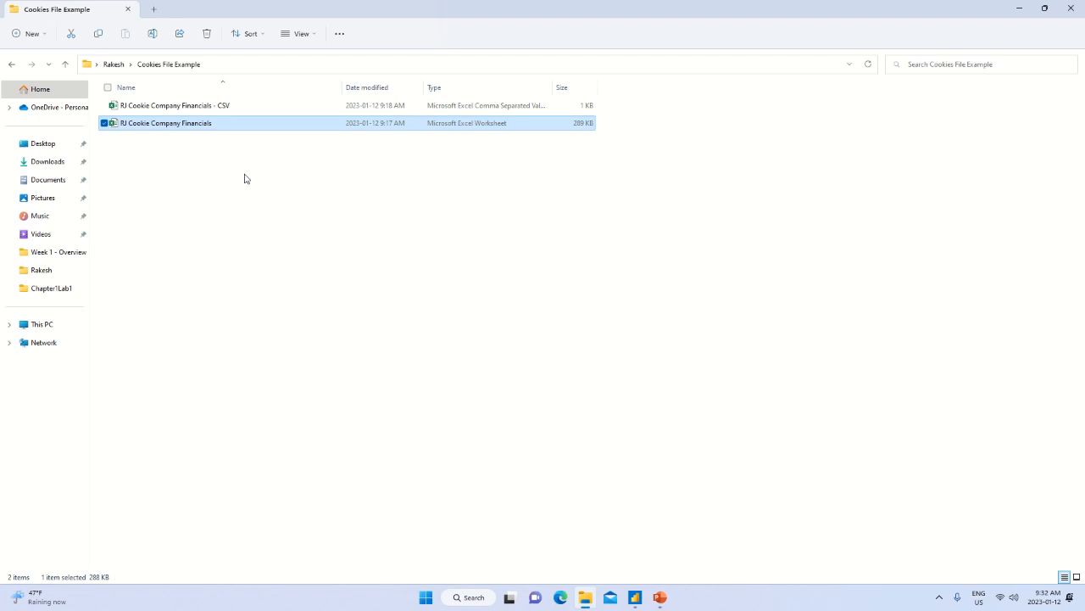
pyautogui.hotkey('alt', 'Tab')
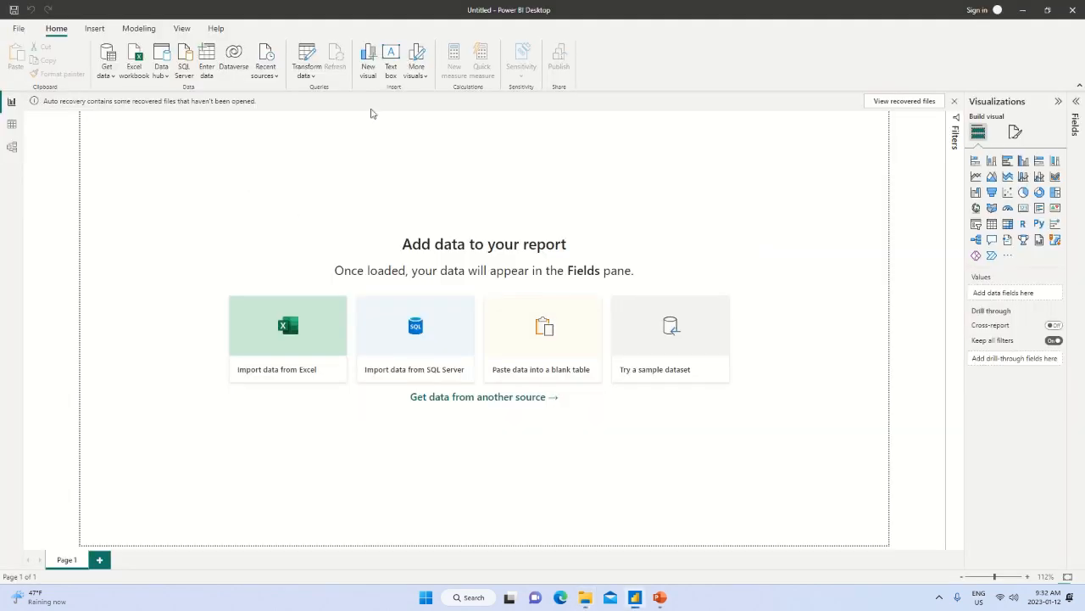
# Import the Cookie Sales sheet of RJ Cookie Company Financials from the Cookies File Example folder into Power Query Editor for transformation.
pyautogui.click(109, 75)
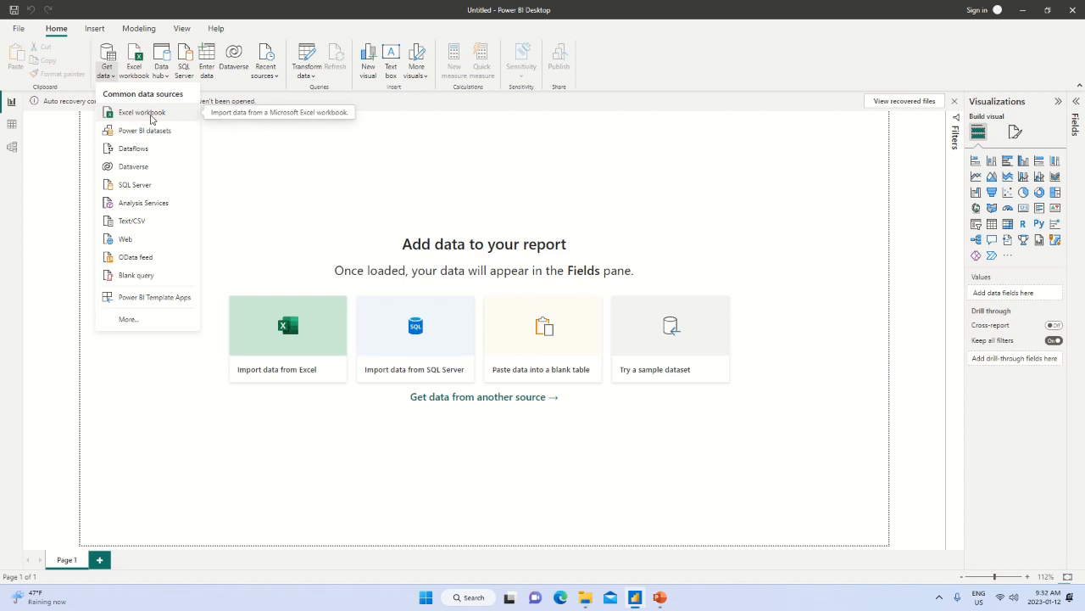
pyautogui.click(151, 119)
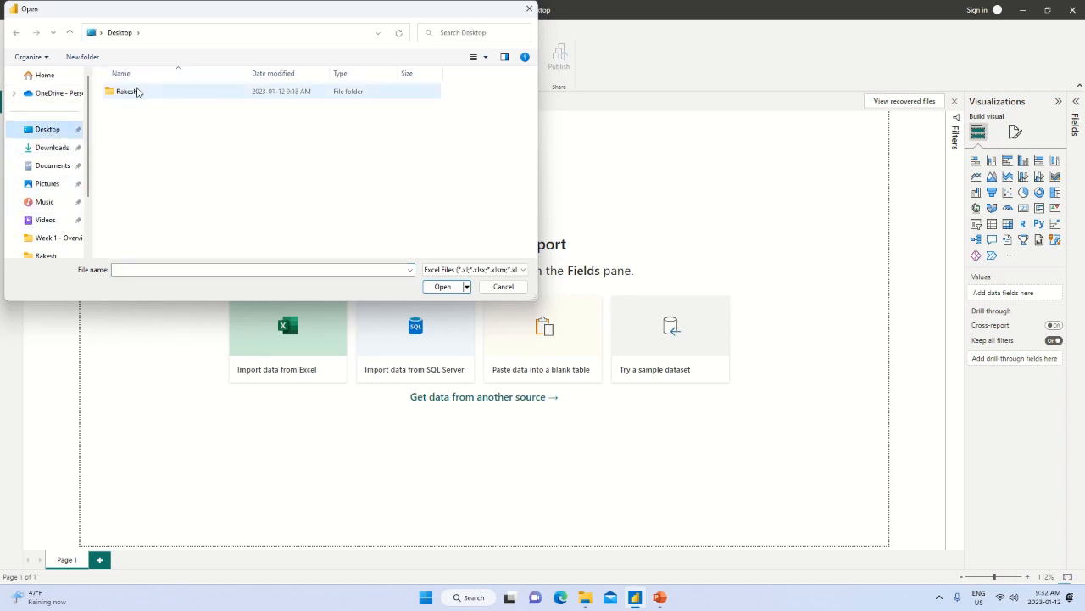
pyautogui.doubleClick(128, 92)
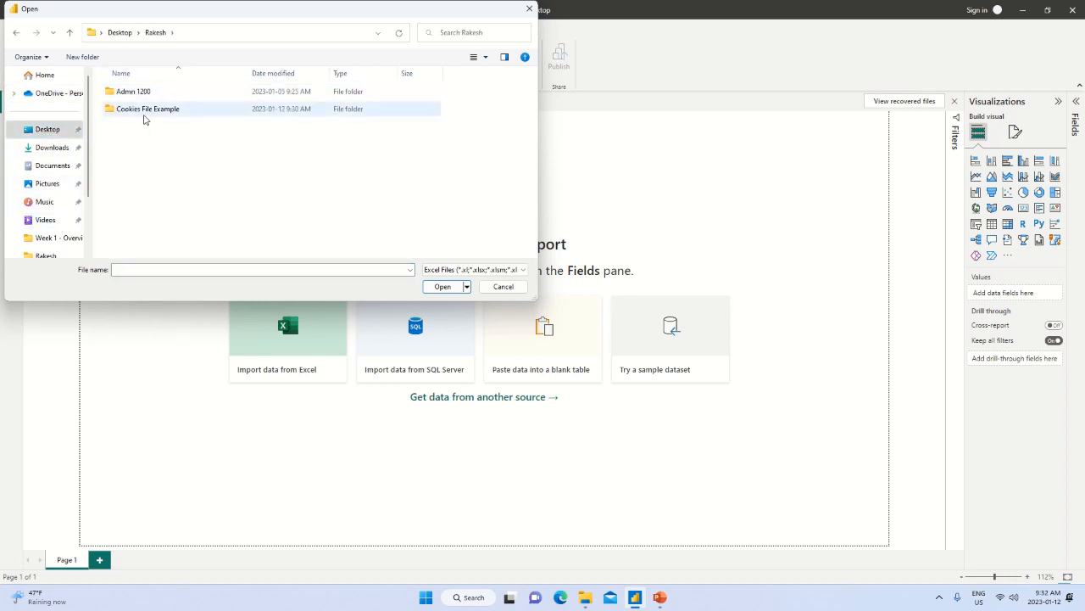
pyautogui.doubleClick(138, 110)
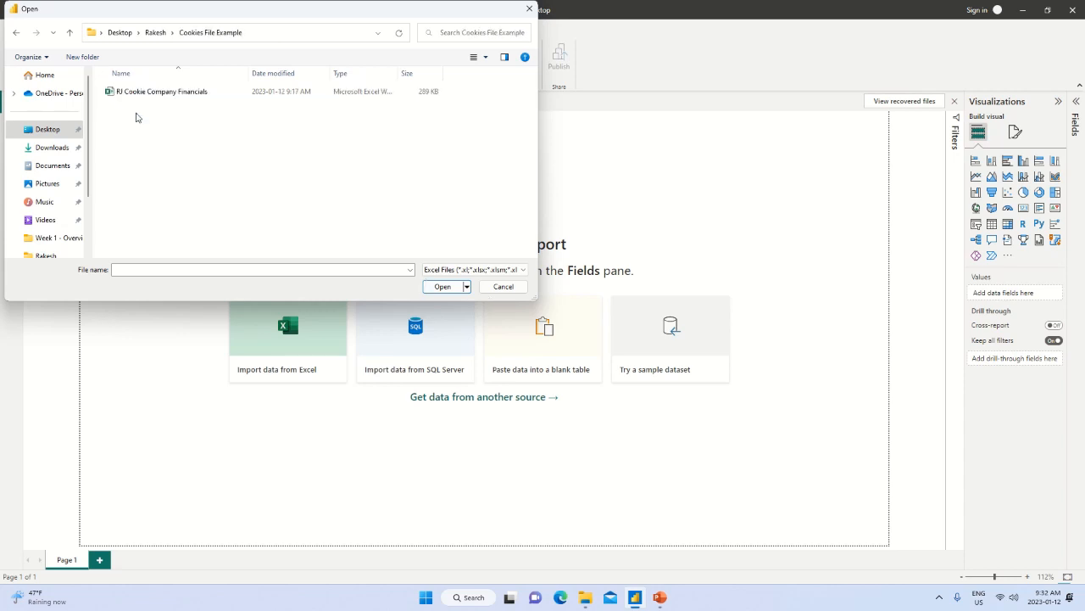
pyautogui.doubleClick(154, 93)
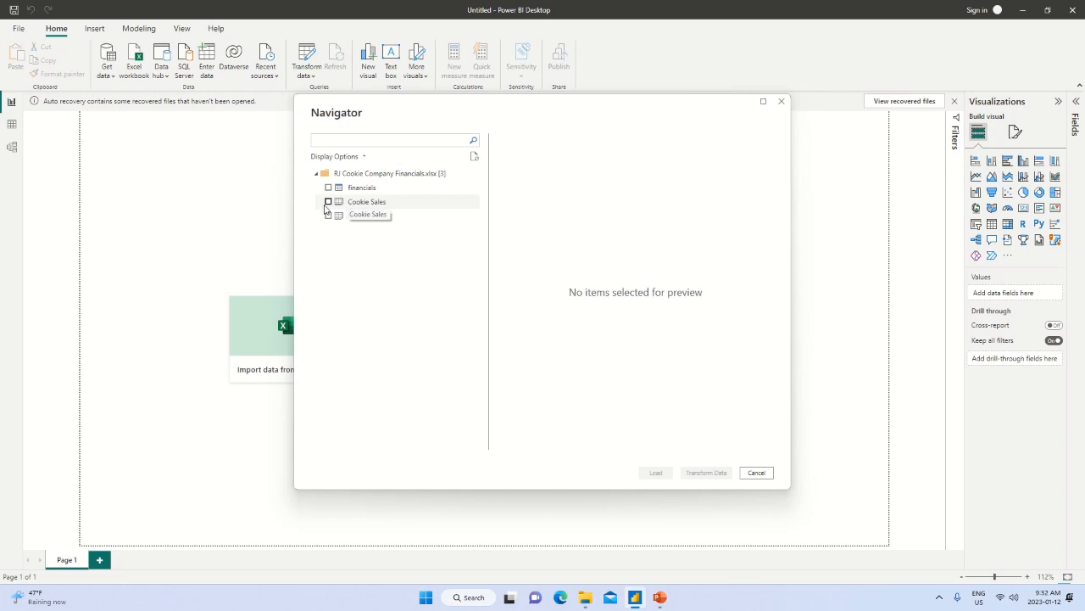
pyautogui.click(328, 202)
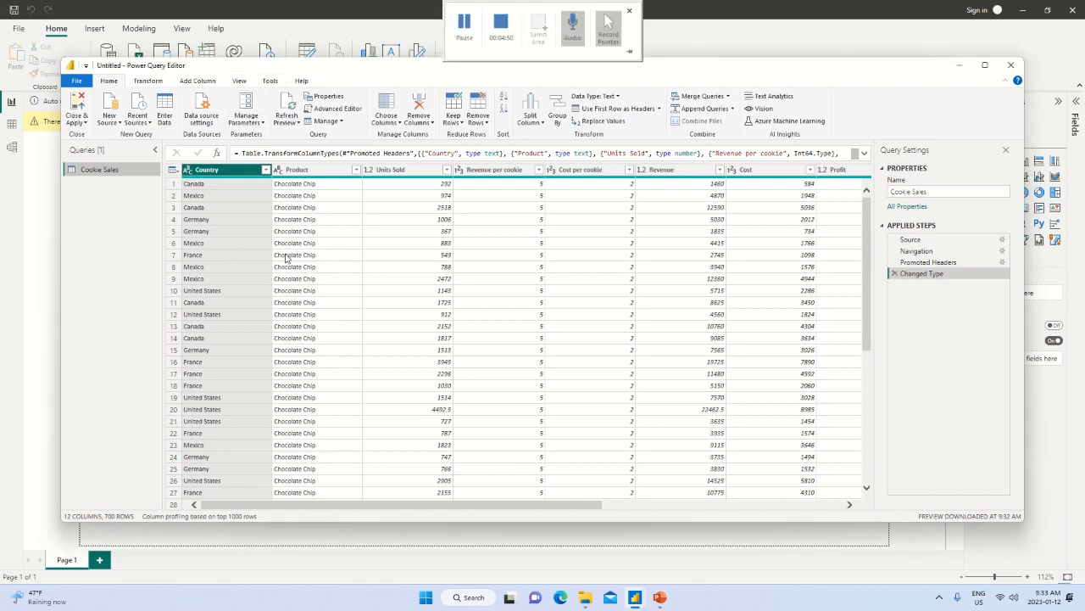
# Filter the Product column of the Cookie Sales query to exclude Sugar.
pyautogui.click(356, 172)
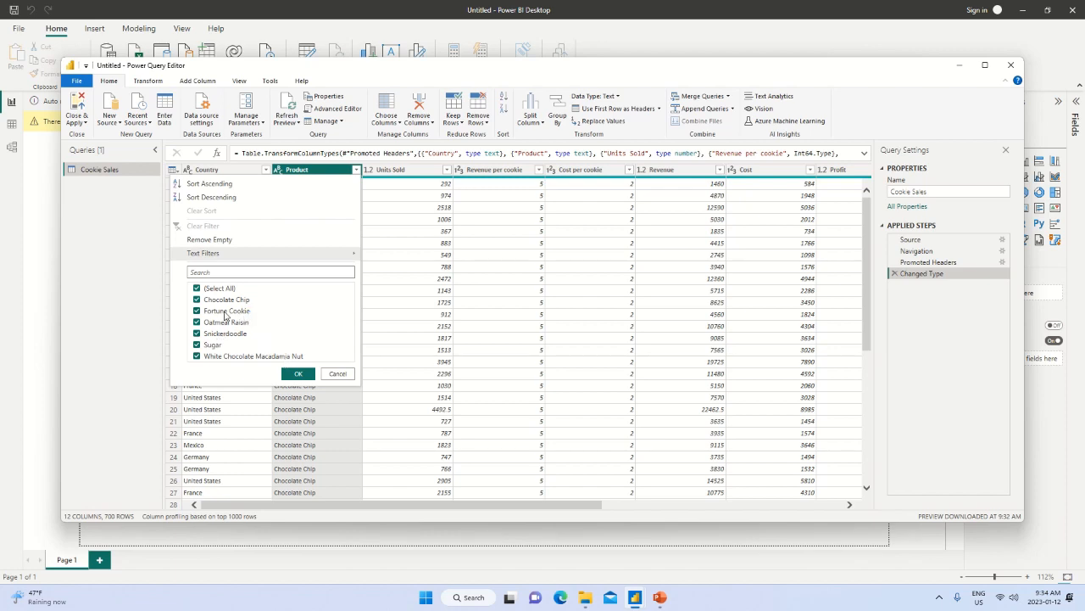
pyautogui.click(197, 345)
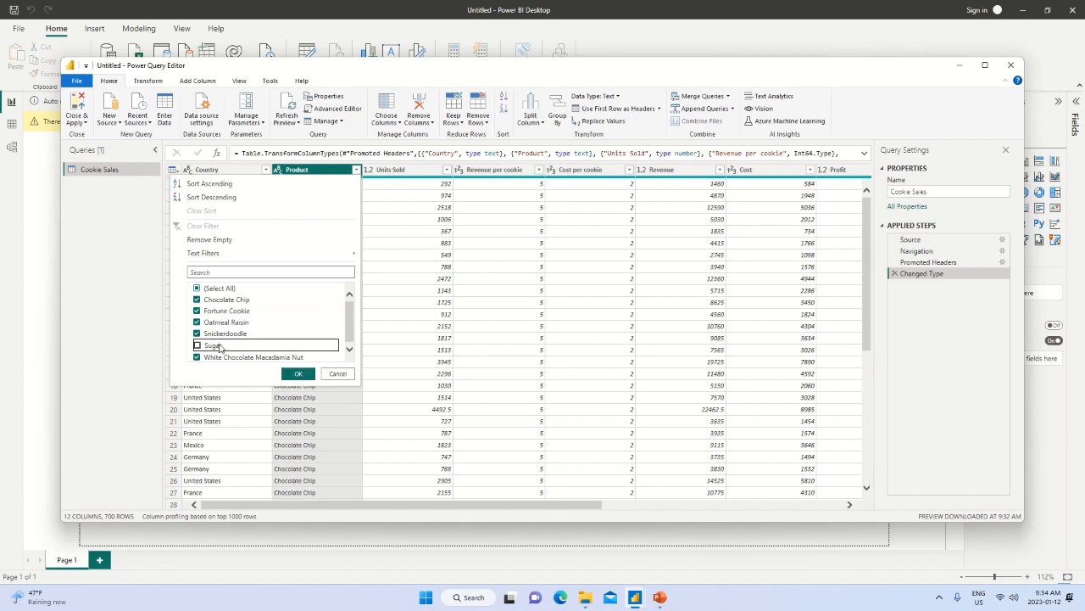
pyautogui.click(299, 376)
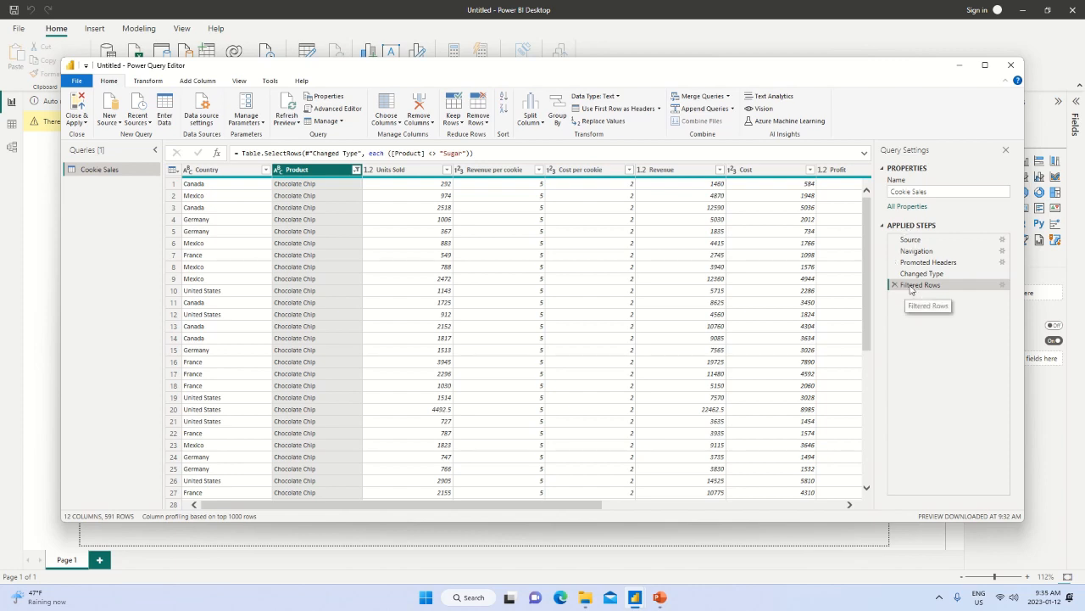
# Review the condition of the Filtered Rows applied step and look through the filtered Cookie Sales rows.
pyautogui.click(1003, 289)
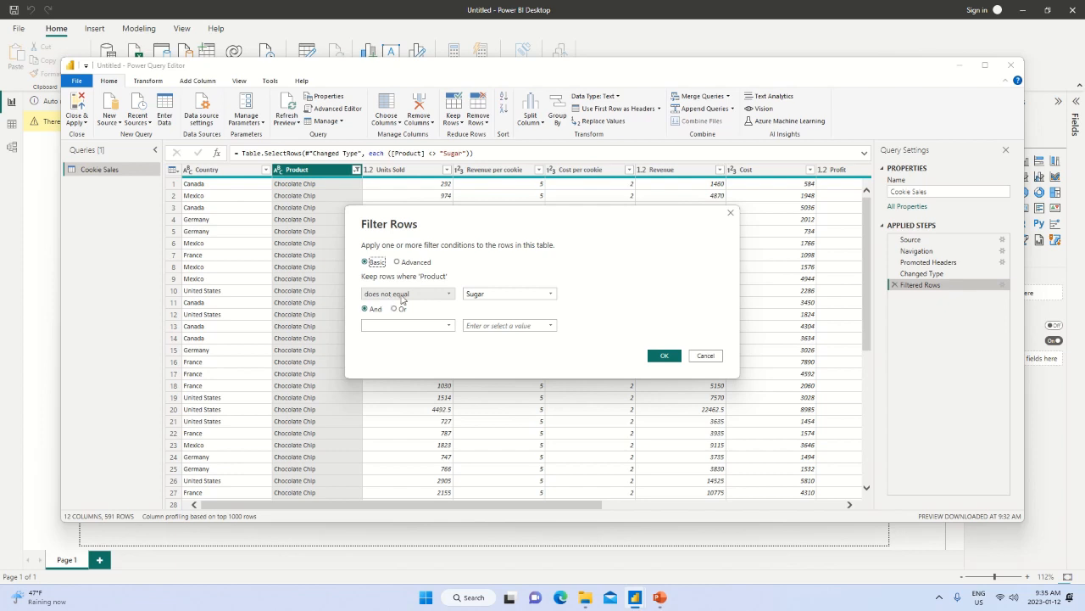
pyautogui.click(707, 355)
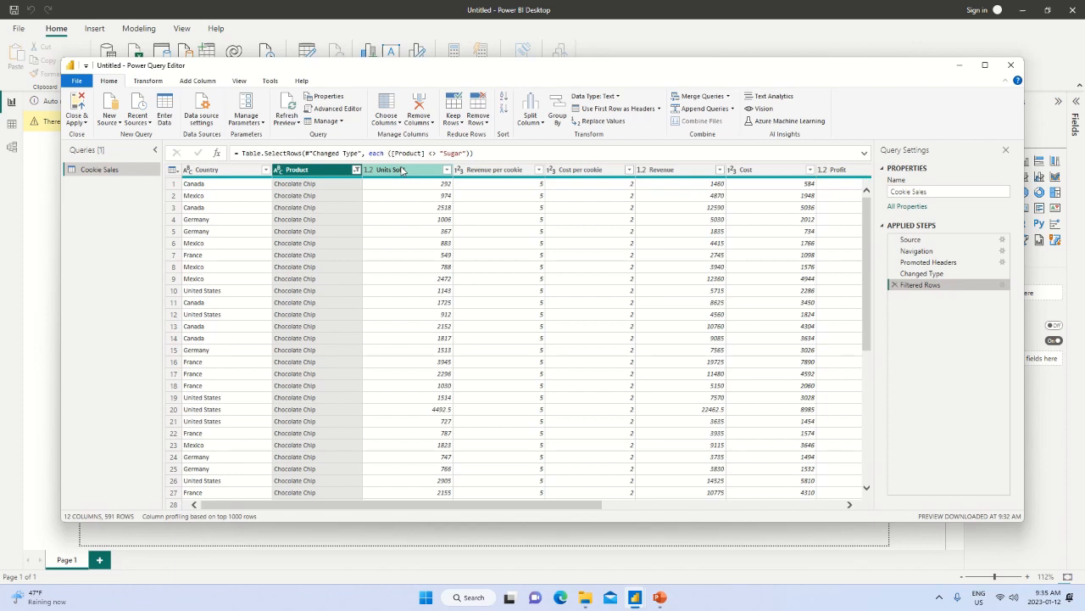
pyautogui.scroll(-2, 434, 280)
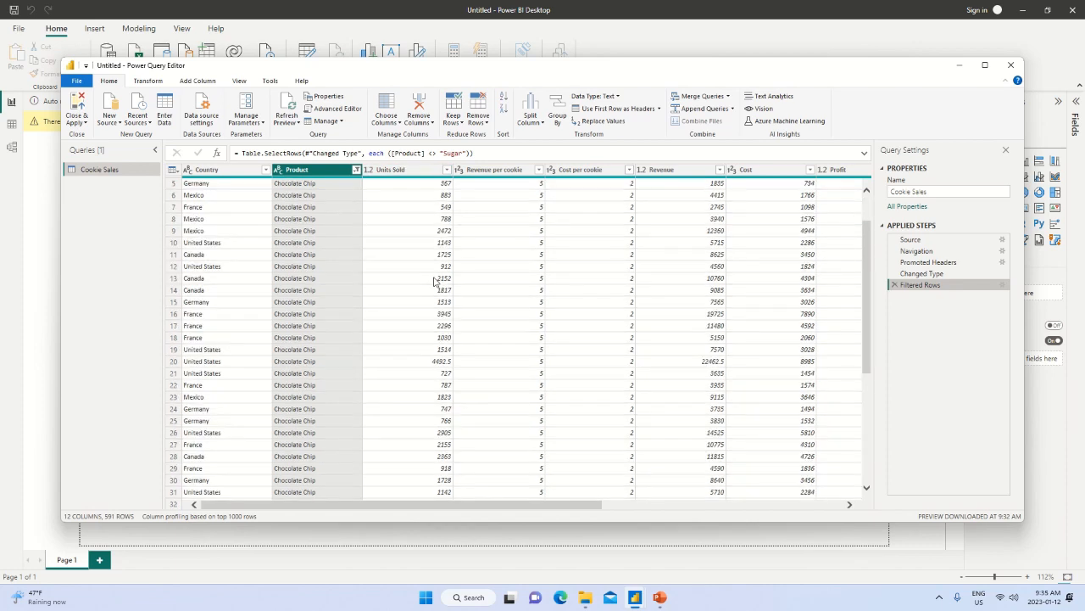
# Change the data type of the Units Sold column in Cookie Sales to Whole Number.
pyautogui.scroll(-4, 434, 281)
pyautogui.scroll(-2, 434, 281)
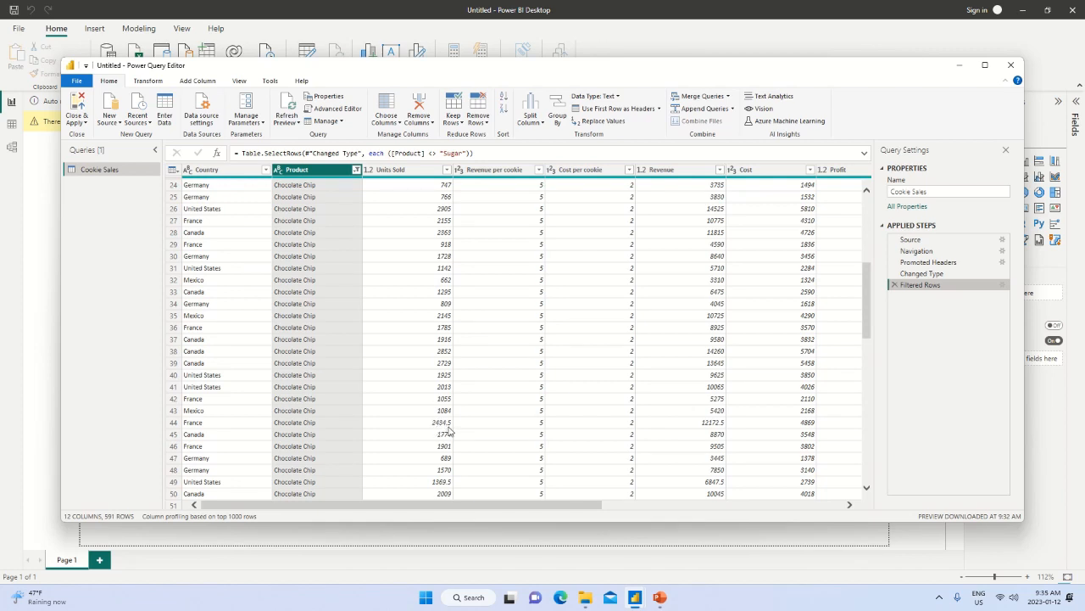
pyautogui.rightClick(414, 172)
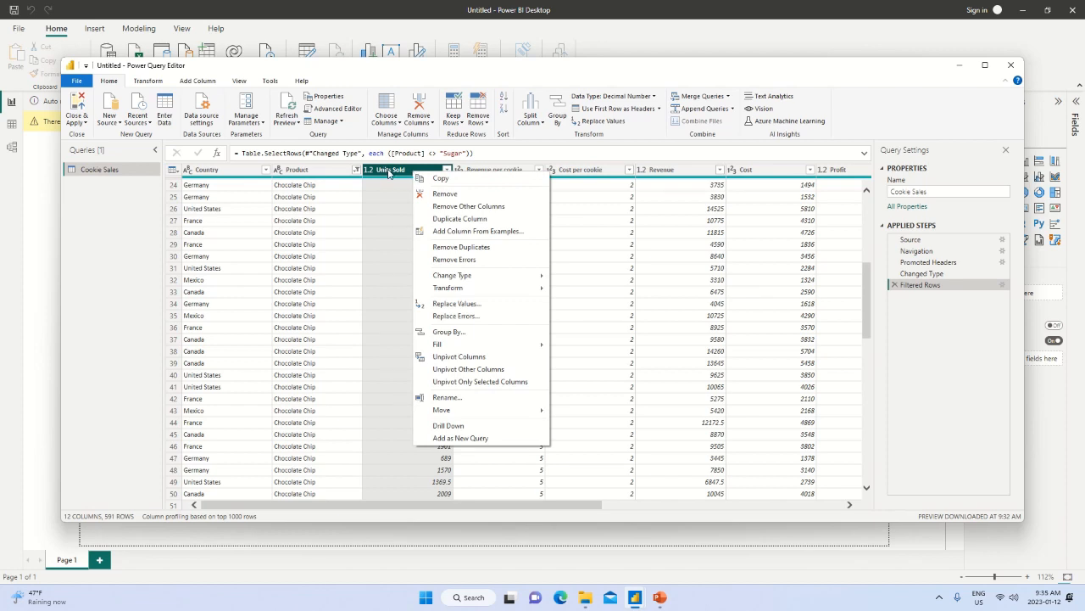
pyautogui.moveTo(456, 277)
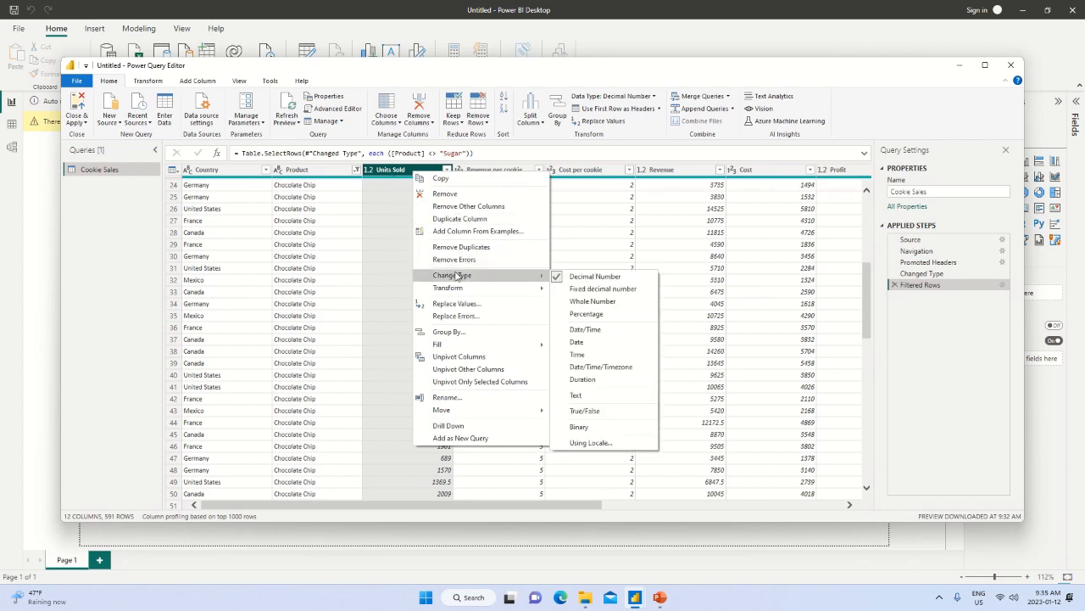
pyautogui.click(593, 301)
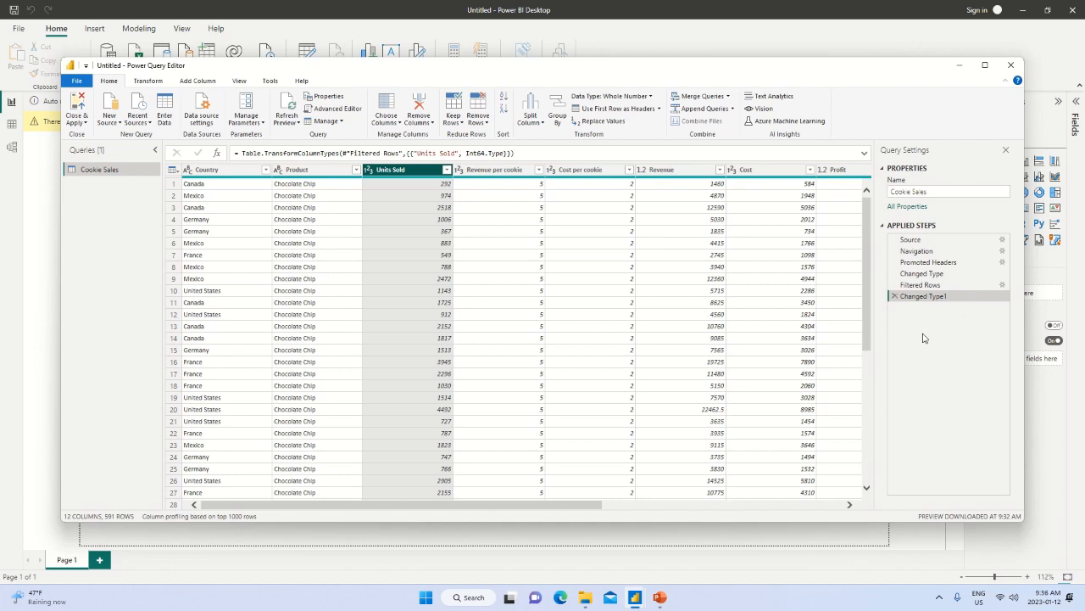
# Delete the Filtered Rows step from the Cookie Sales query and check that Sugar is back among the Product filter values.
pyautogui.click(931, 286)
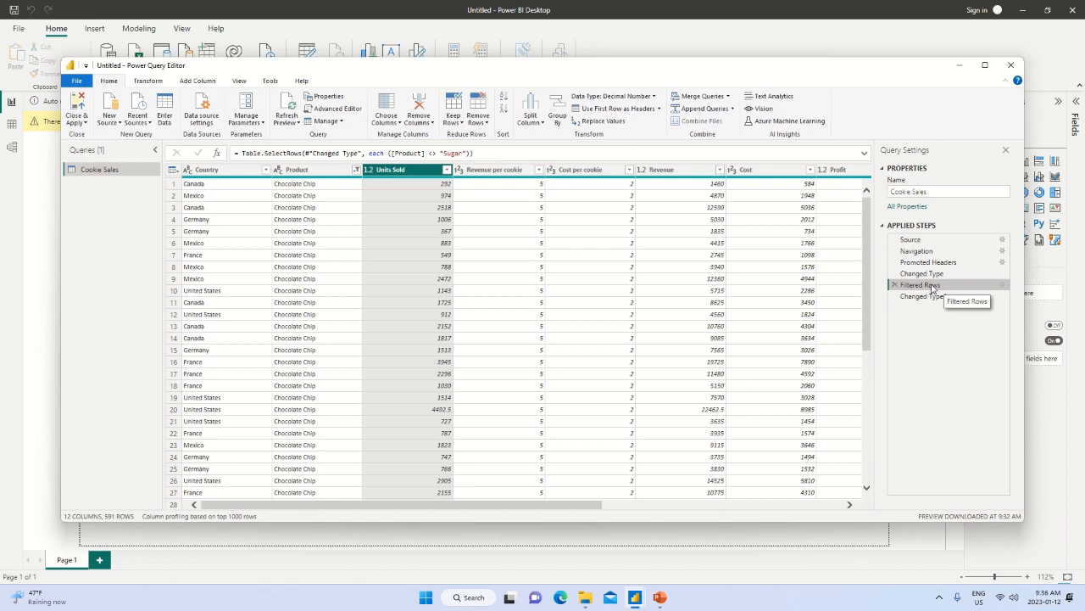
pyautogui.click(1004, 287)
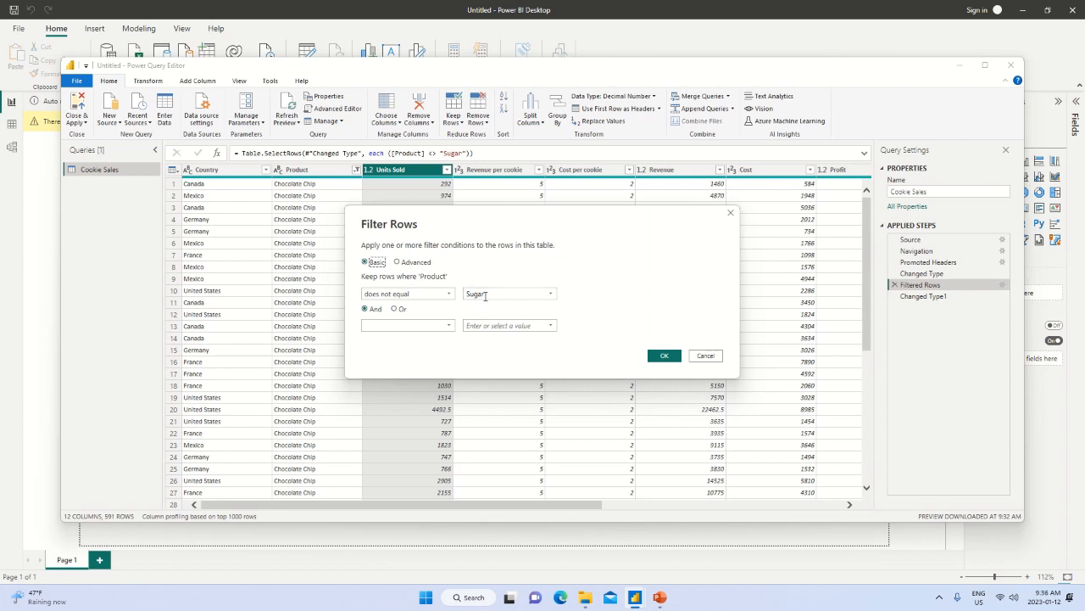
pyautogui.click(713, 358)
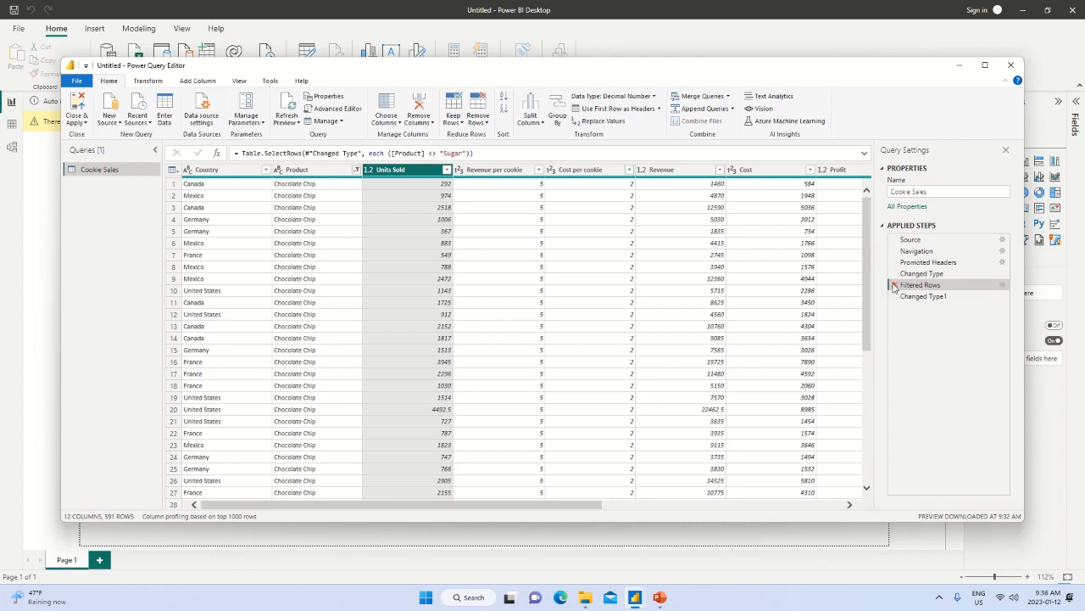
pyautogui.click(895, 286)
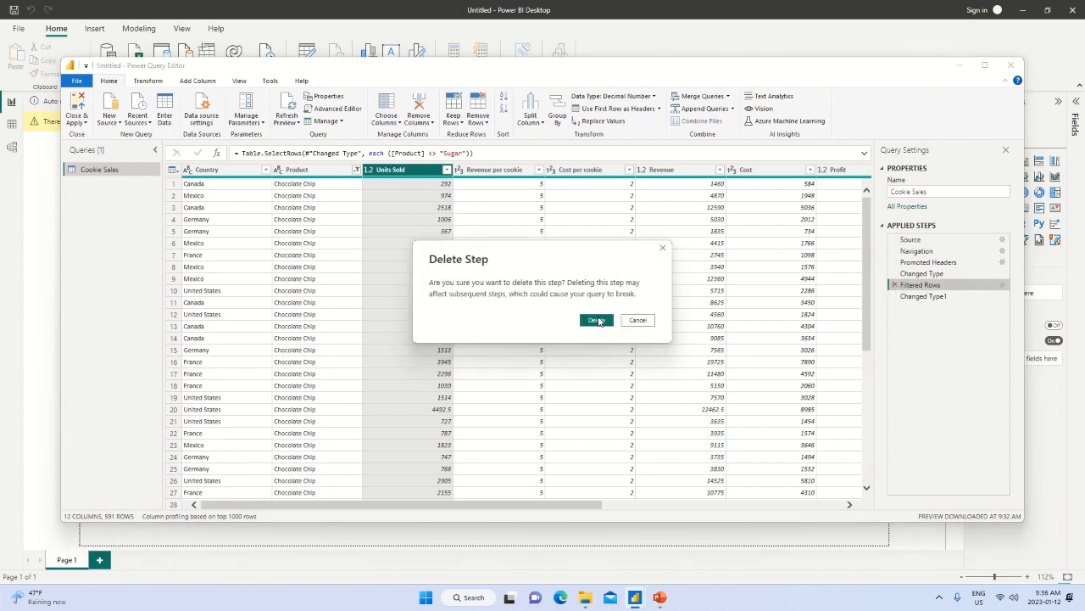
pyautogui.click(597, 320)
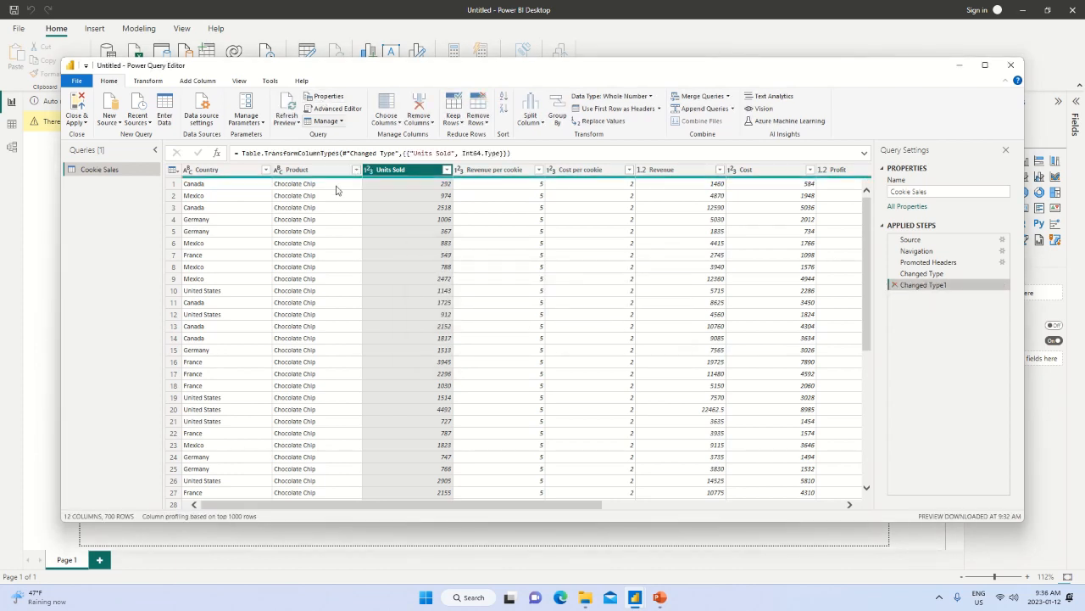
pyautogui.click(356, 170)
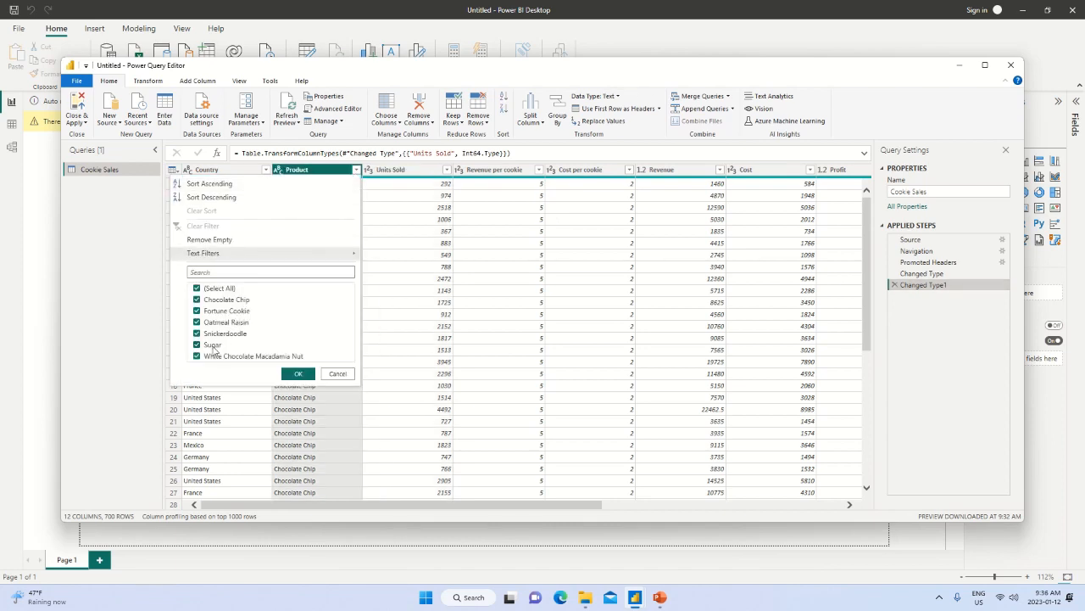
pyautogui.click(338, 373)
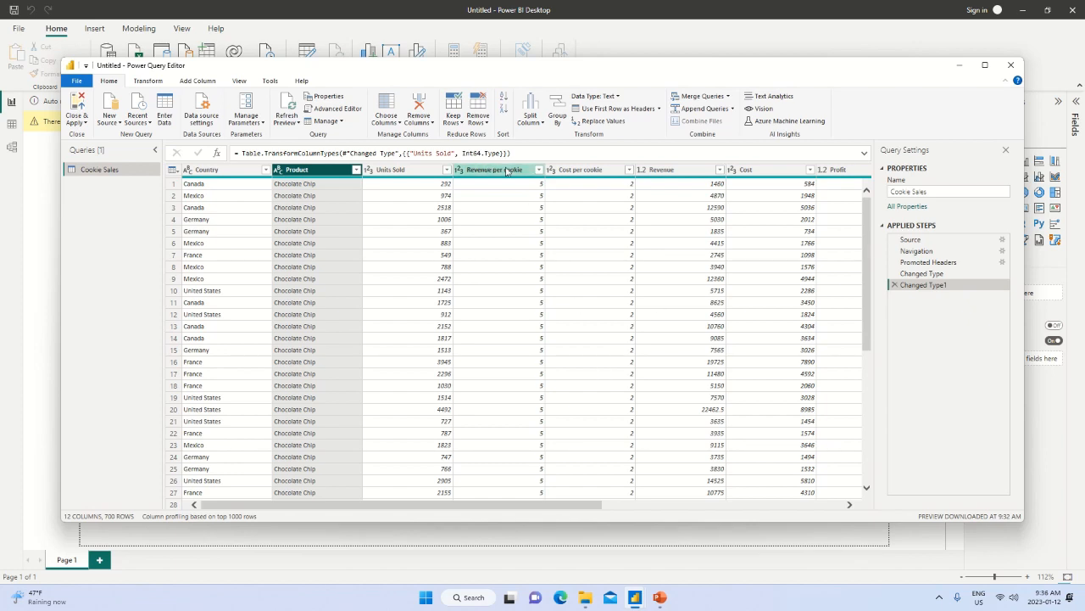
# Rename the Month Name column of the Cookie Sales query to Month.
pyautogui.moveTo(568, 505); pyautogui.dragTo(733, 505)
pyautogui.click(765, 171)
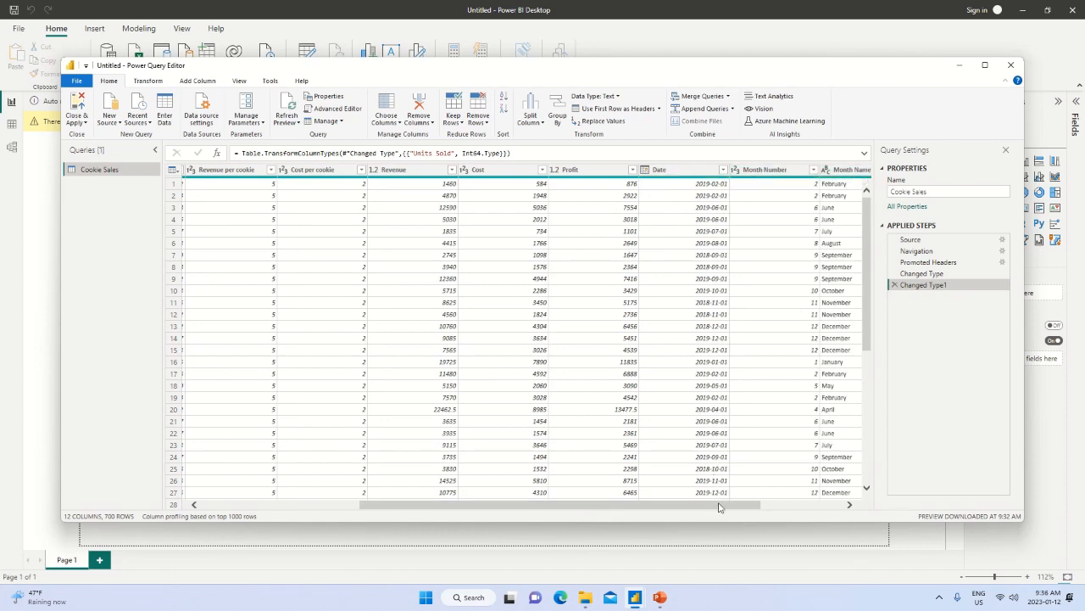
pyautogui.moveTo(737, 504); pyautogui.dragTo(810, 508)
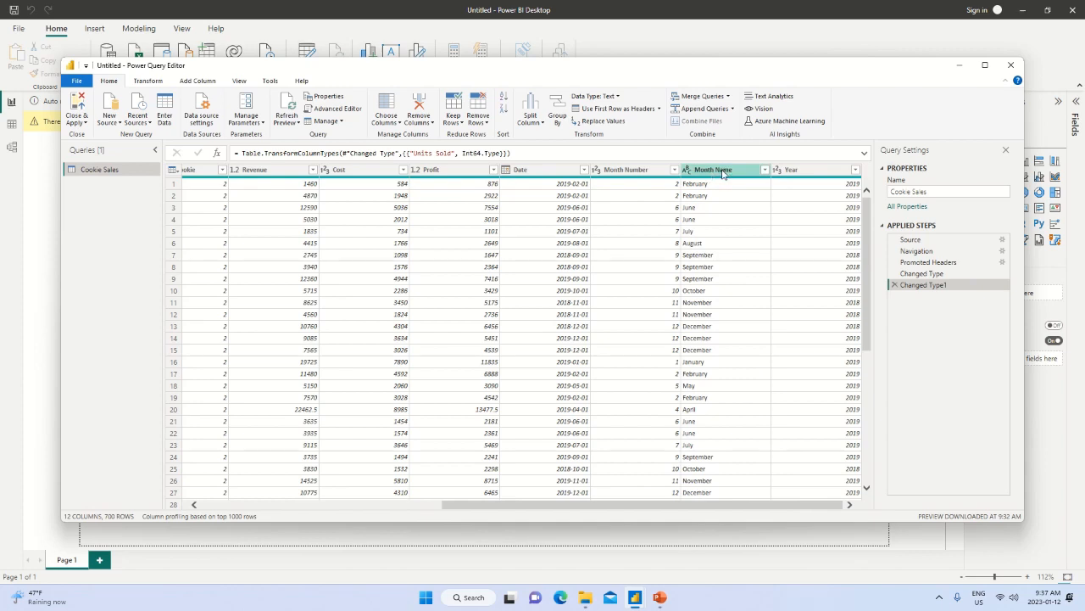
pyautogui.click(723, 173)
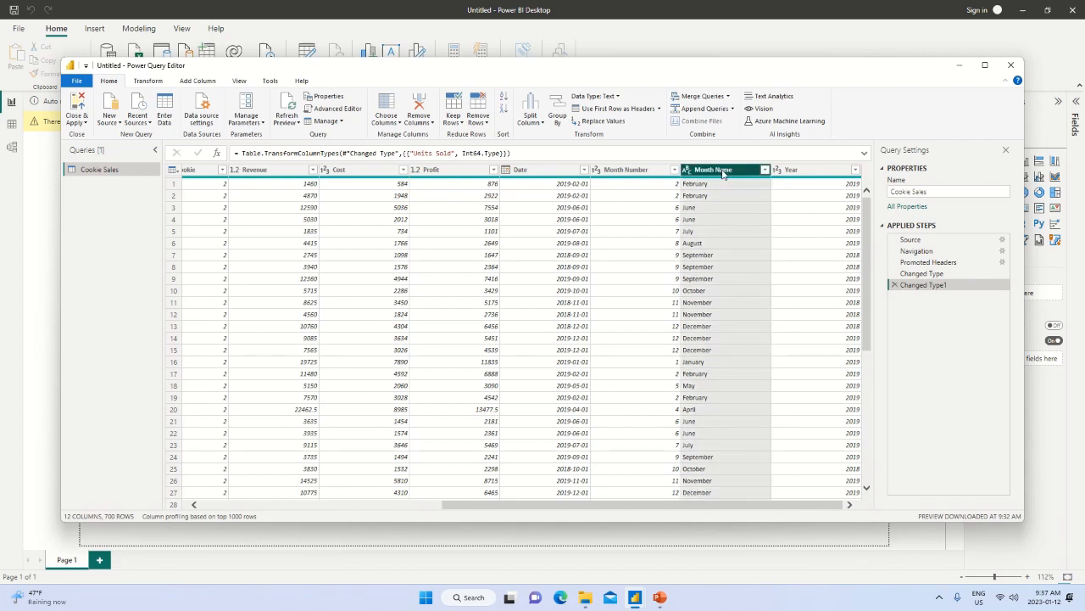
pyautogui.rightClick(724, 173)
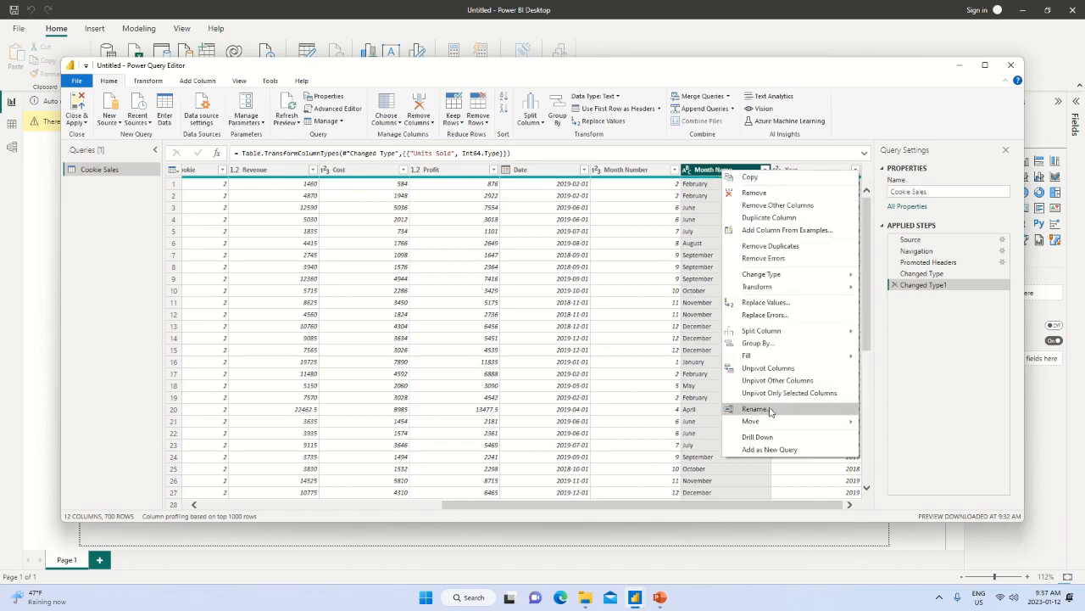
pyautogui.click(719, 170)
pyautogui.doubleClick(719, 170)
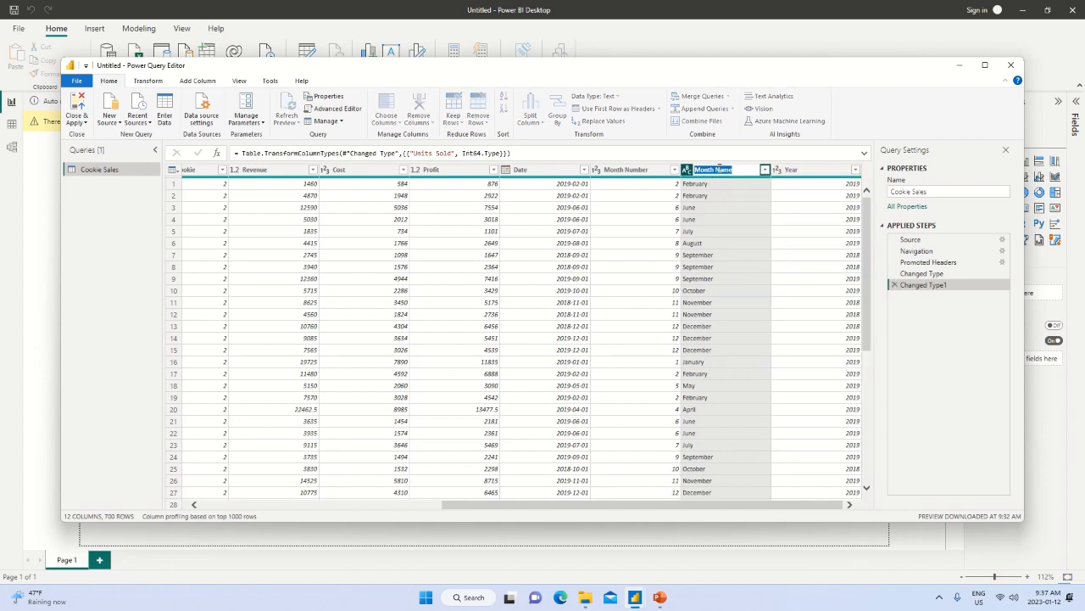
pyautogui.click(720, 169)
pyautogui.press('BackSpace')
pyautogui.press('BackSpace')
pyautogui.press('BackSpace')
pyautogui.press('BackSpace')
pyautogui.press('Return')
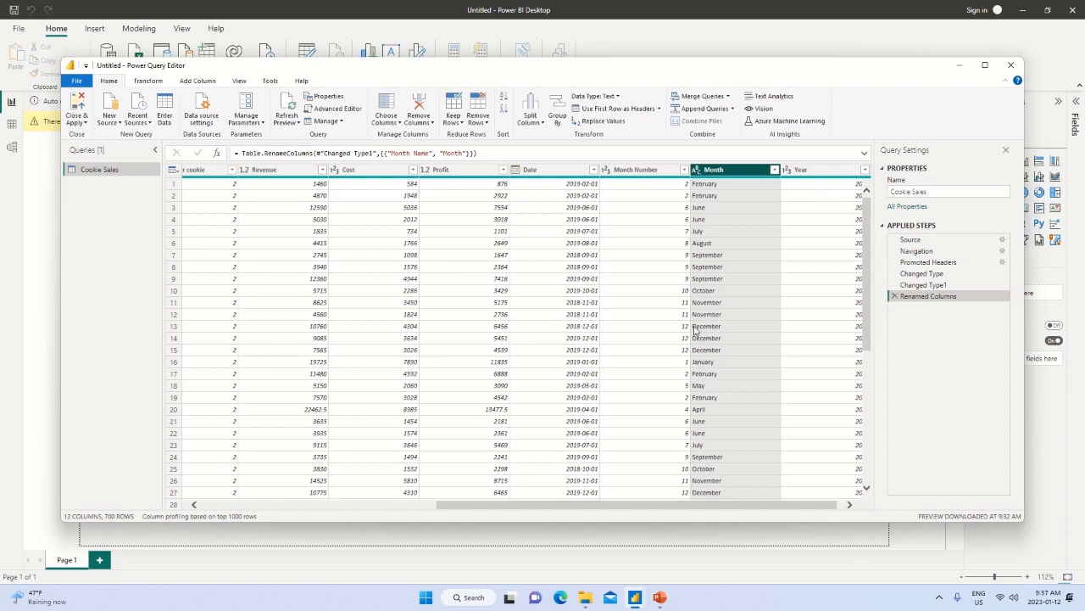
# Apply the Cookie Sales query changes and close Power Query Editor to load the table into the report.
pyautogui.moveTo(634, 507); pyautogui.dragTo(373, 481)
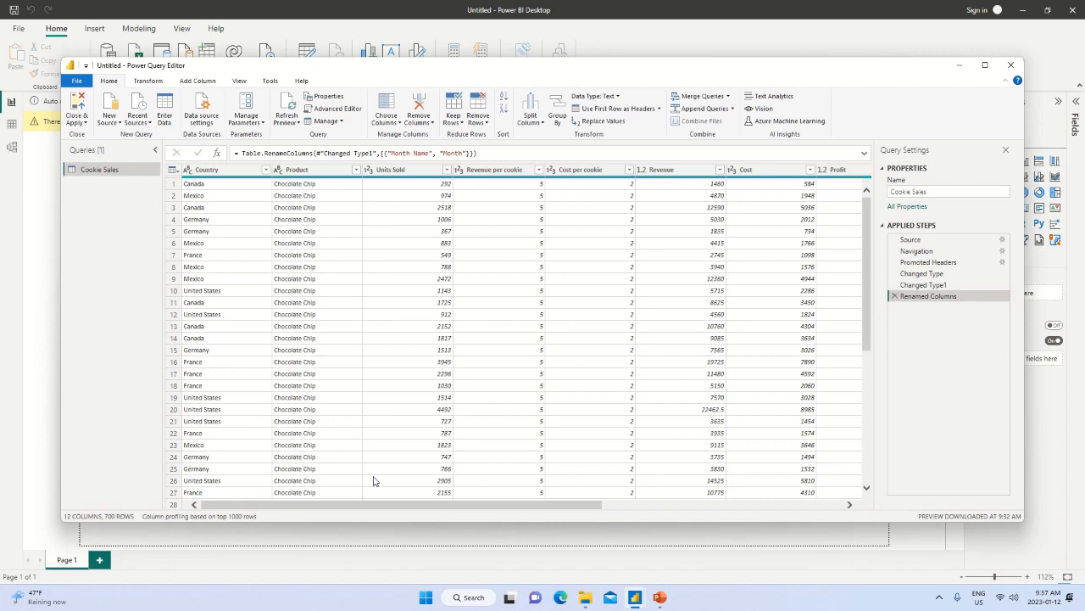
pyautogui.click(225, 174)
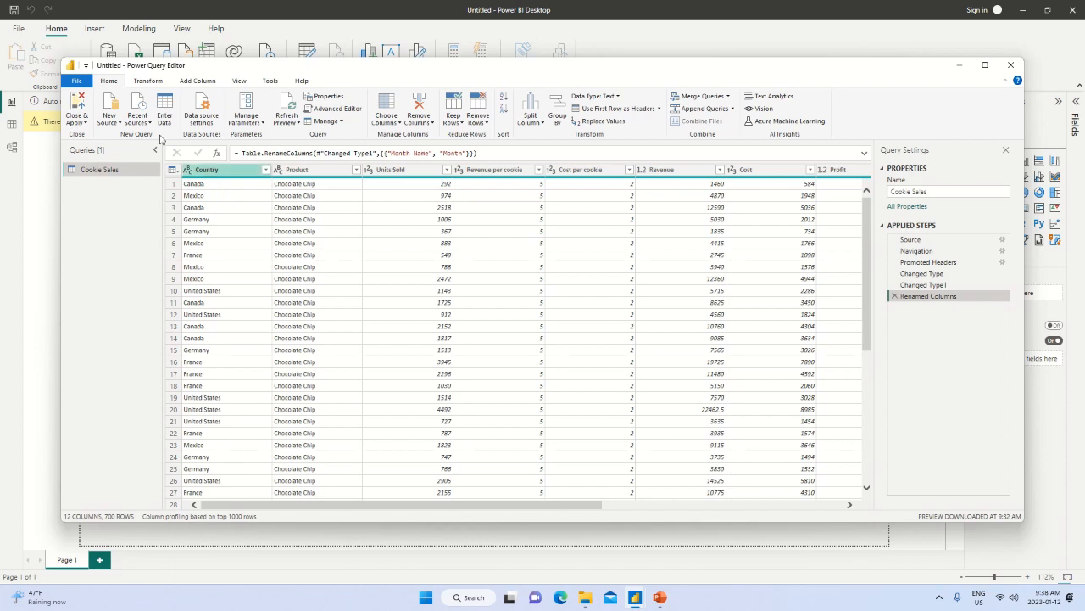
pyautogui.click(74, 111)
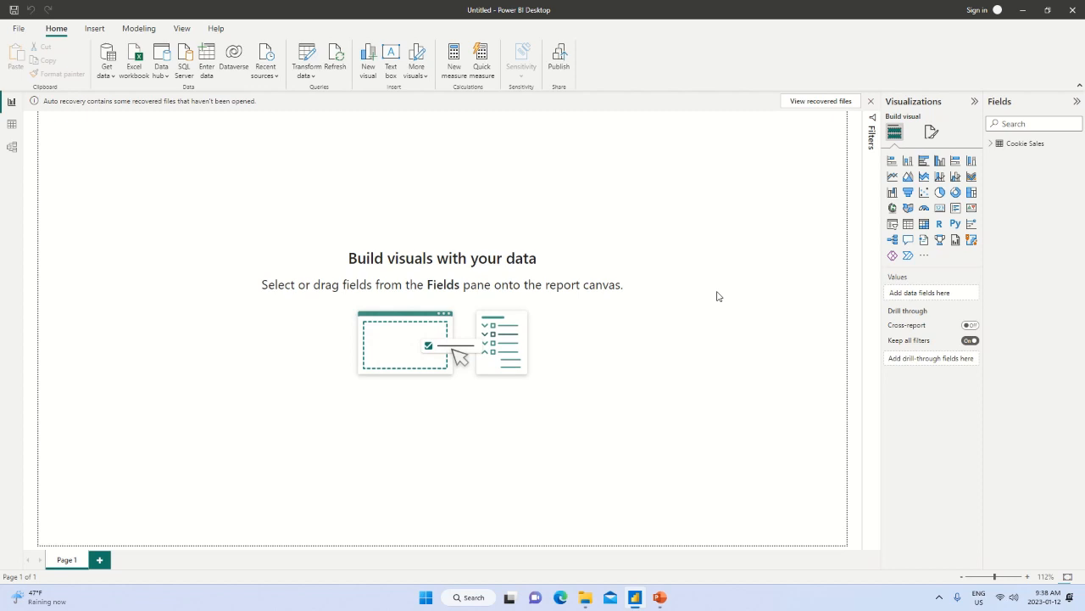
# Review the fields of the loaded Cookie Sales table and its rows in Data view, and return to Report view.
pyautogui.click(1024, 146)
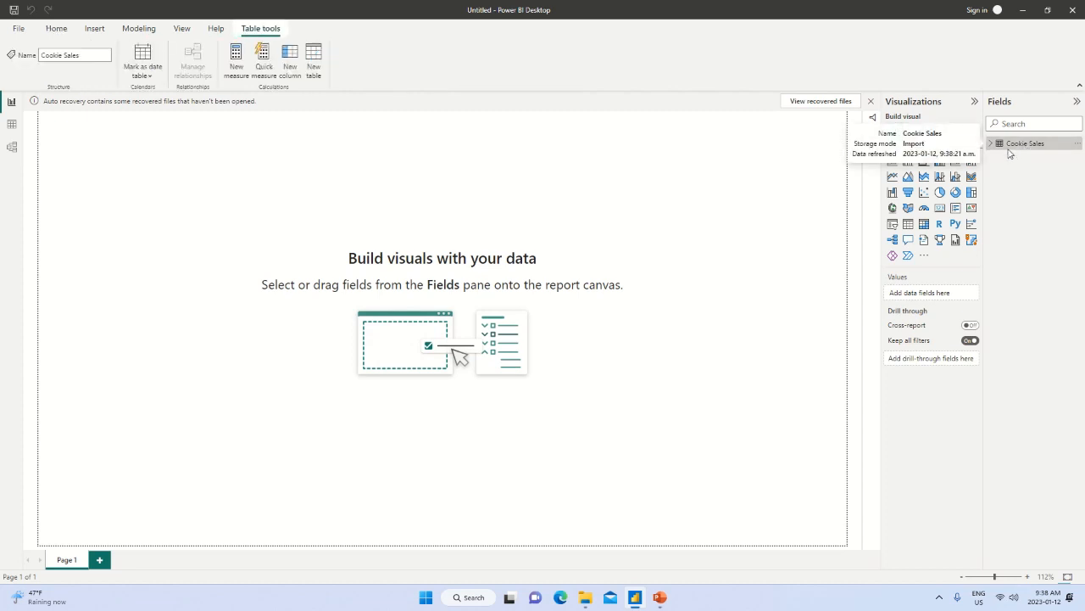
pyautogui.click(1008, 145)
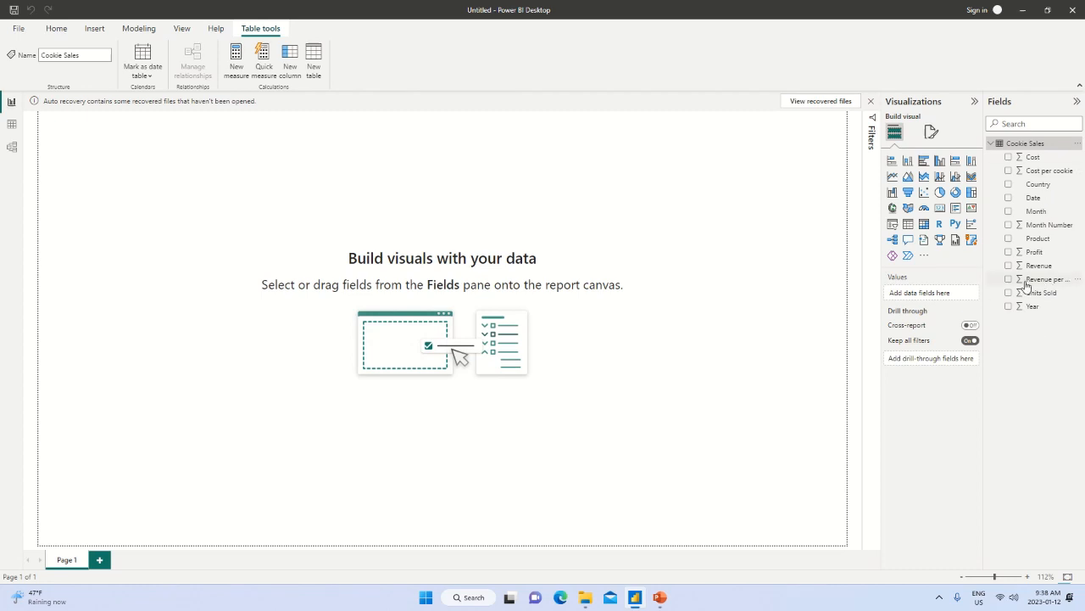
pyautogui.click(11, 125)
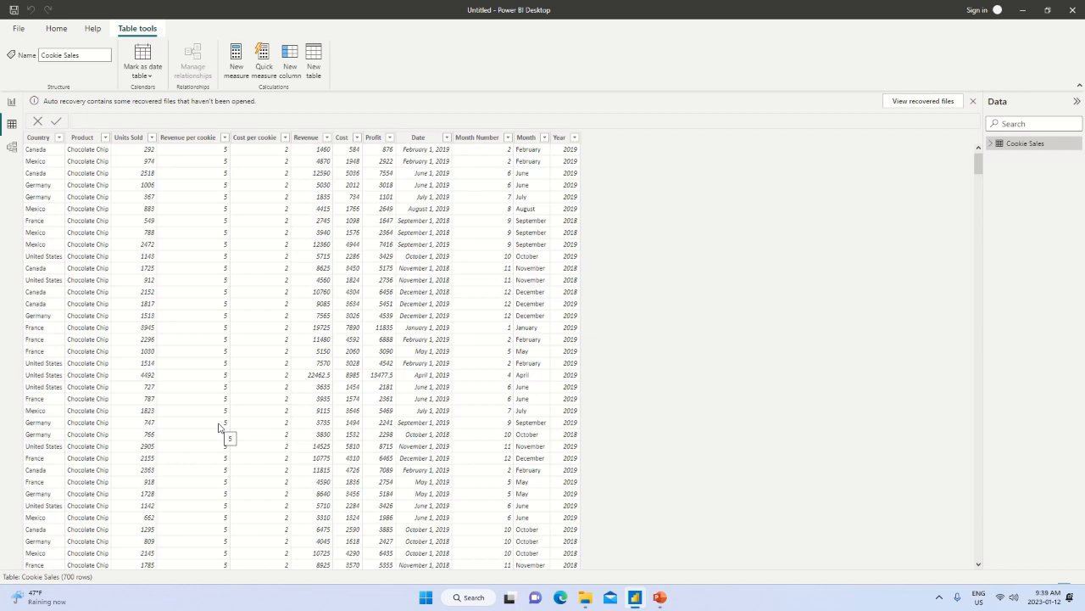
pyautogui.click(11, 102)
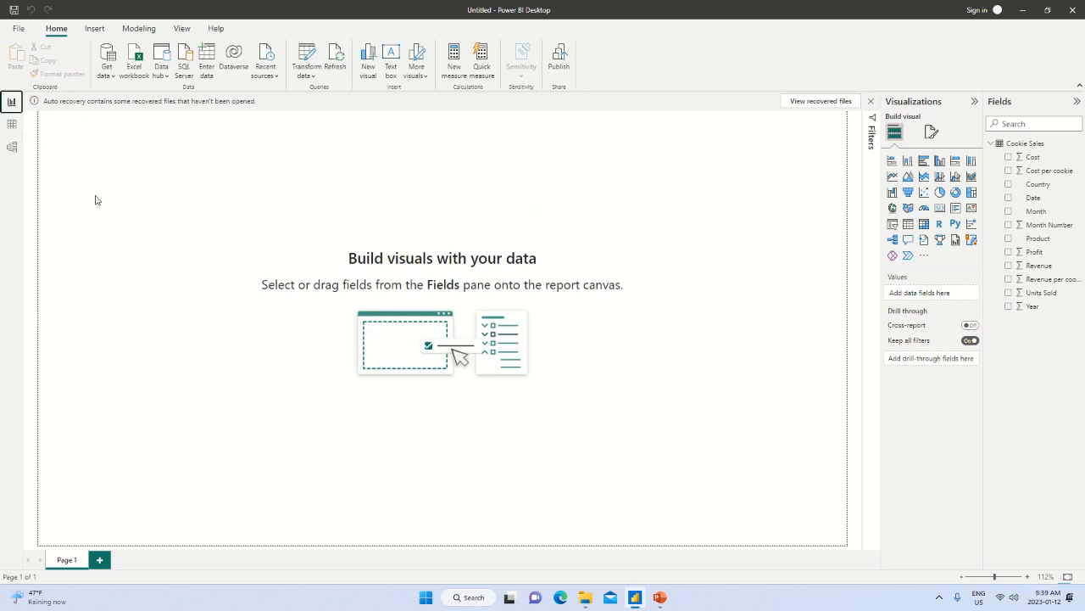
# Show the common data sources, glance at the Cookies File Example folder in File Explorer, and return to Power BI Desktop.
pyautogui.click(111, 77)
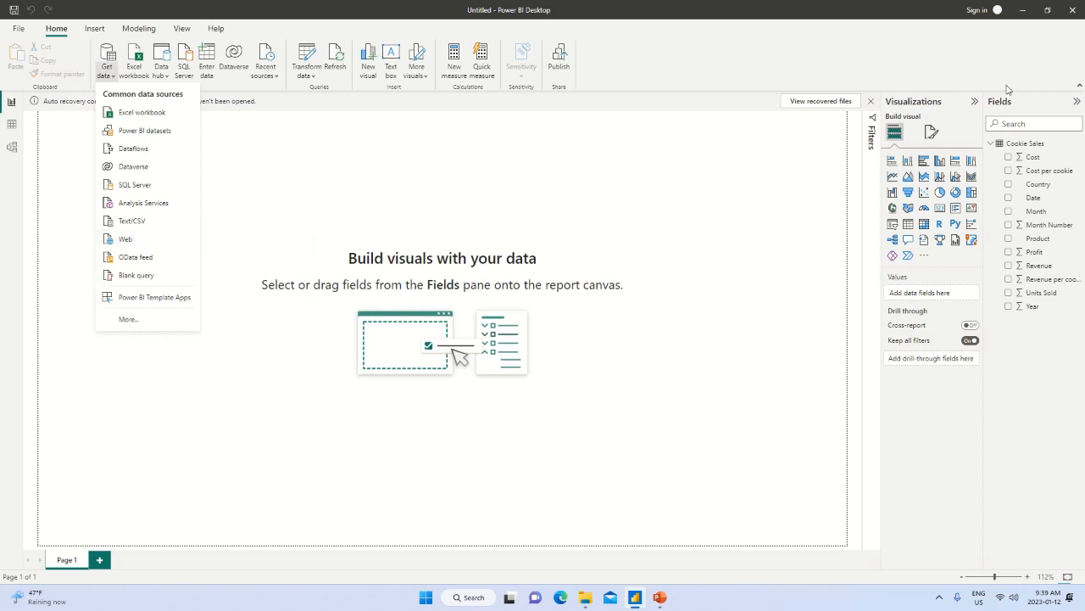
pyautogui.hotkey('alt', 'Tab')
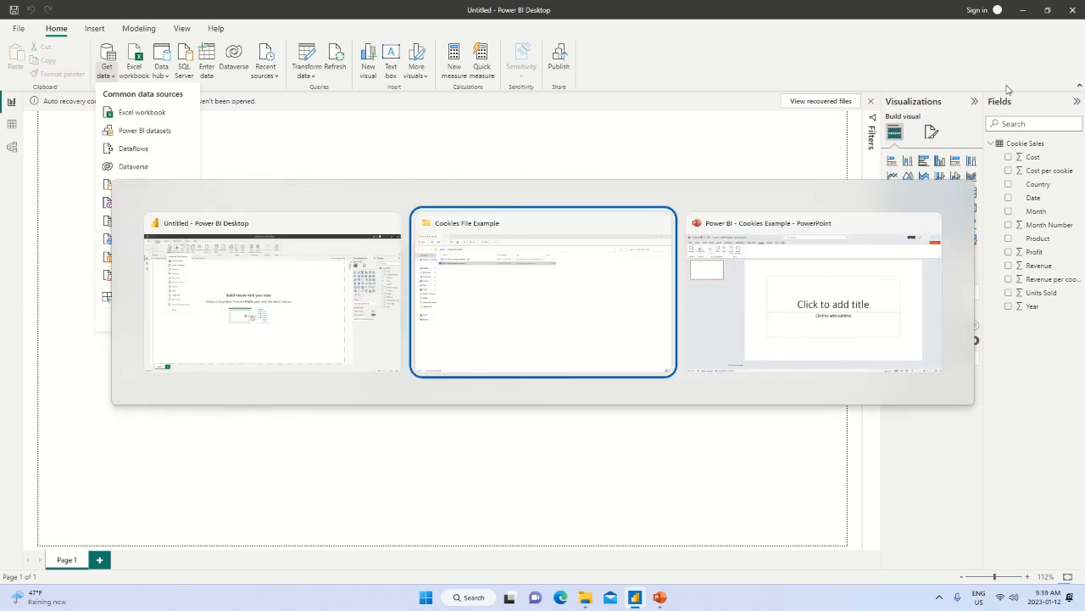
pyautogui.press('Tab')
pyautogui.press('Tab')
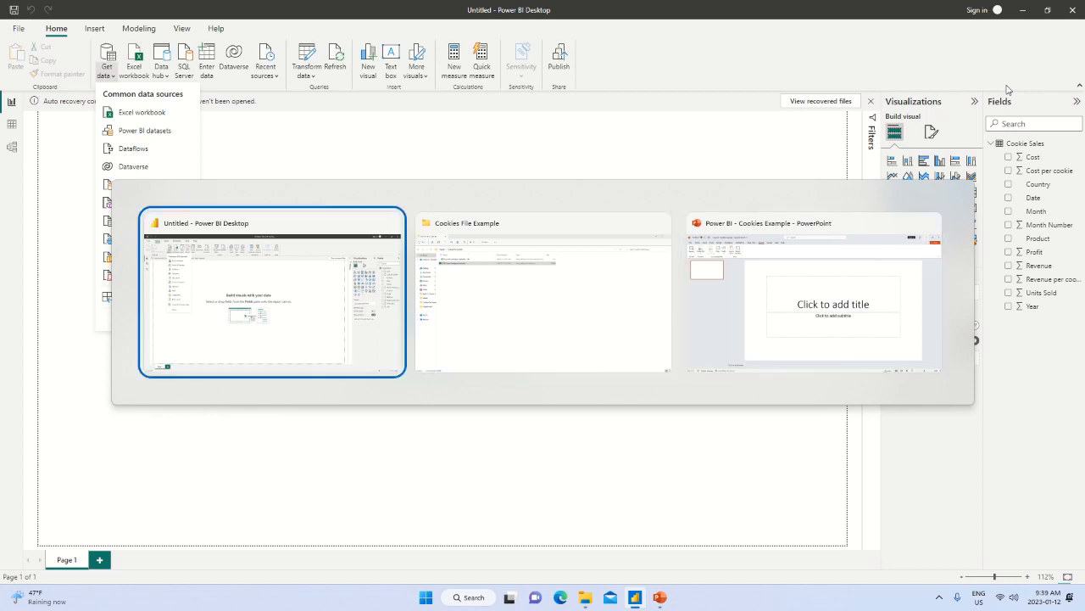
pyautogui.press('Tab')
pyautogui.press('Tab')
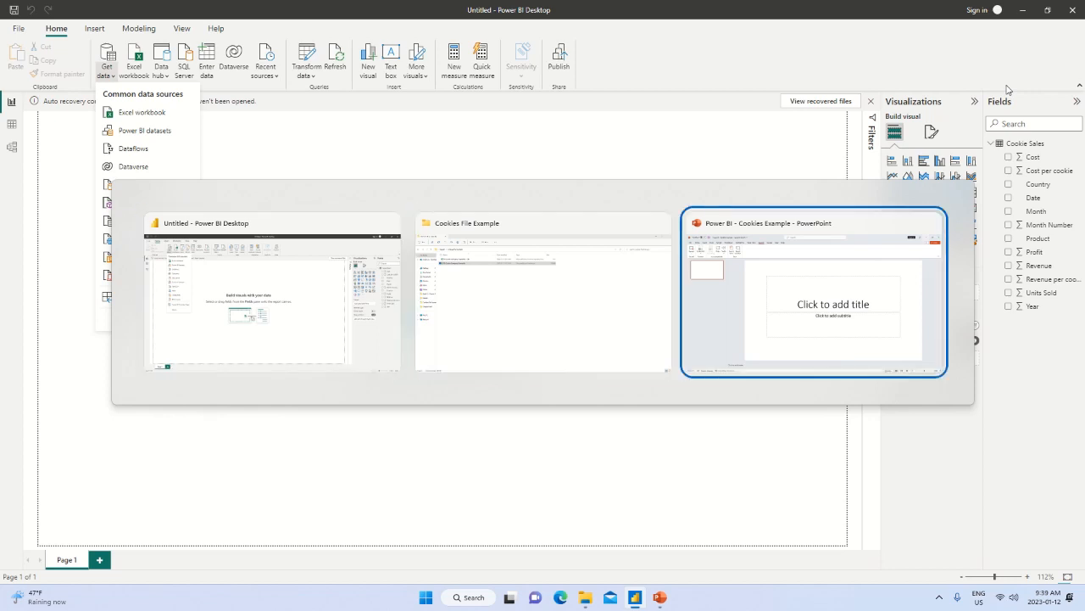
pyautogui.press('Tab')
pyautogui.press('Tab')
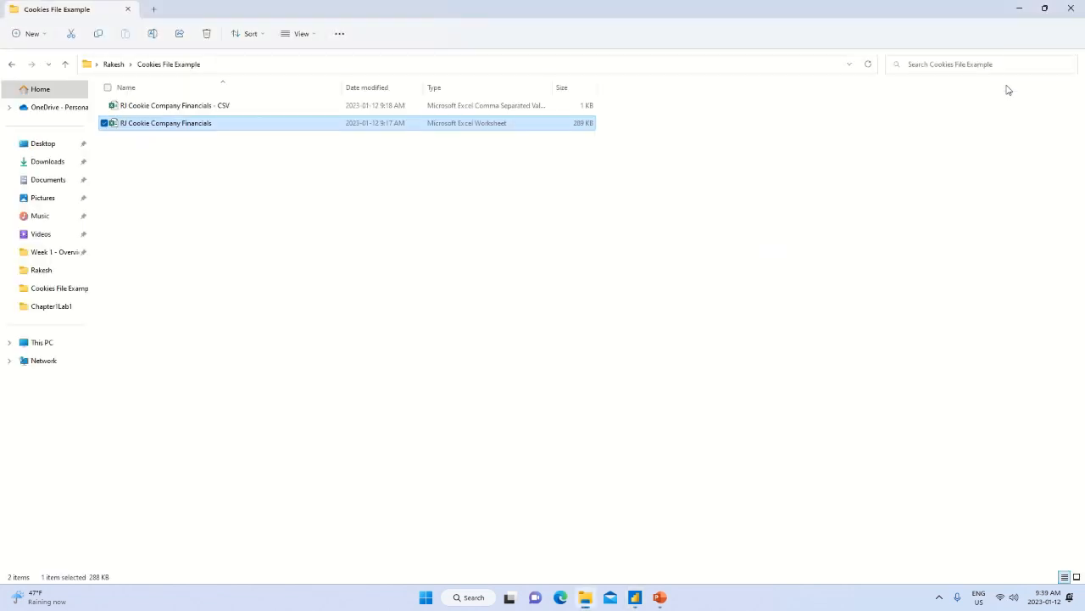
pyautogui.hotkey('alt', 'Tab')
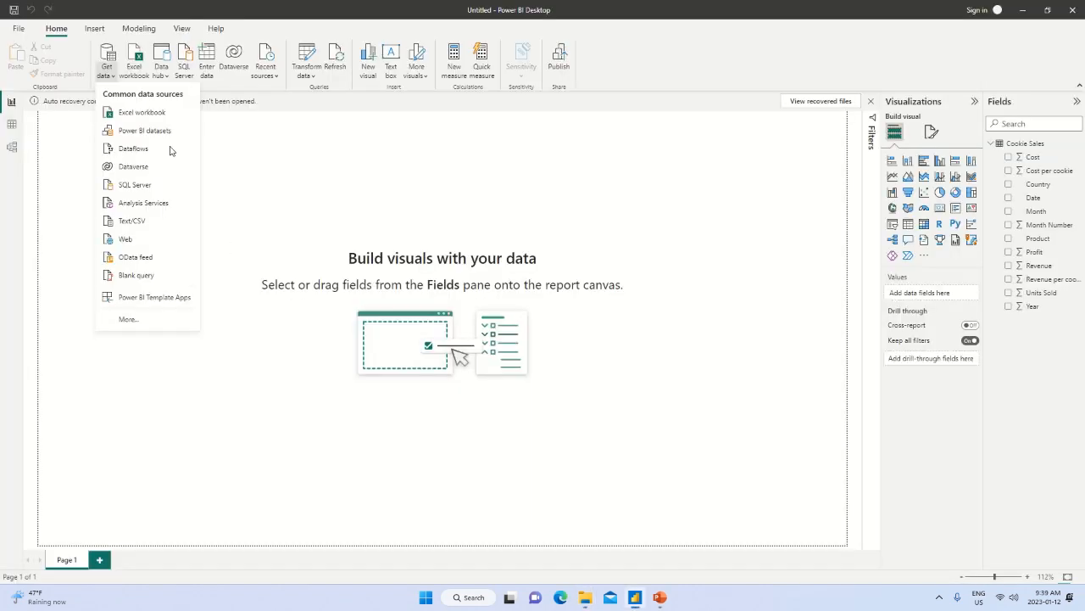
# Connect to a Web data source using the copied Wikipedia URL en.wikipedia.org/wiki/List_of_countries_and_dependencies_by_population.
pyautogui.click(139, 240)
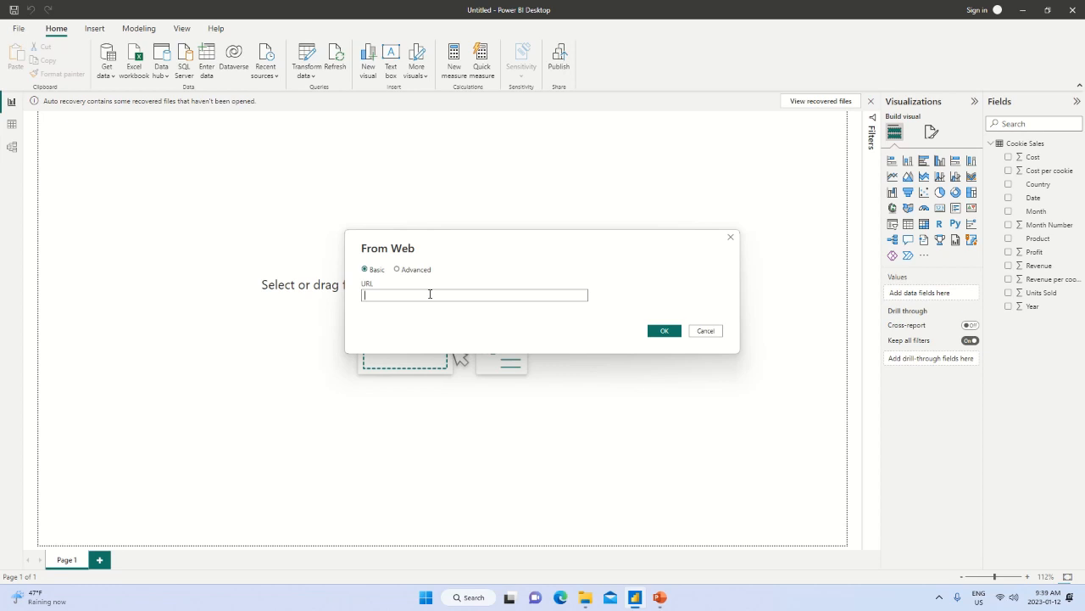
pyautogui.write('https://en.wikipedia.org/wiki/List_of_countries_and_dependencies_by_population')
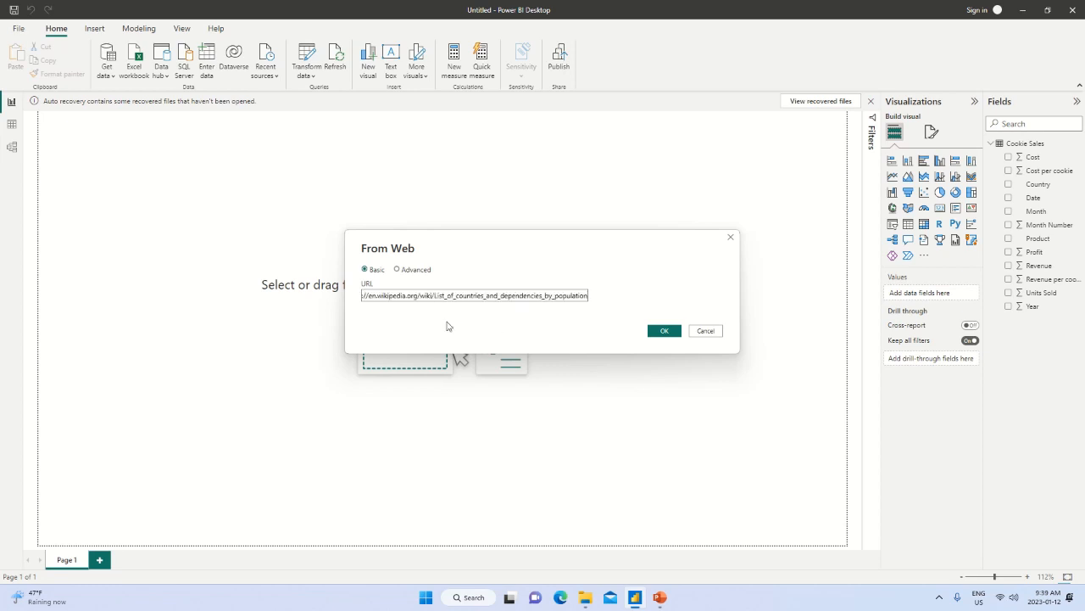
pyautogui.click(663, 331)
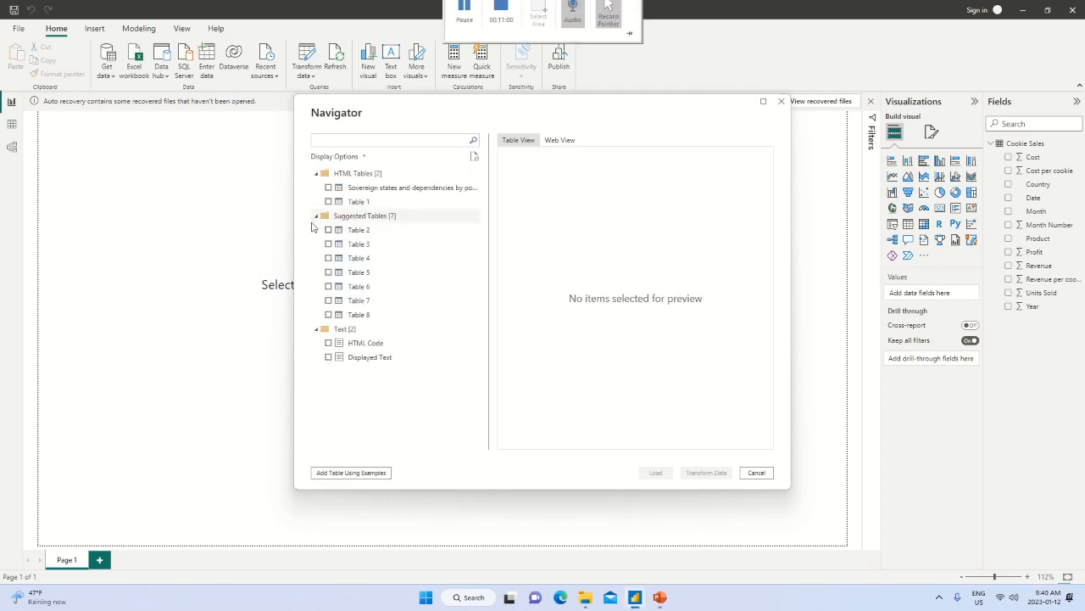
# Preview the HTML table of sovereign states and dependencies by population and bring it into Power Query Editor for transformation.
pyautogui.click(329, 189)
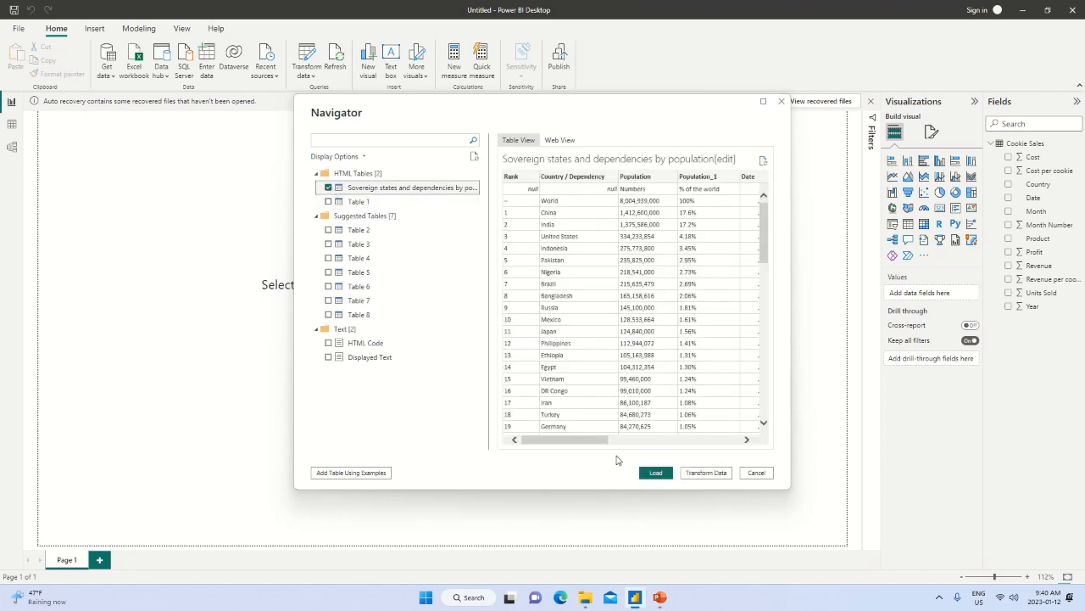
pyautogui.moveTo(598, 445); pyautogui.dragTo(560, 442)
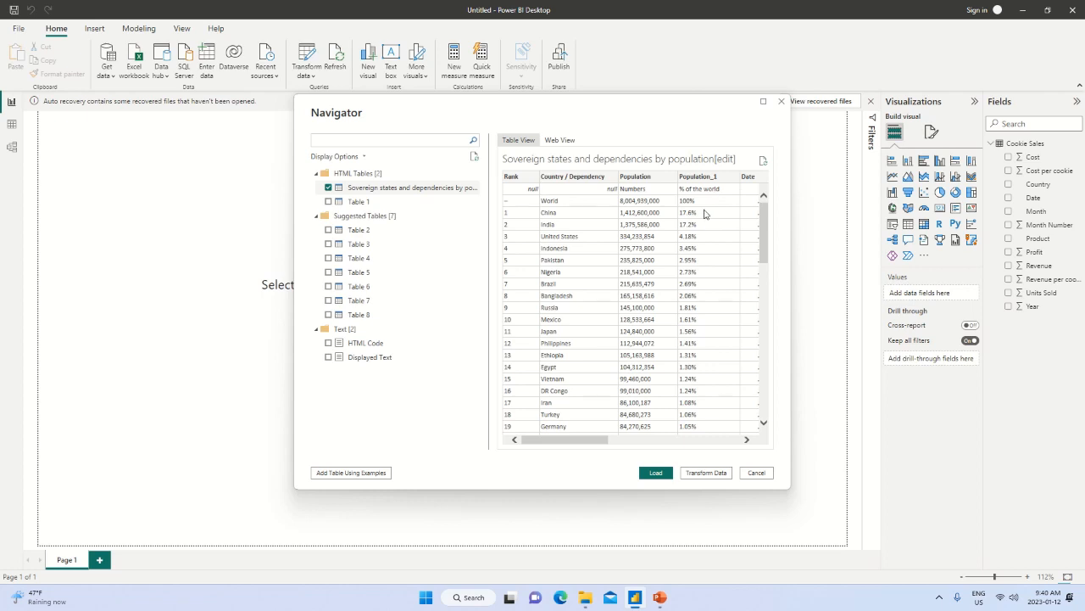
pyautogui.click(697, 475)
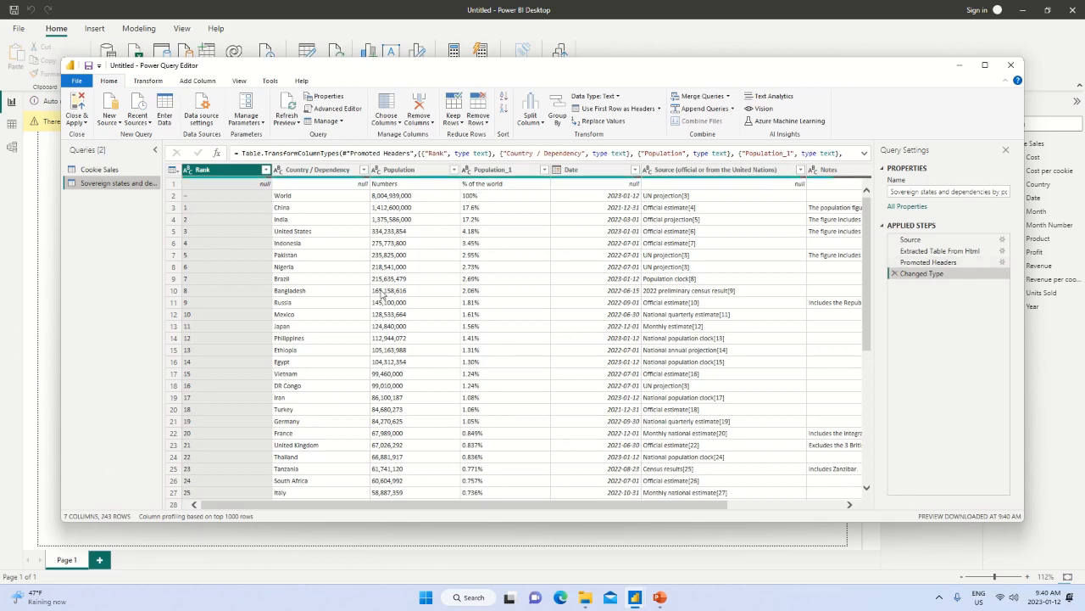
# Maximize the Power Query Editor window and remove the Rank column from the sovereign states and dependencies query.
pyautogui.click(985, 65)
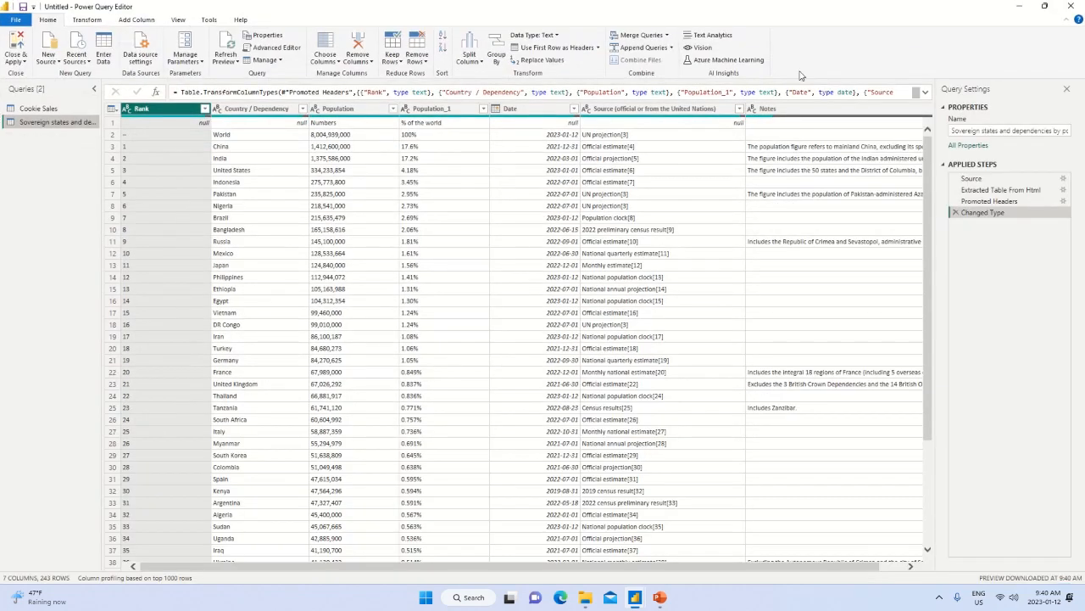
pyautogui.rightClick(155, 114)
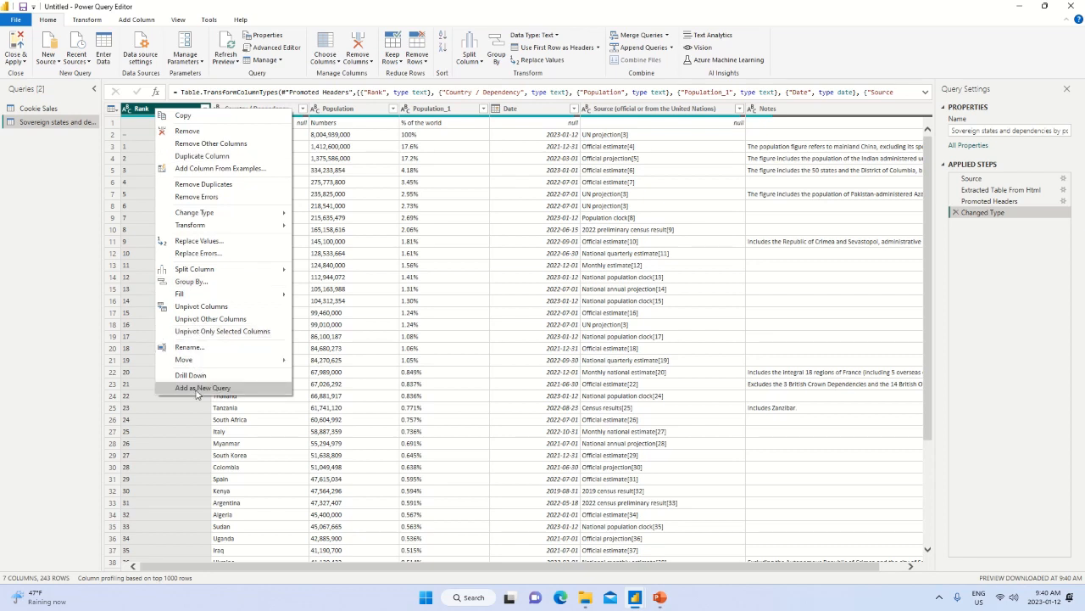
pyautogui.click(199, 132)
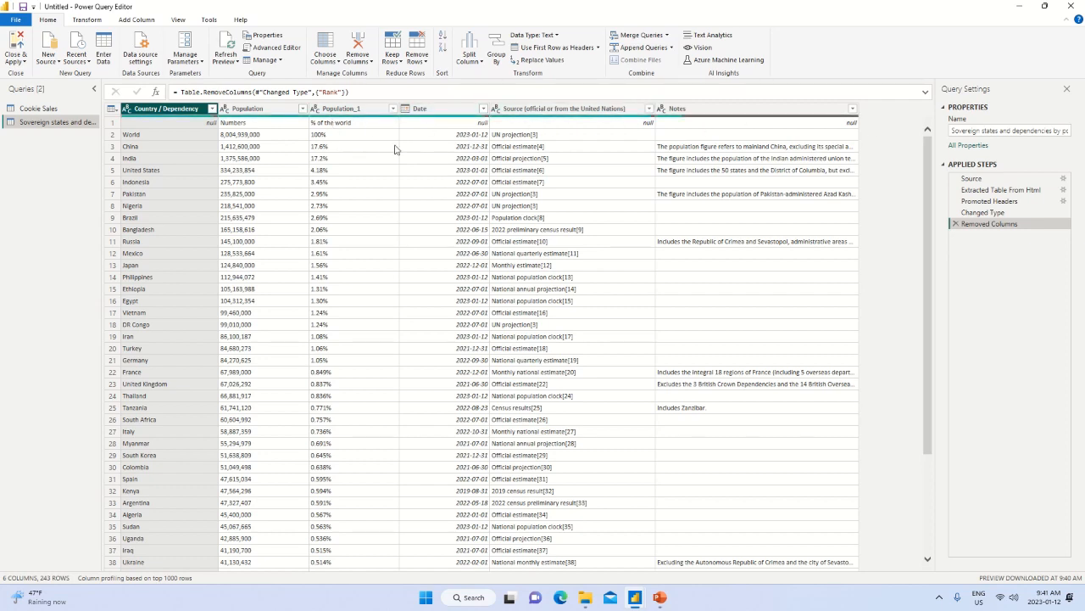
pyautogui.rightClick(587, 109)
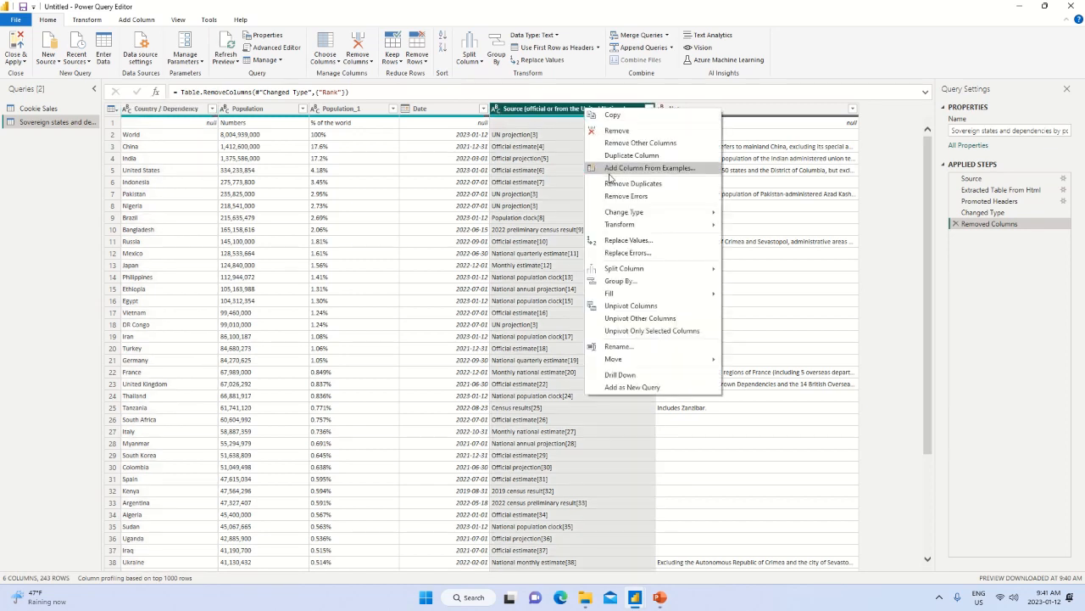
pyautogui.rightClick(763, 112)
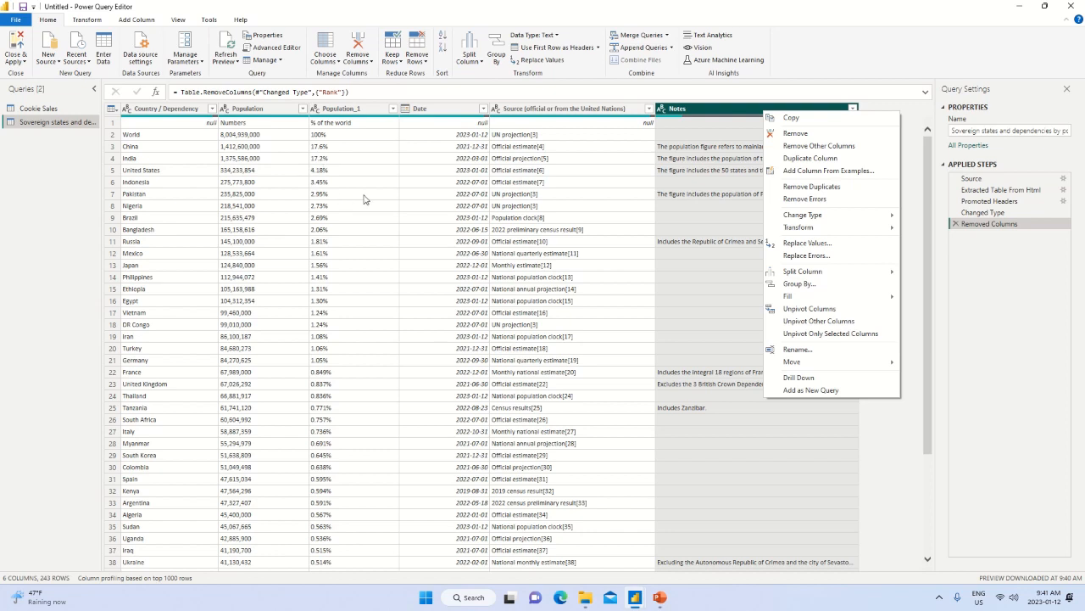
pyautogui.click(363, 198)
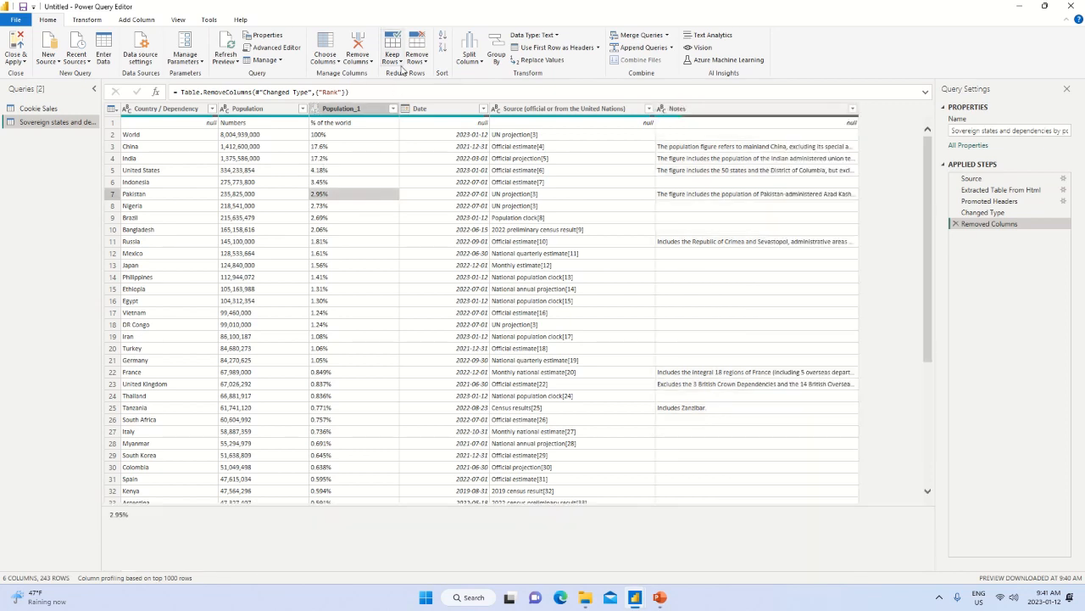
# Use Choose Columns to keep only the Country / Dependency and Population columns.
pyautogui.click(335, 62)
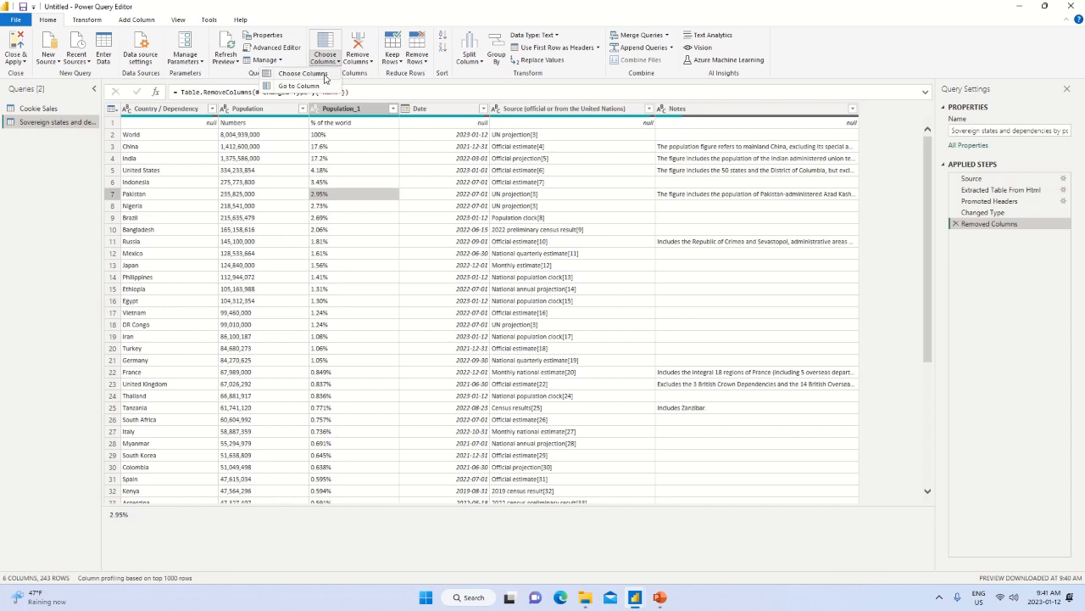
pyautogui.click(291, 75)
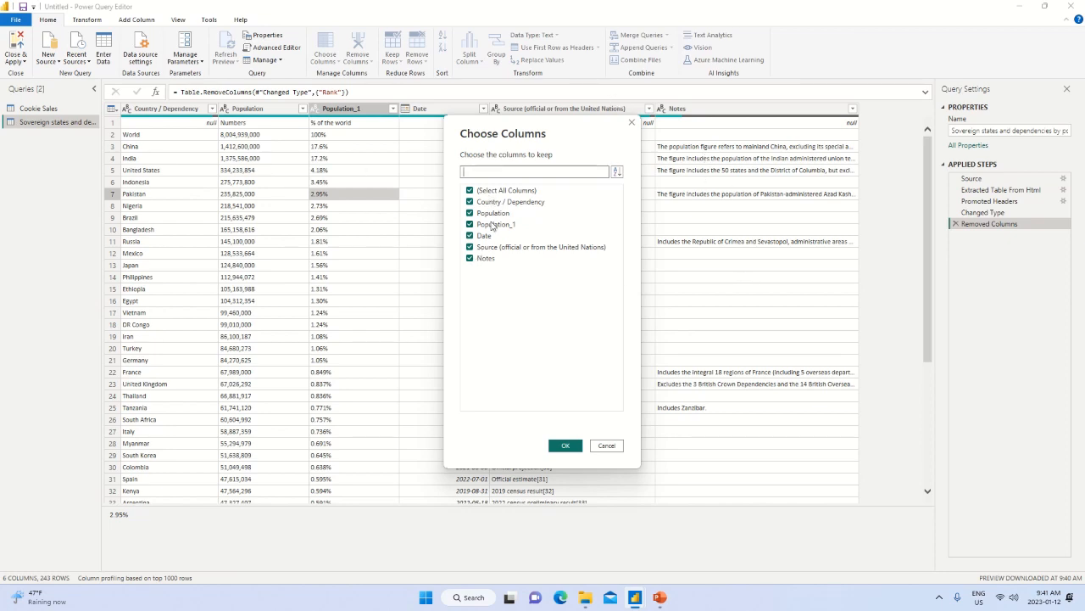
pyautogui.click(470, 191)
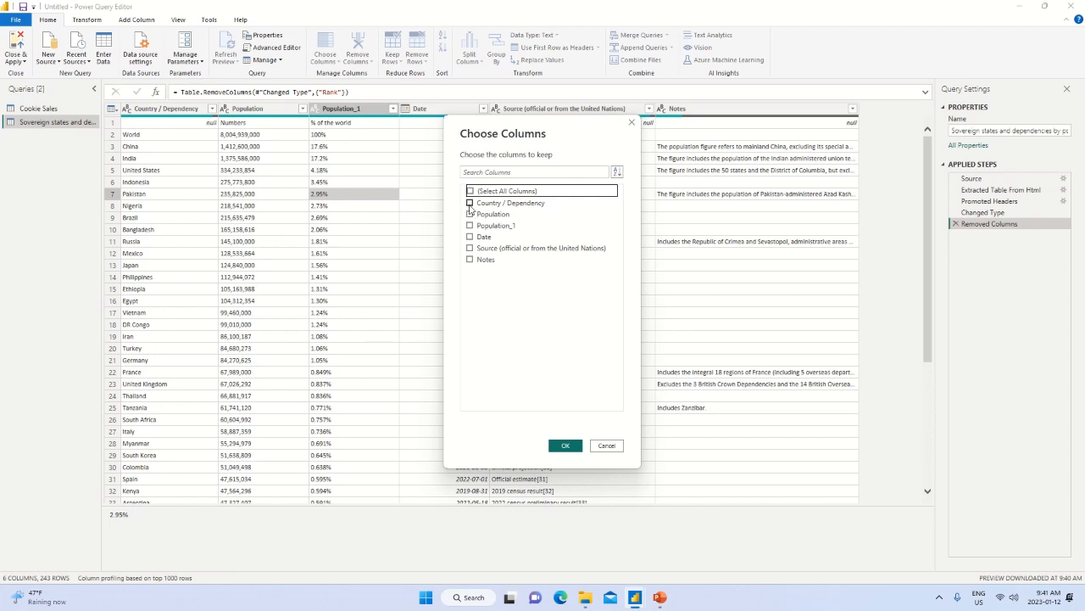
pyautogui.click(470, 204)
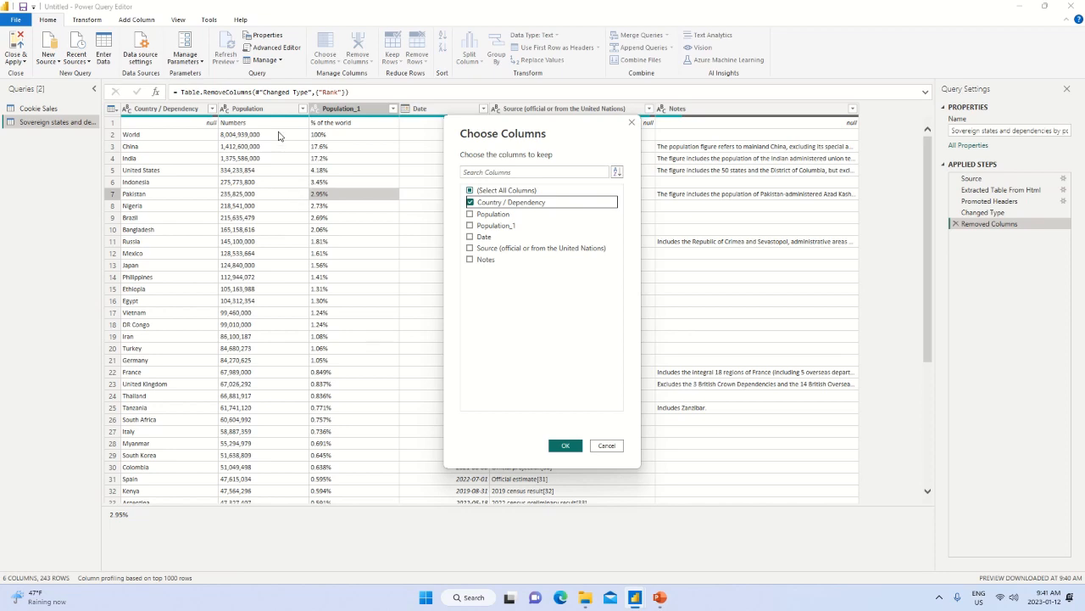
pyautogui.click(471, 215)
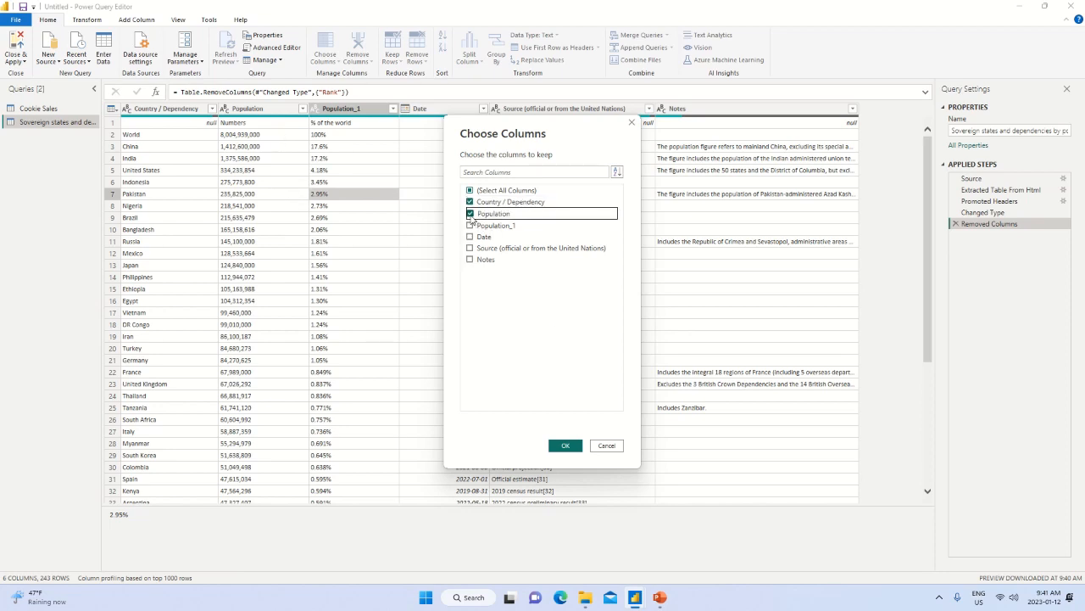
pyautogui.click(565, 446)
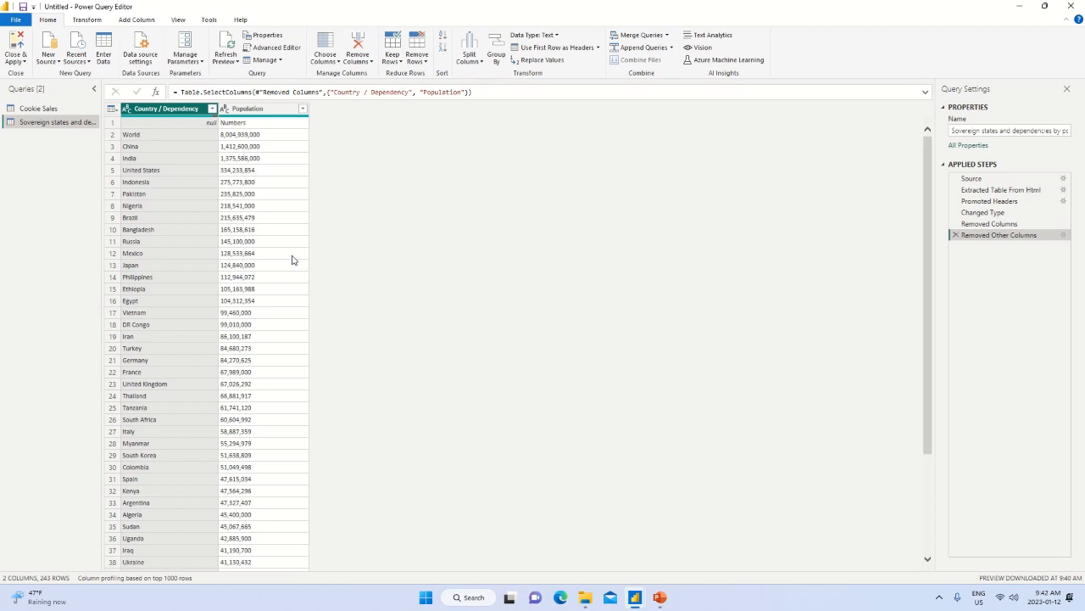
# Compare the two queries, examine the distinct Country values in Cookie Sales without filtering, and return to the population query.
pyautogui.click(45, 110)
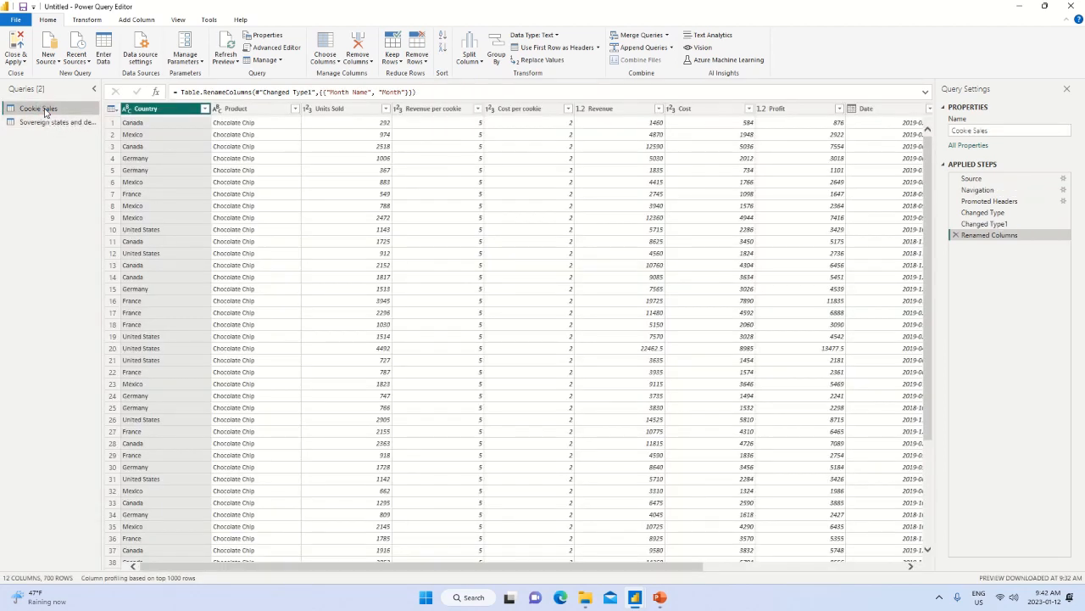
pyautogui.click(48, 120)
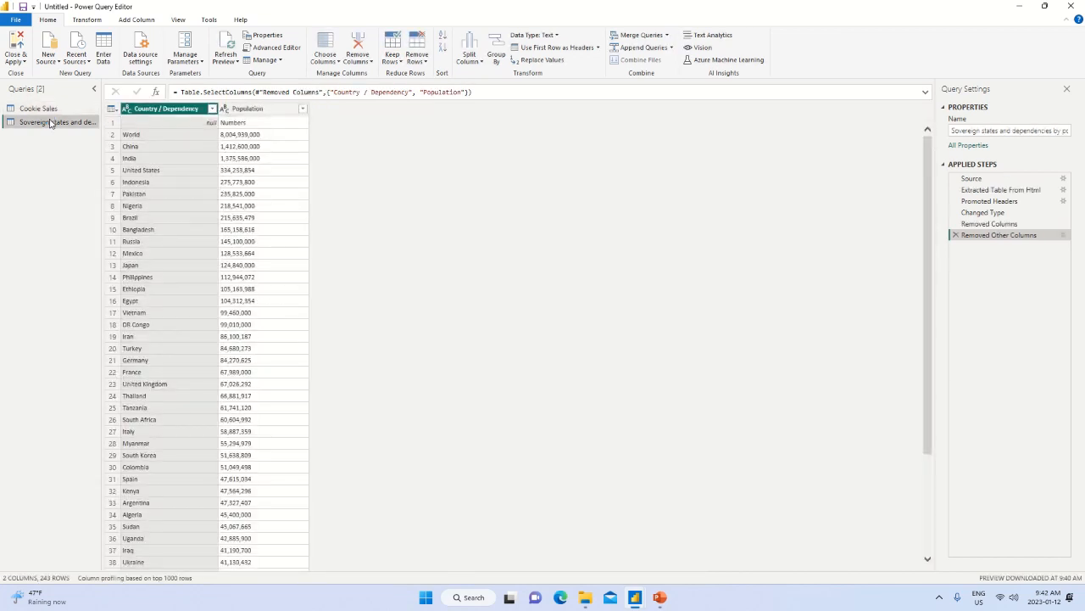
pyautogui.click(51, 110)
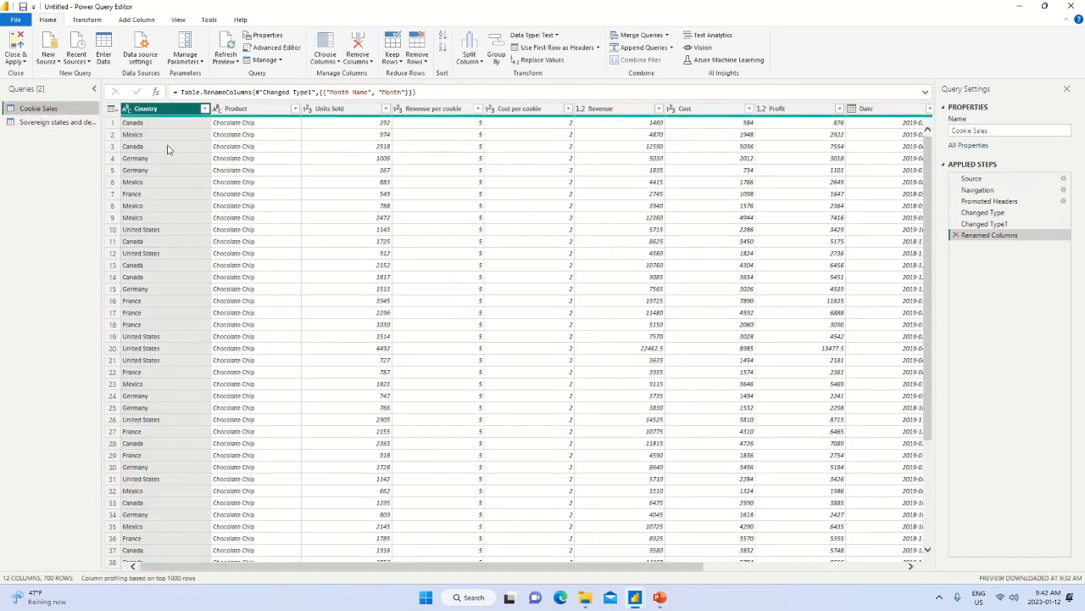
pyautogui.click(204, 111)
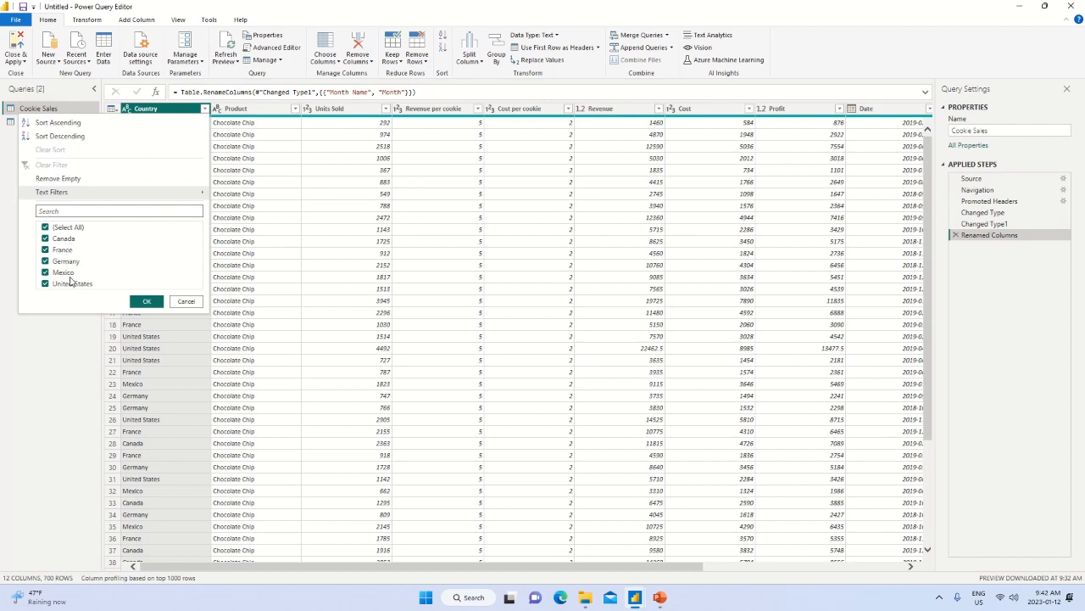
pyautogui.click(183, 302)
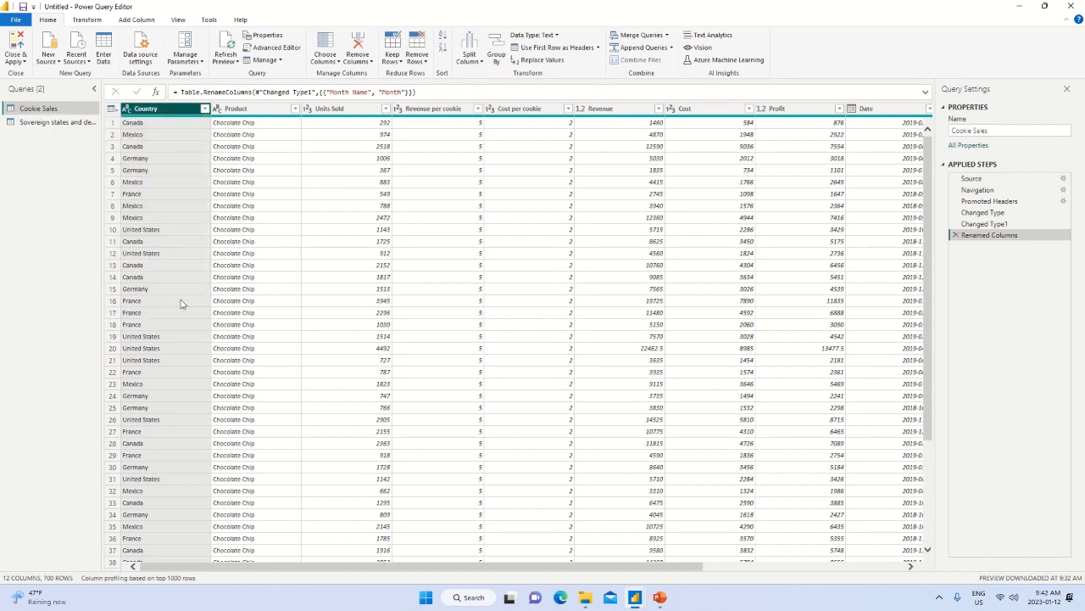
pyautogui.click(55, 123)
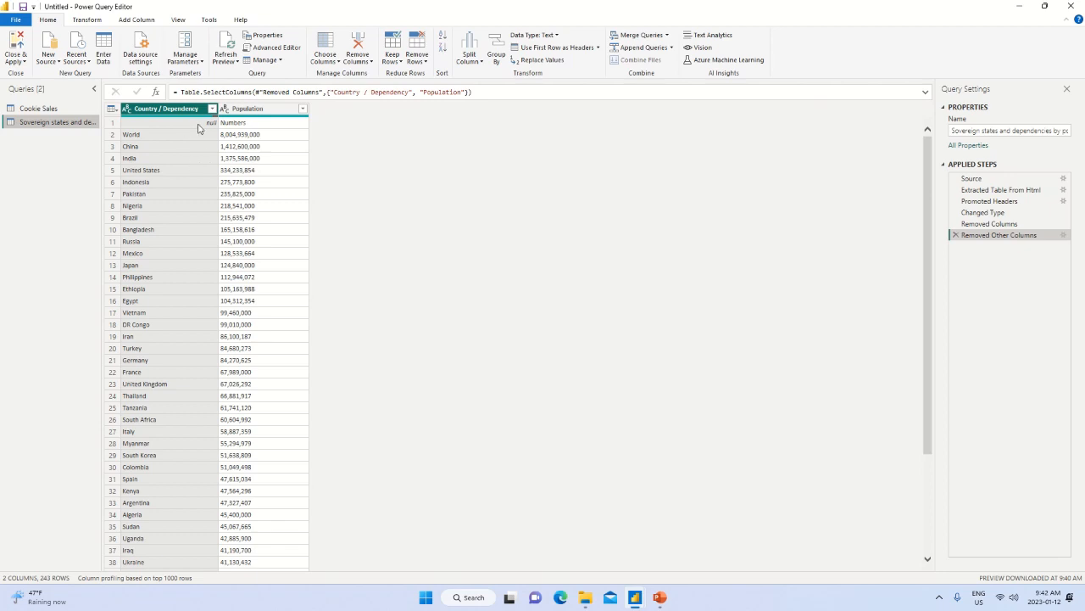
# Try using the first row as headers in the population query, and delete the resulting Changed Type1 and Promoted Headers1 steps.
pyautogui.click(111, 123)
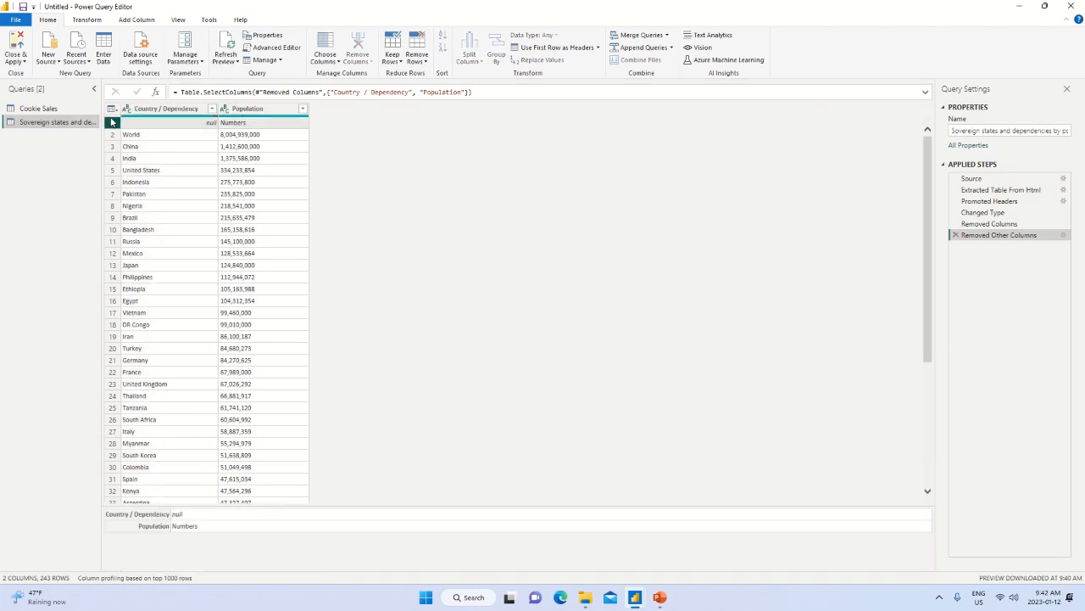
pyautogui.click(113, 109)
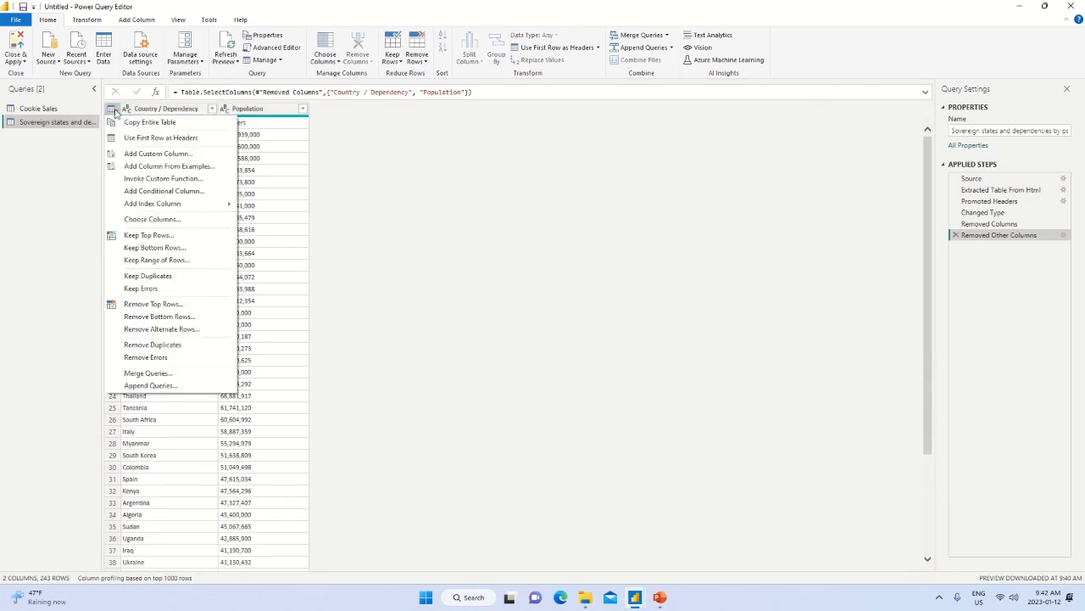
pyautogui.click(176, 138)
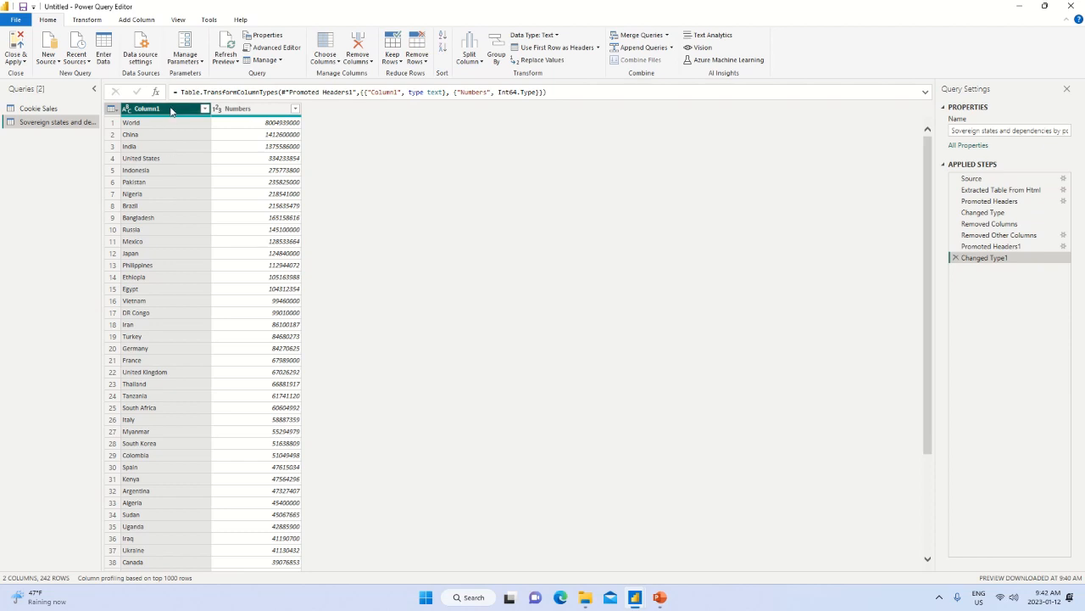
pyautogui.click(956, 258)
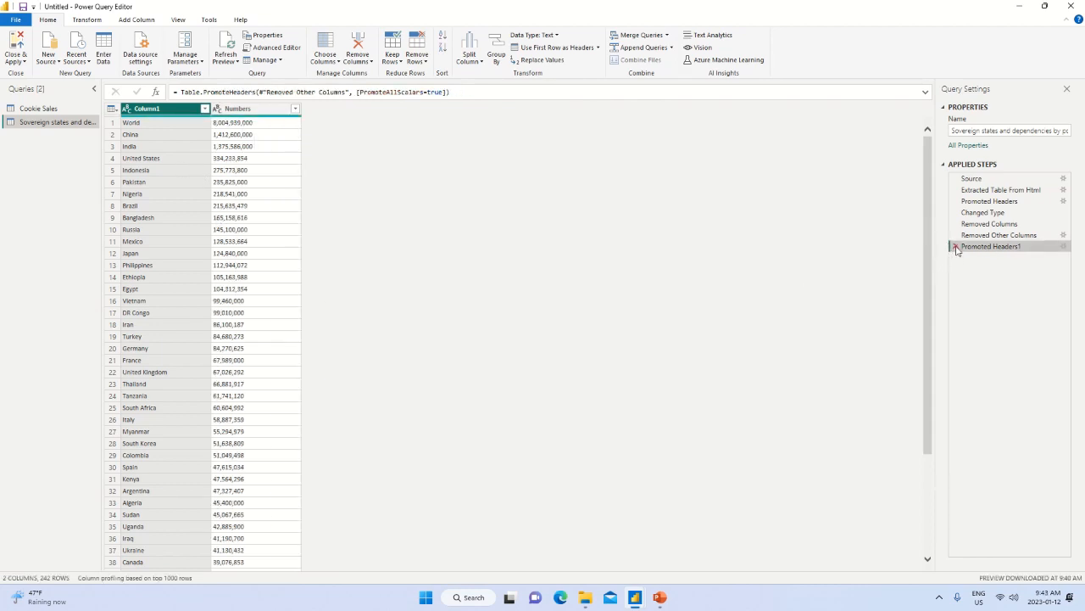
pyautogui.click(956, 247)
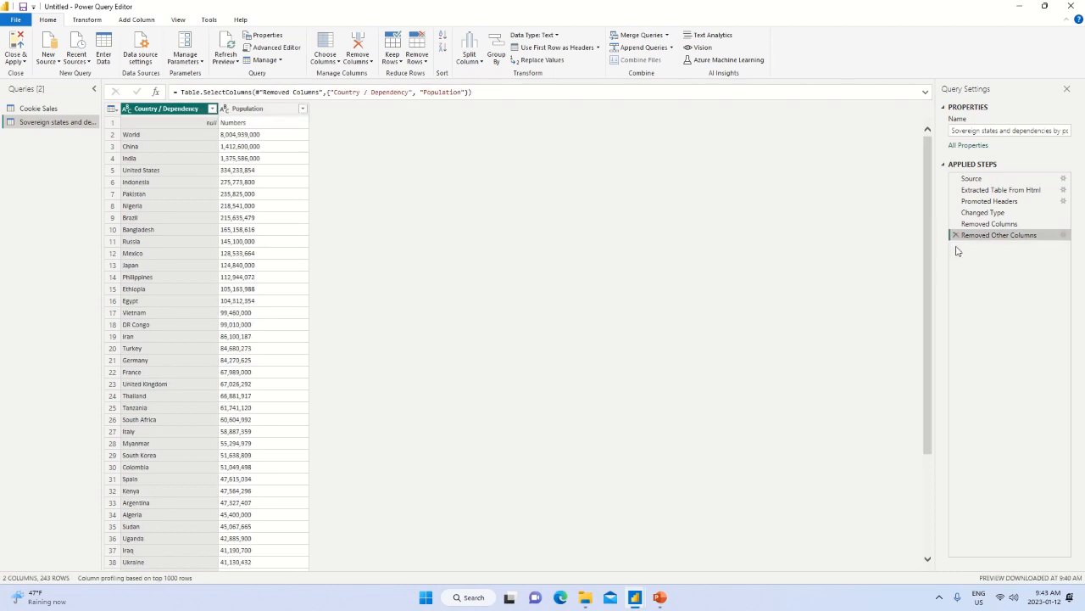
# Use the first row as headers in the population query and rename Column1 as Countries.
pyautogui.click(111, 111)
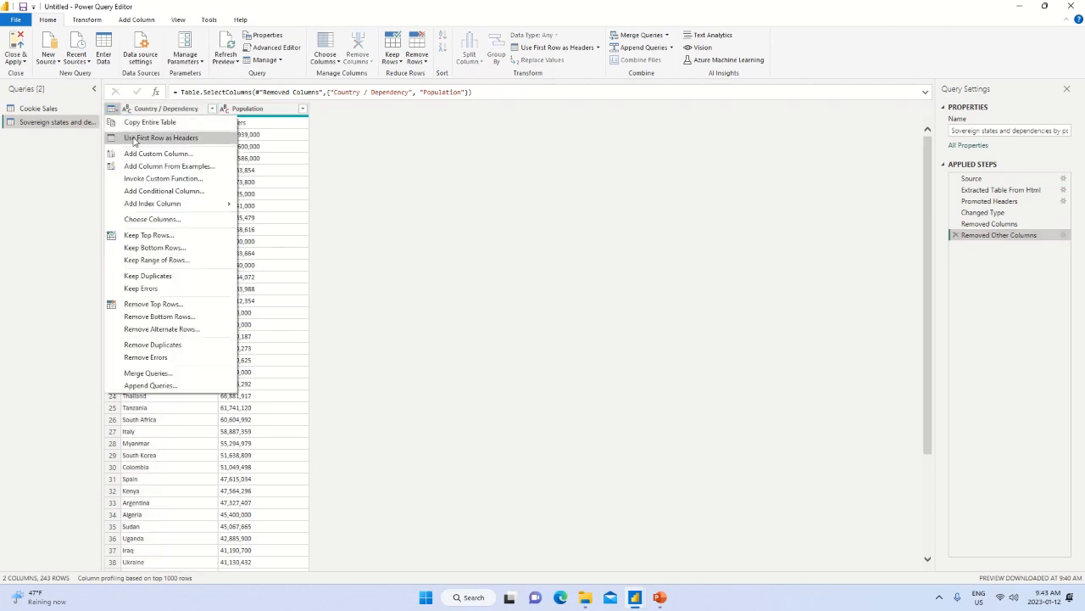
pyautogui.click(133, 139)
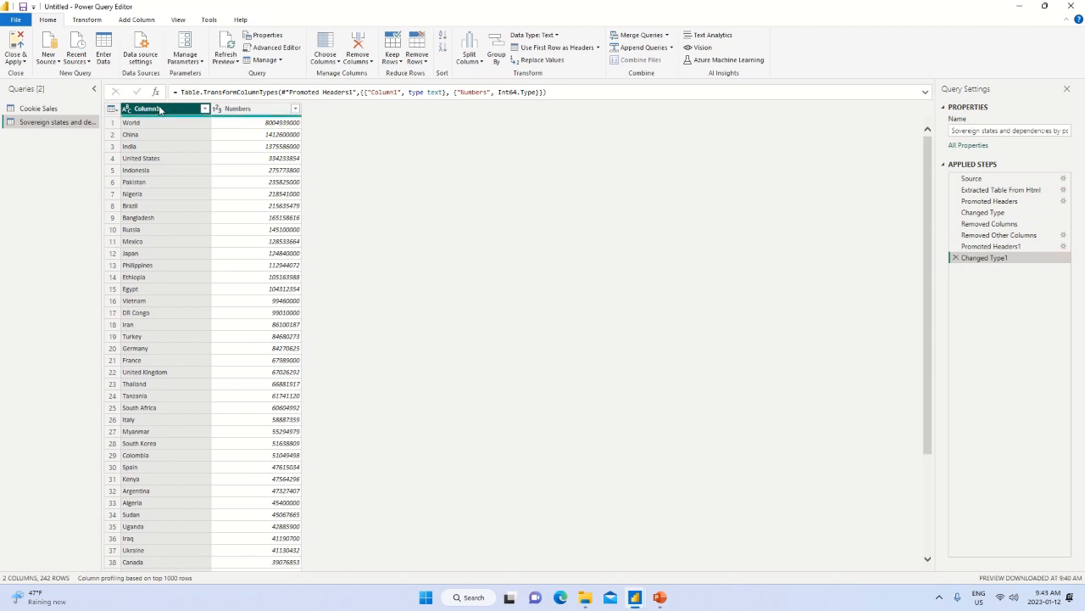
pyautogui.doubleClick(158, 108)
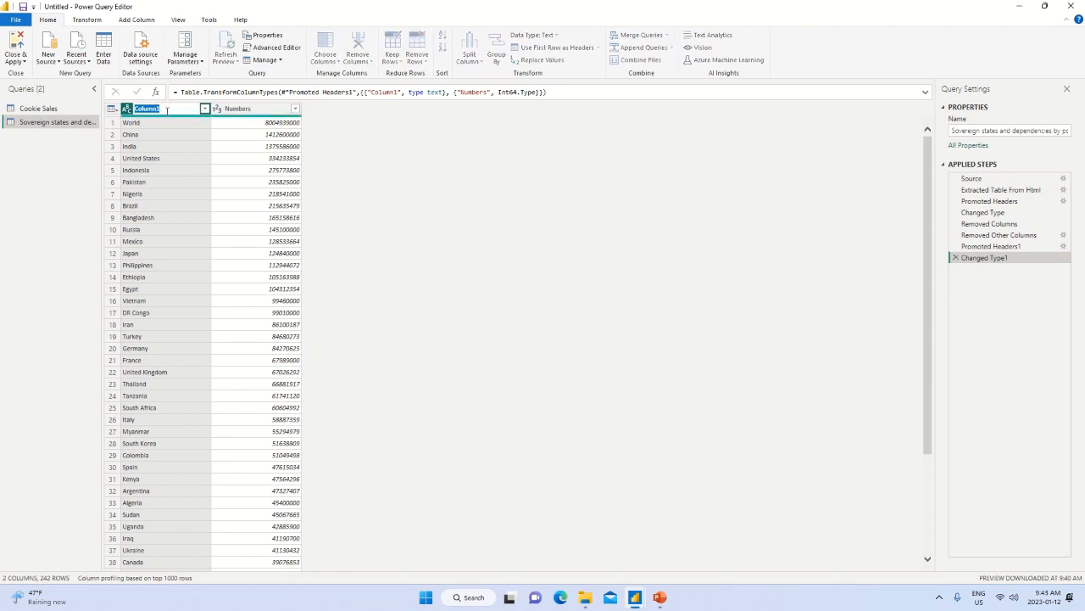
pyautogui.write('Contrries')
pyautogui.press('Return')
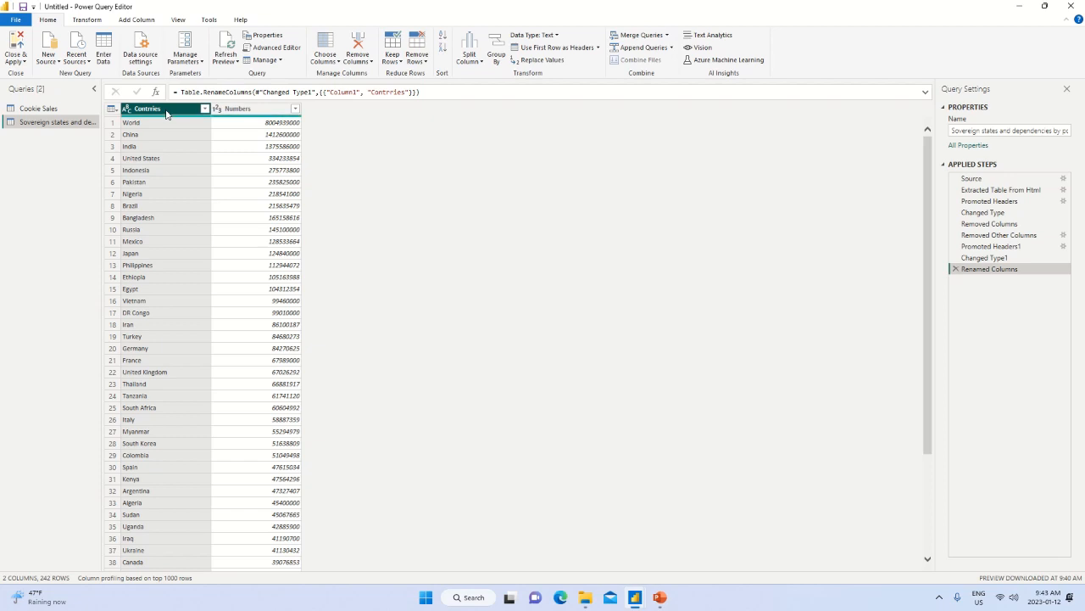
pyautogui.doubleClick(166, 110)
pyautogui.write('Co')
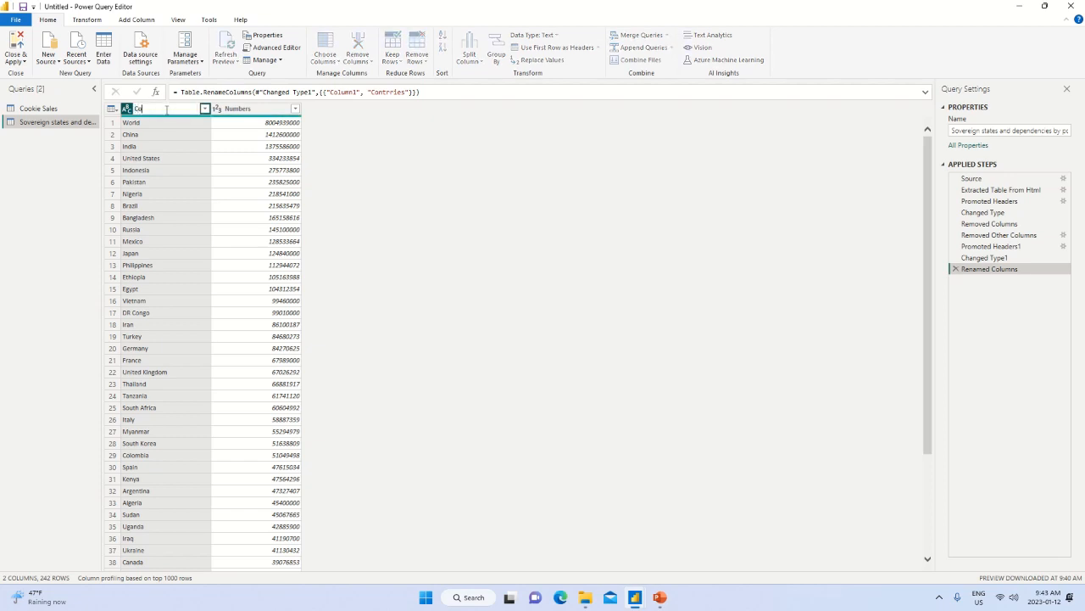
pyautogui.write('untries')
pyautogui.press('Return')
# Rename the Numbers column as Population.
pyautogui.click(250, 109)
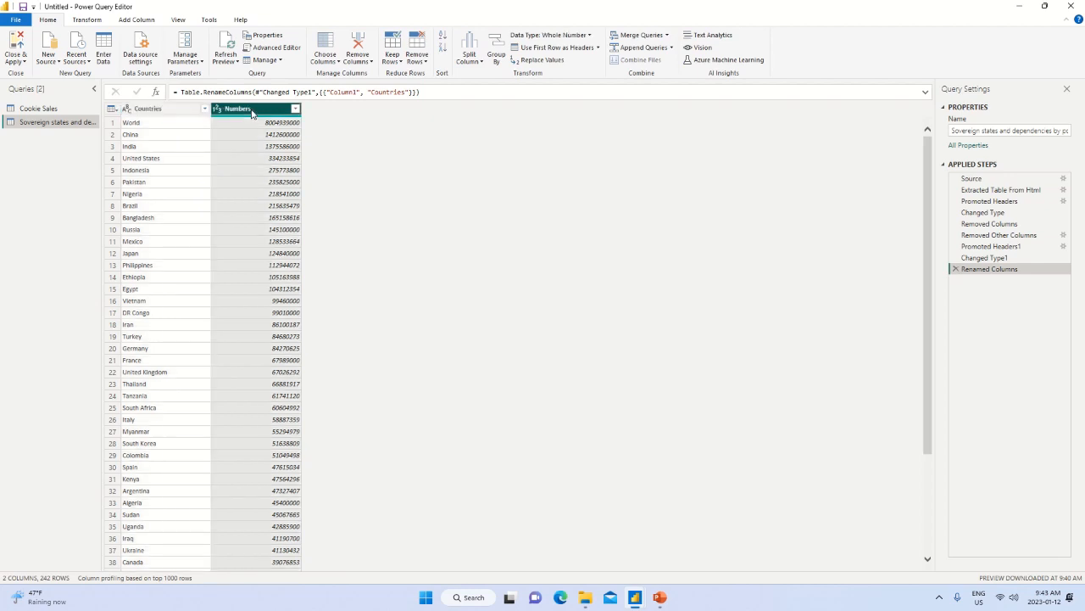
pyautogui.doubleClick(251, 109)
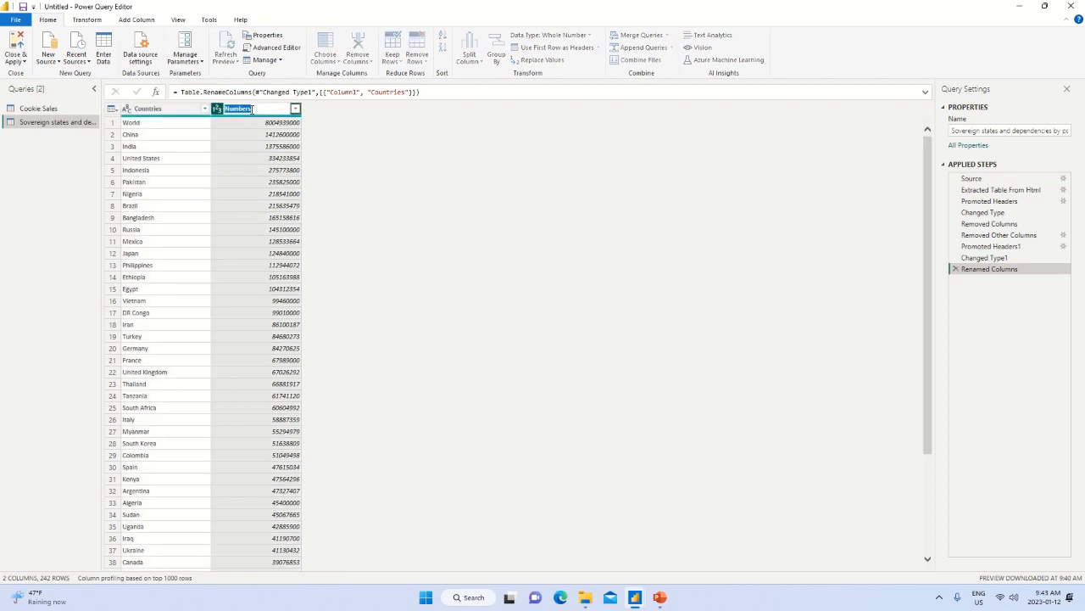
pyautogui.write('Population')
pyautogui.press('Return')
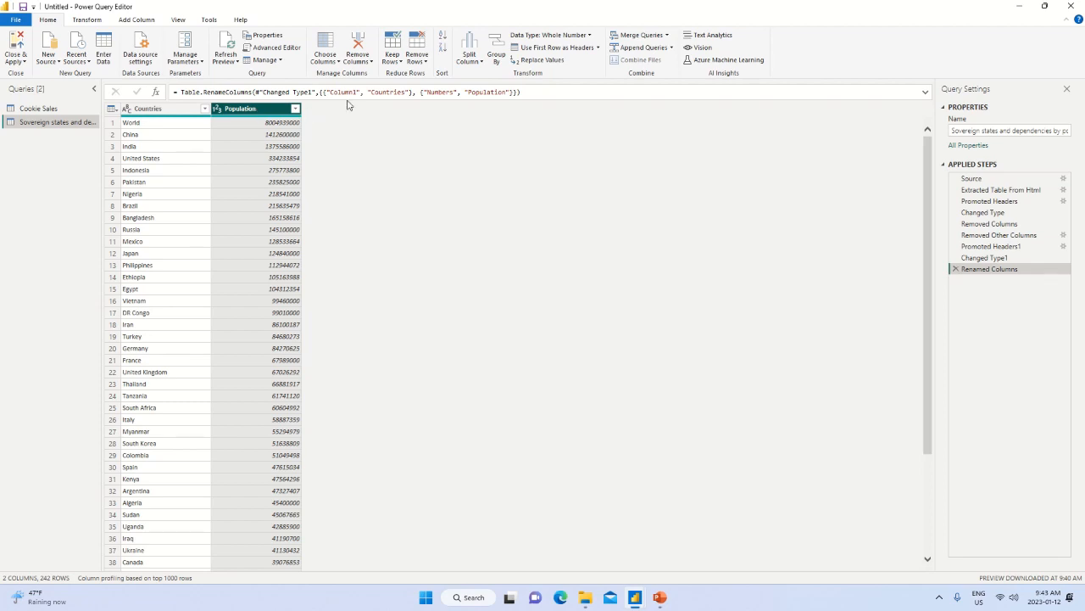
# Rename the sovereign states and dependencies query as Country Population.
pyautogui.doubleClick(41, 124)
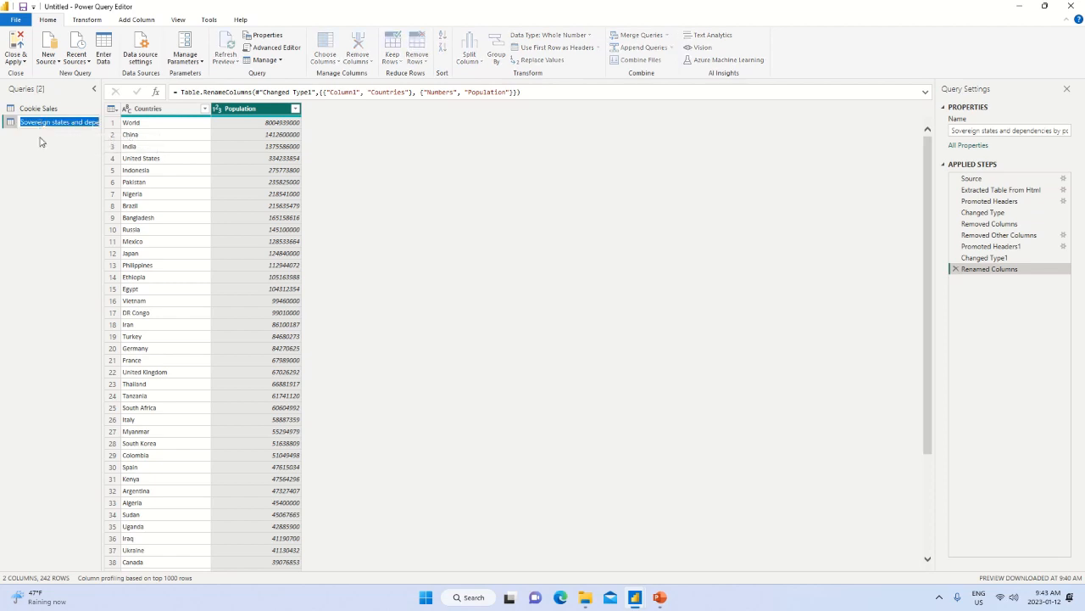
pyautogui.rightClick(41, 125)
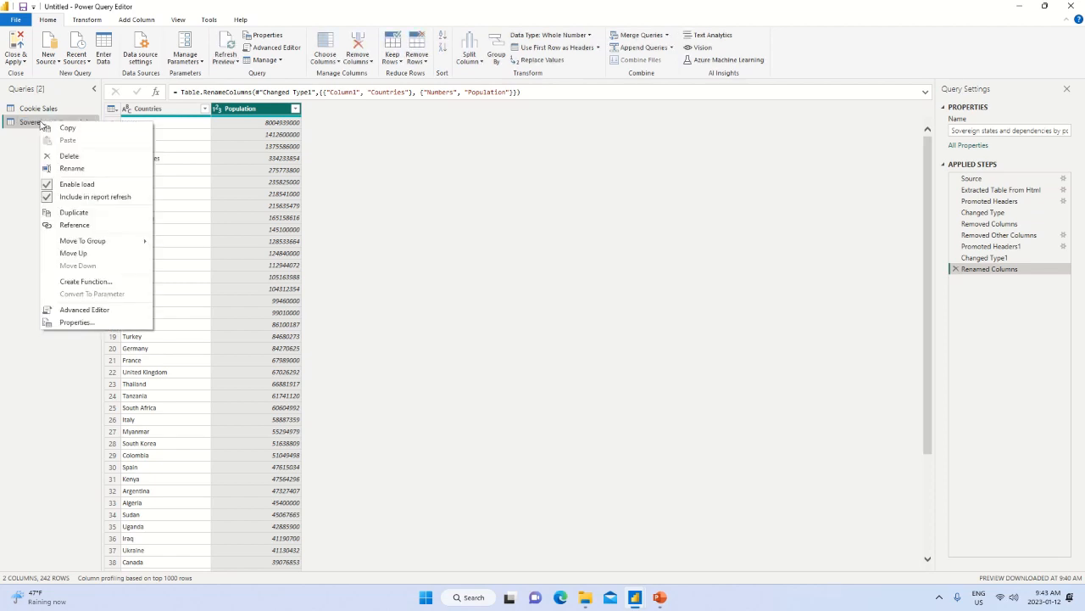
pyautogui.click(72, 168)
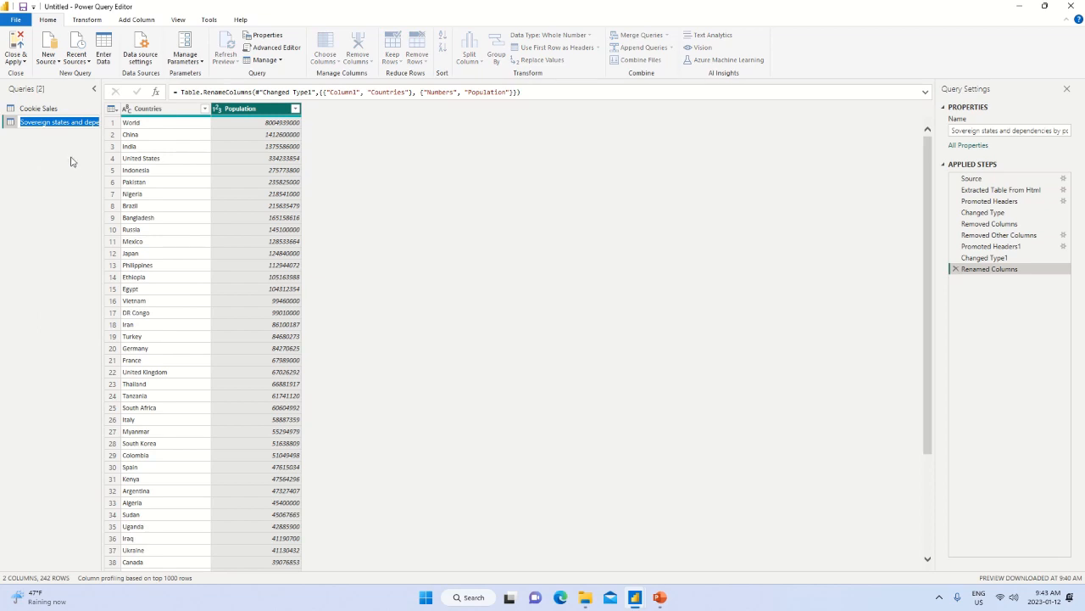
pyautogui.write('Country Population')
pyautogui.press('Return')
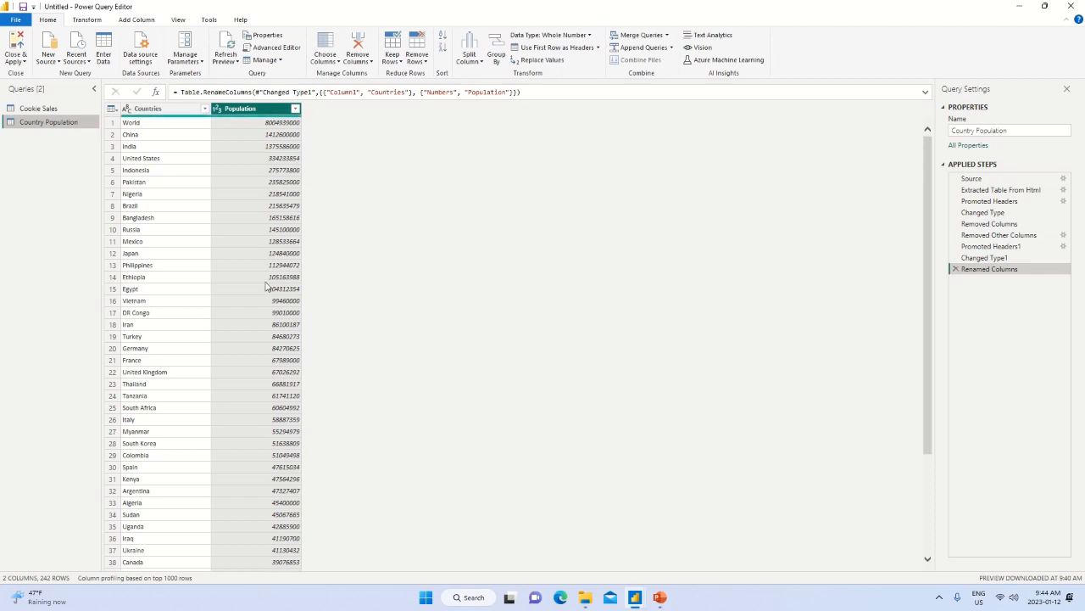
# Deselect all countries in the Countries column filter and select only Canada.
pyautogui.click(204, 109)
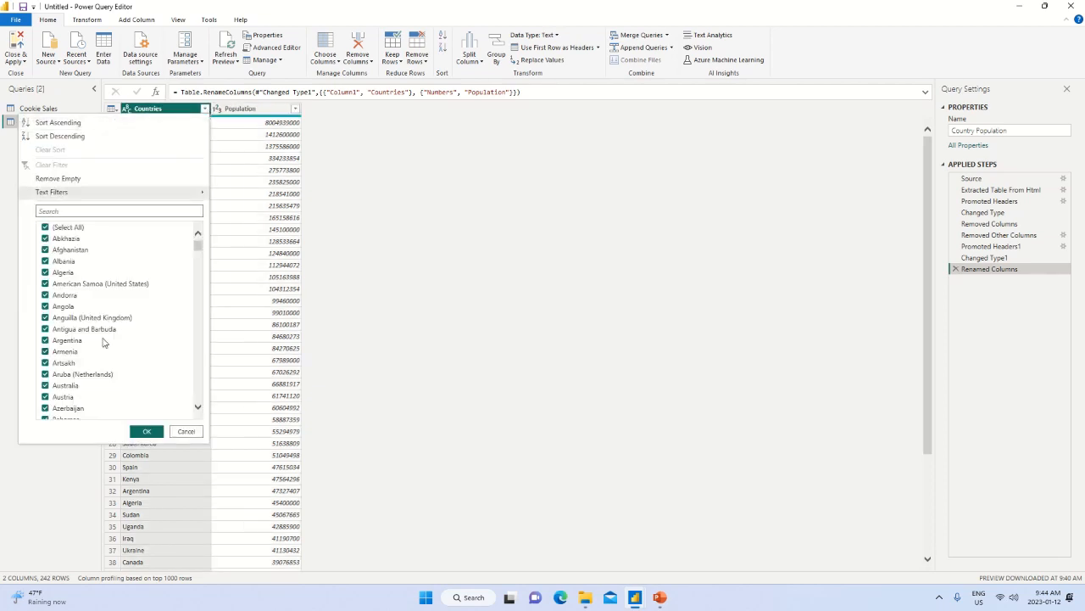
pyautogui.scroll(-2, 105, 342)
pyautogui.scroll(-12, 105, 342)
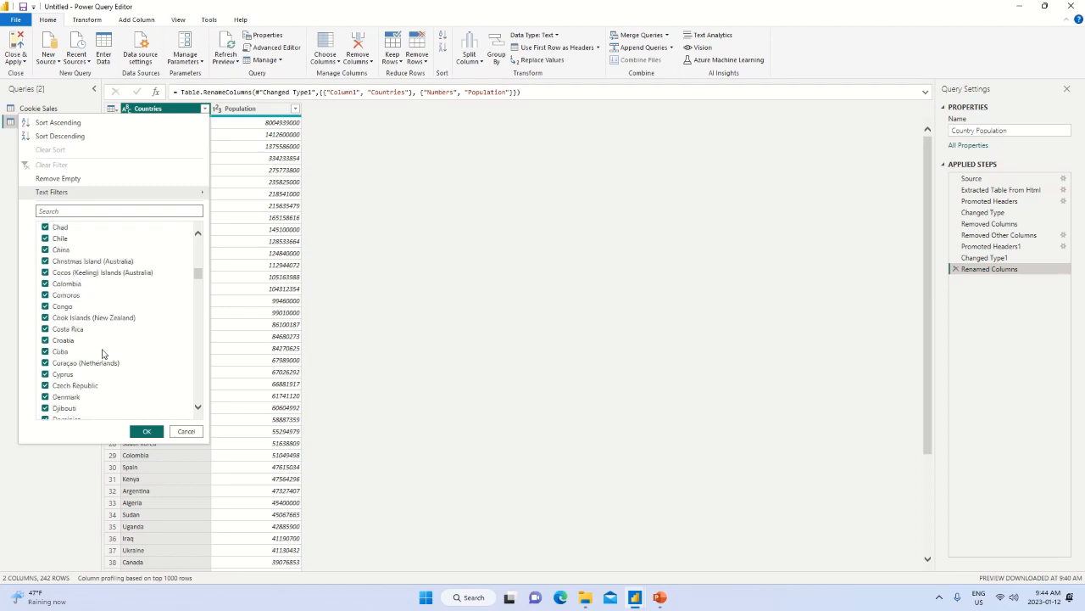
pyautogui.moveTo(199, 280); pyautogui.dragTo(204, 232)
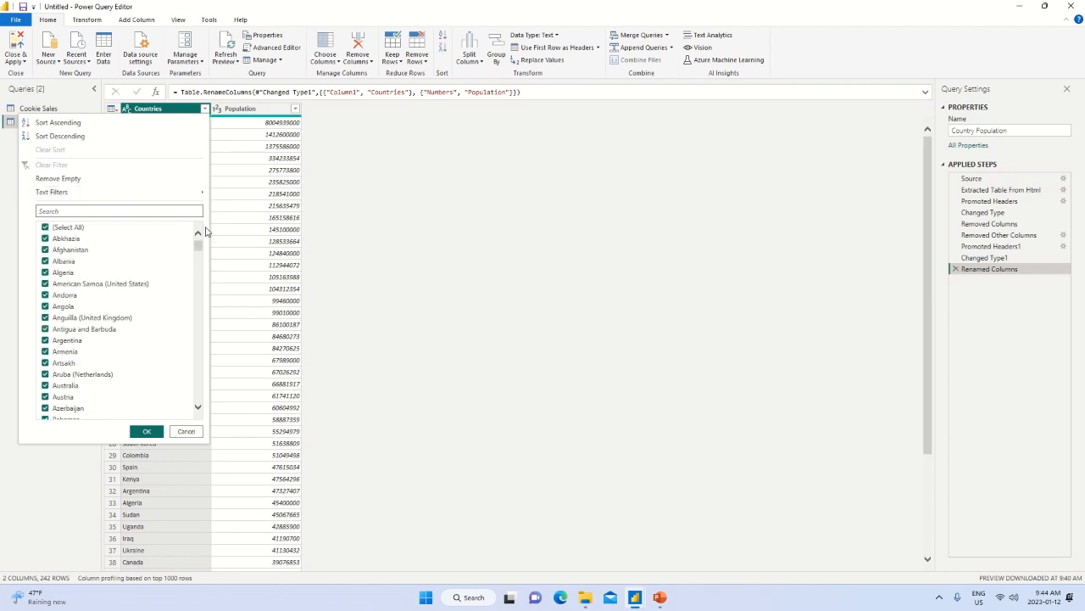
pyautogui.click(46, 227)
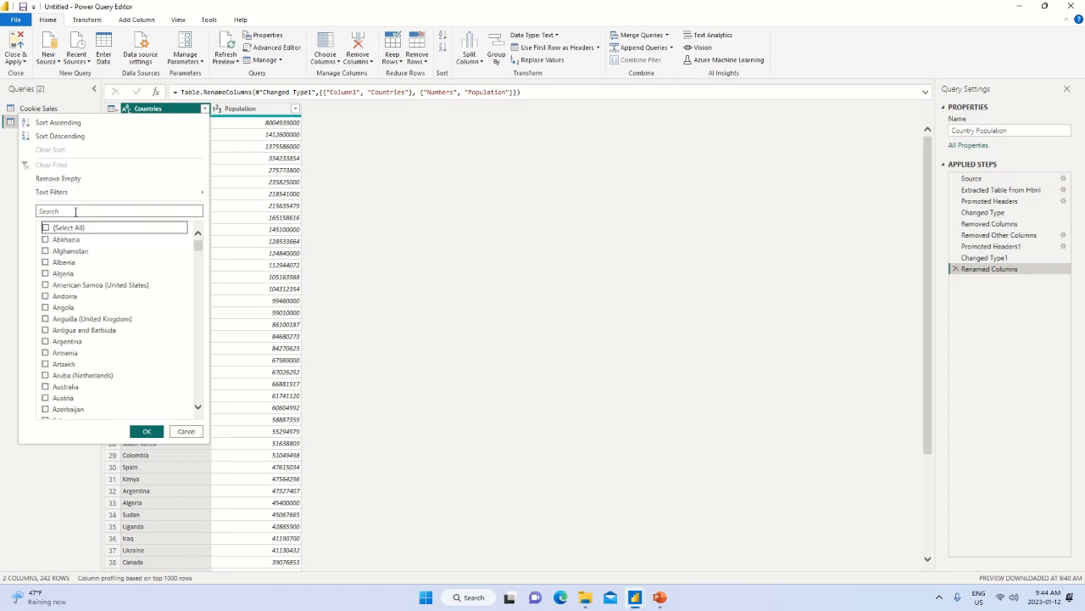
pyautogui.click(76, 211)
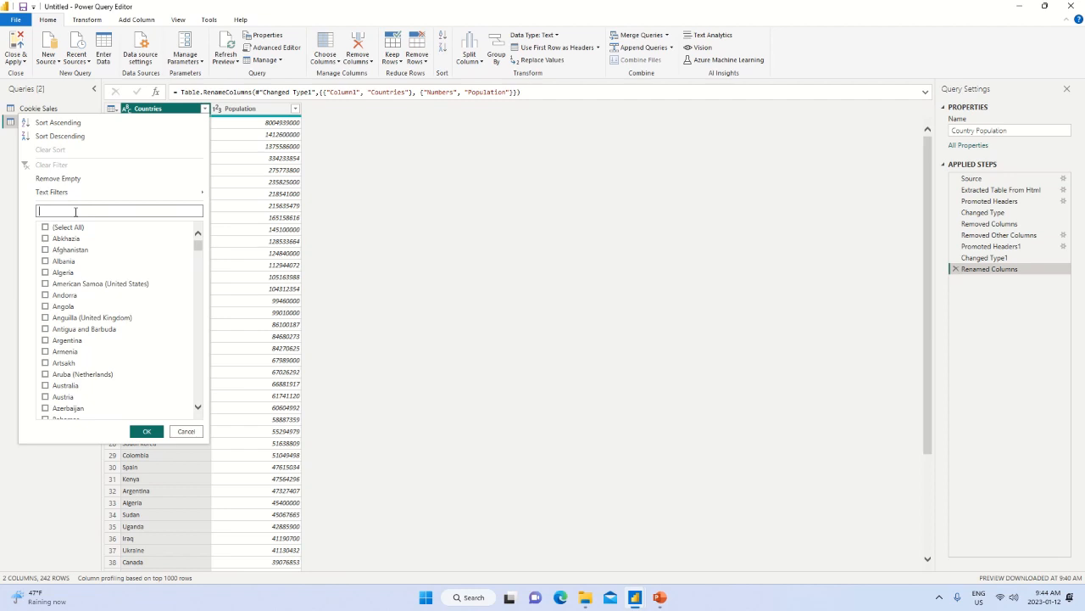
pyautogui.write('canada')
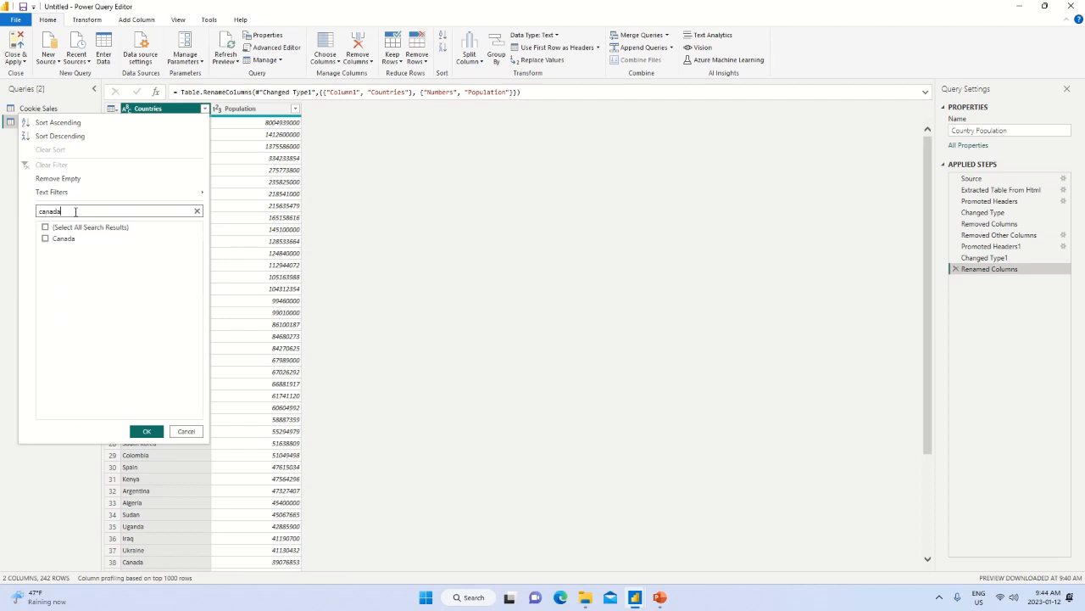
pyautogui.click(46, 239)
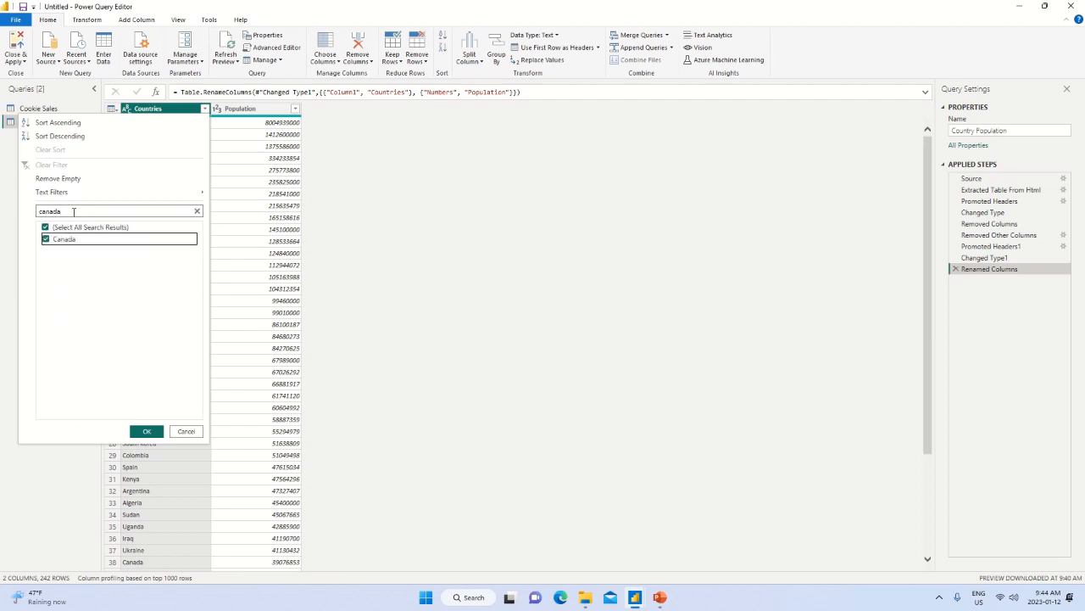
# Add France and Germany to the countries kept by the Countries column filter.
pyautogui.doubleClick(73, 211)
pyautogui.write('franc')
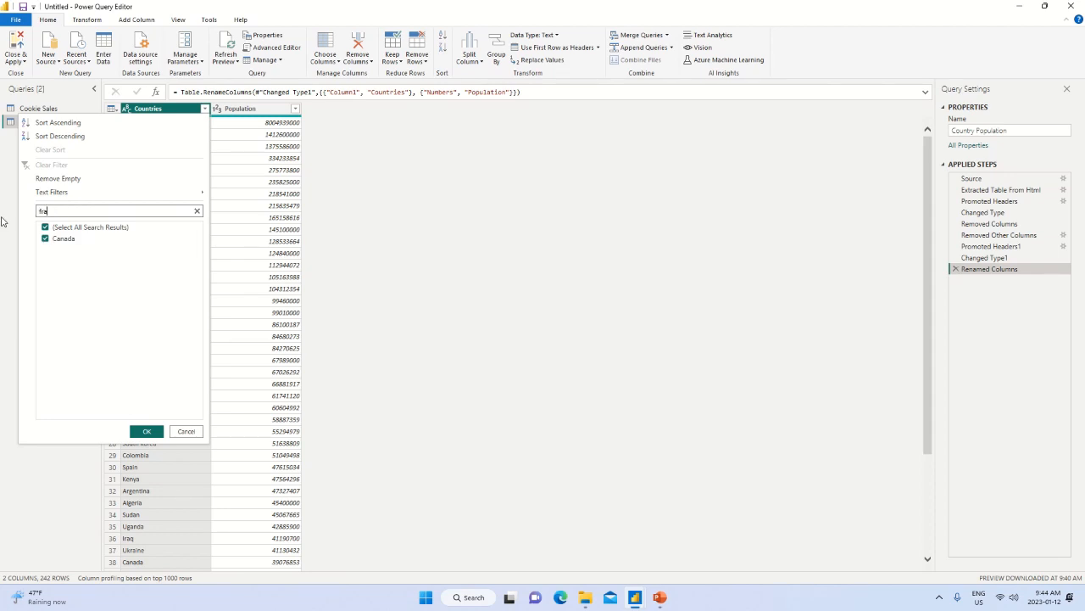
pyautogui.press('BackSpace')
pyautogui.click(45, 228)
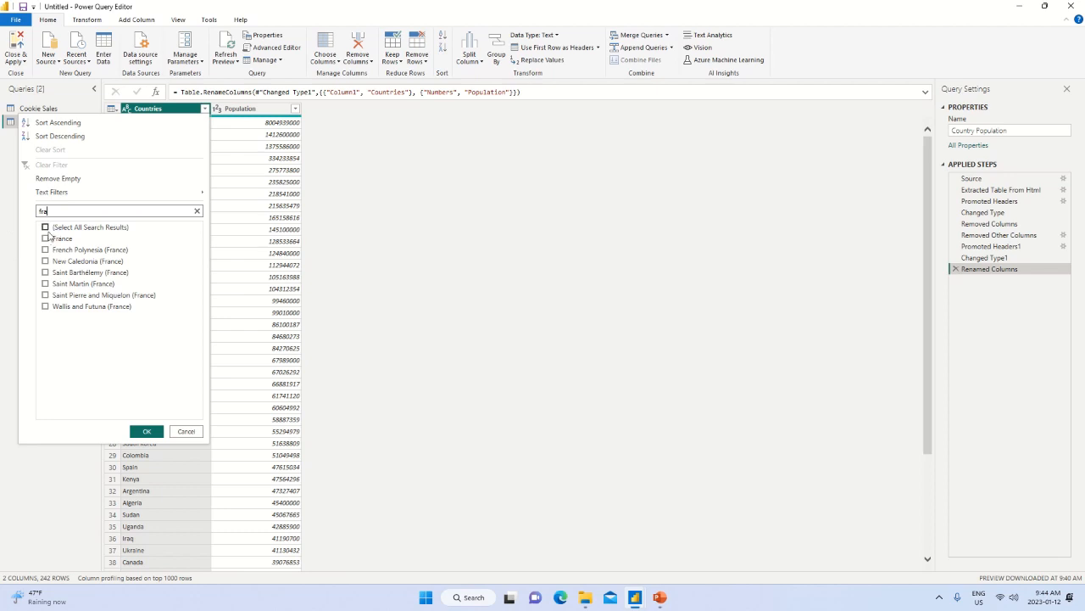
pyautogui.click(47, 239)
pyautogui.click(63, 210)
pyautogui.write('germ')
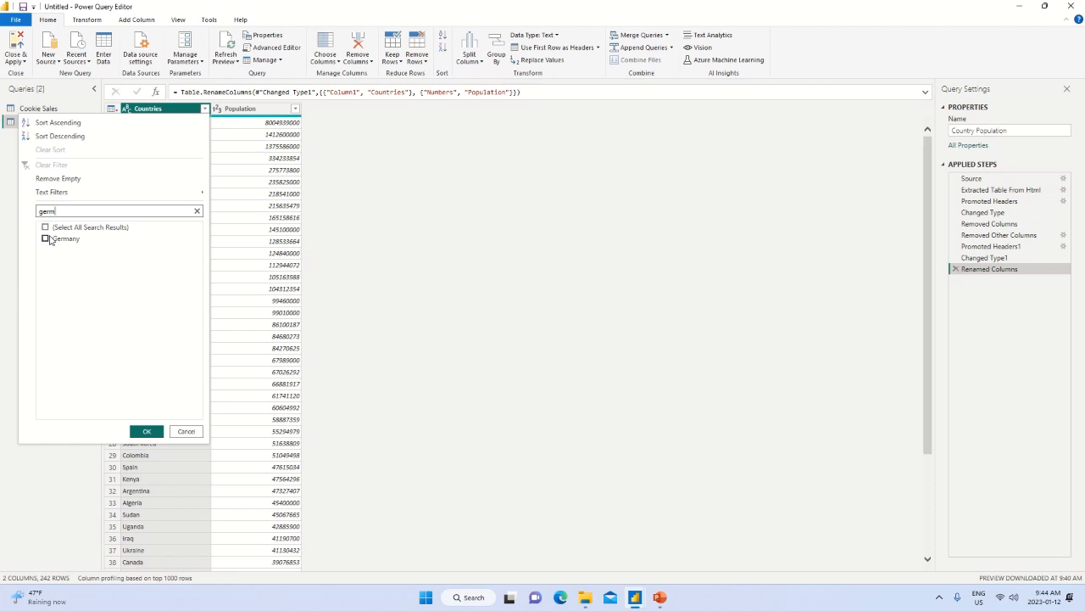
pyautogui.click(45, 240)
pyautogui.click(45, 240)
# Add Mexico and United States to the Countries column filter selection and apply the filter.
pyautogui.moveTo(70, 210); pyautogui.dragTo(20, 218)
pyautogui.write('mex')
pyautogui.click(45, 241)
pyautogui.click(45, 239)
pyautogui.moveTo(67, 216); pyautogui.dragTo(12, 220)
pyautogui.write('unite')
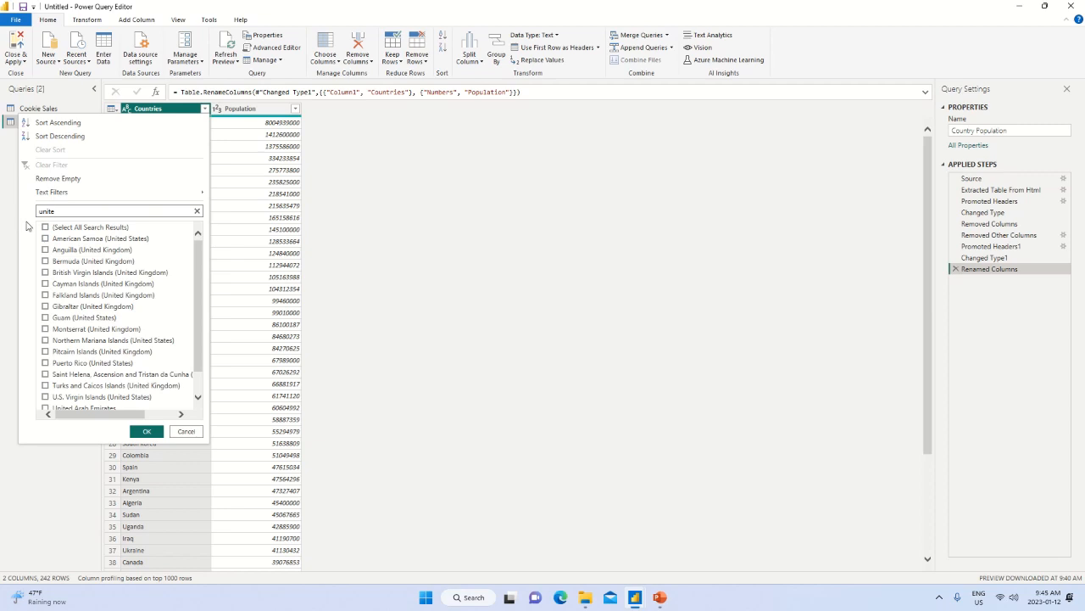
pyautogui.write('d st')
pyautogui.click(45, 295)
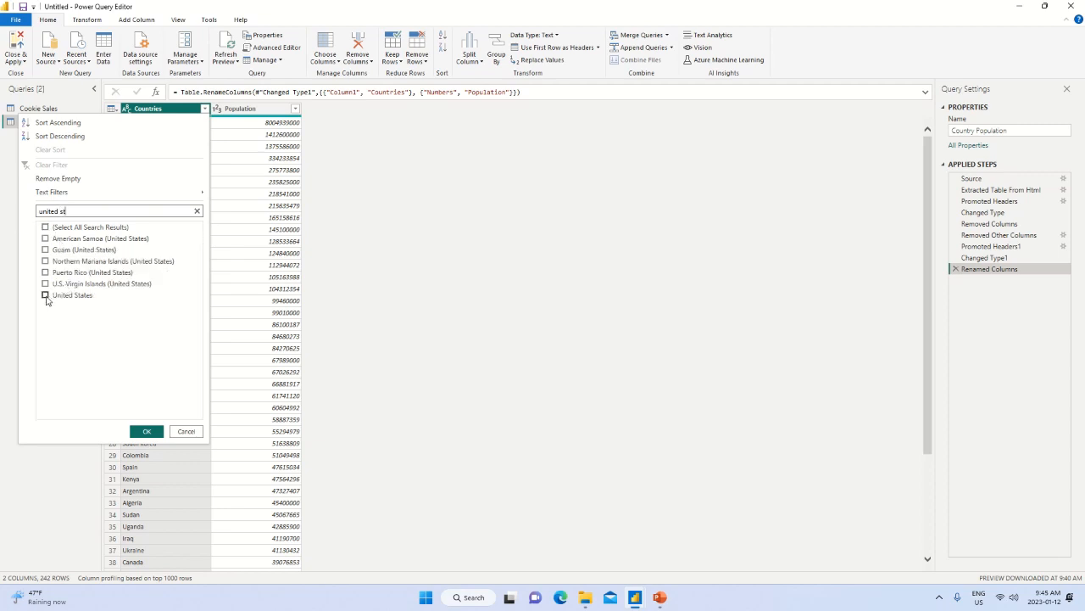
pyautogui.click(146, 432)
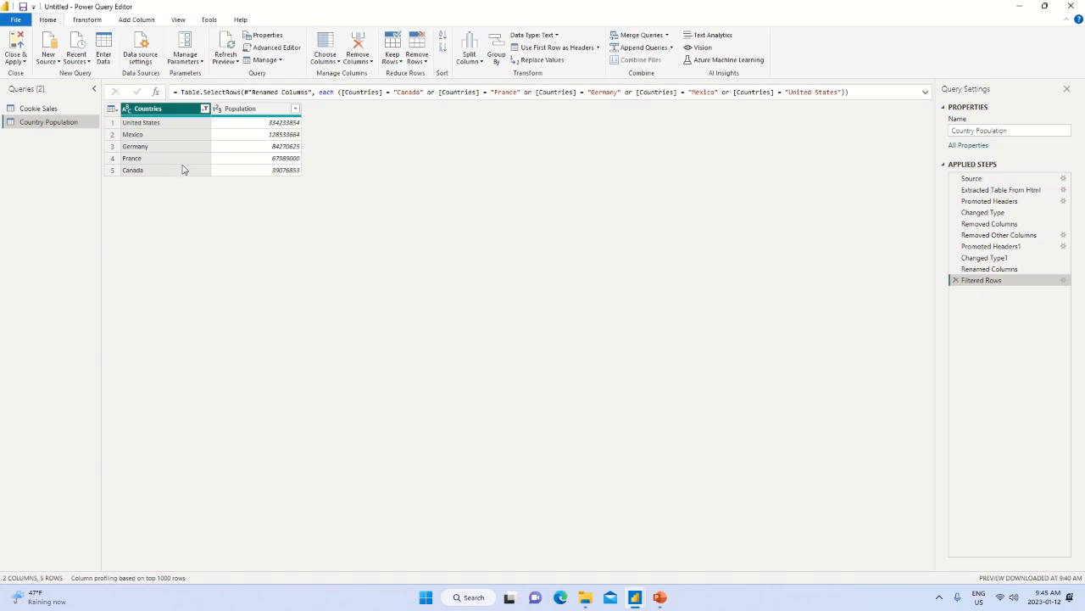
# Try to close the query editor and apply the changes, and reopen the Country Population query for checking.
pyautogui.click(13, 53)
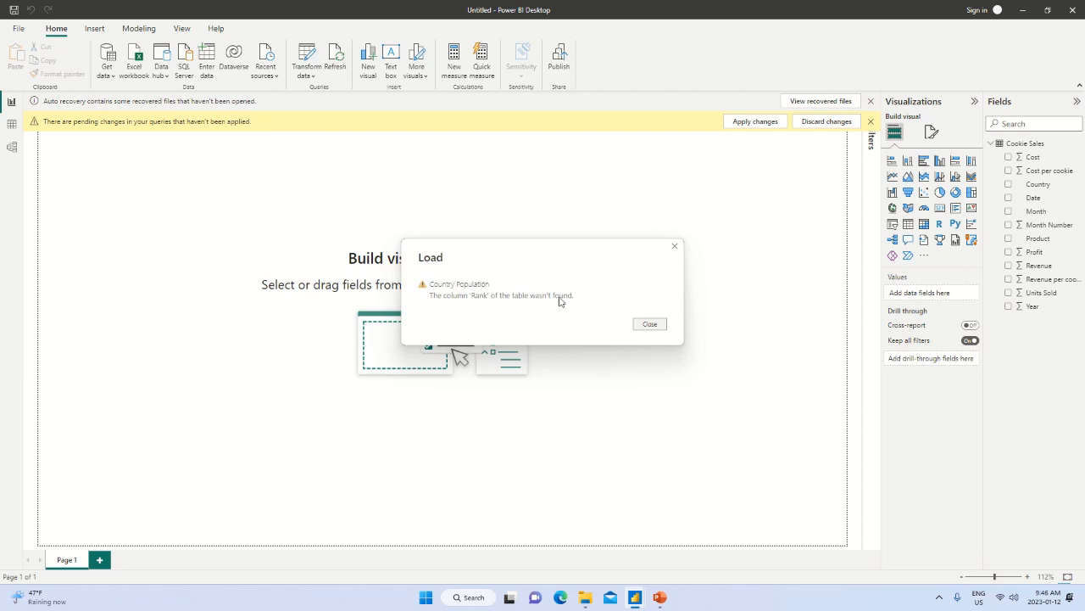
pyautogui.click(650, 325)
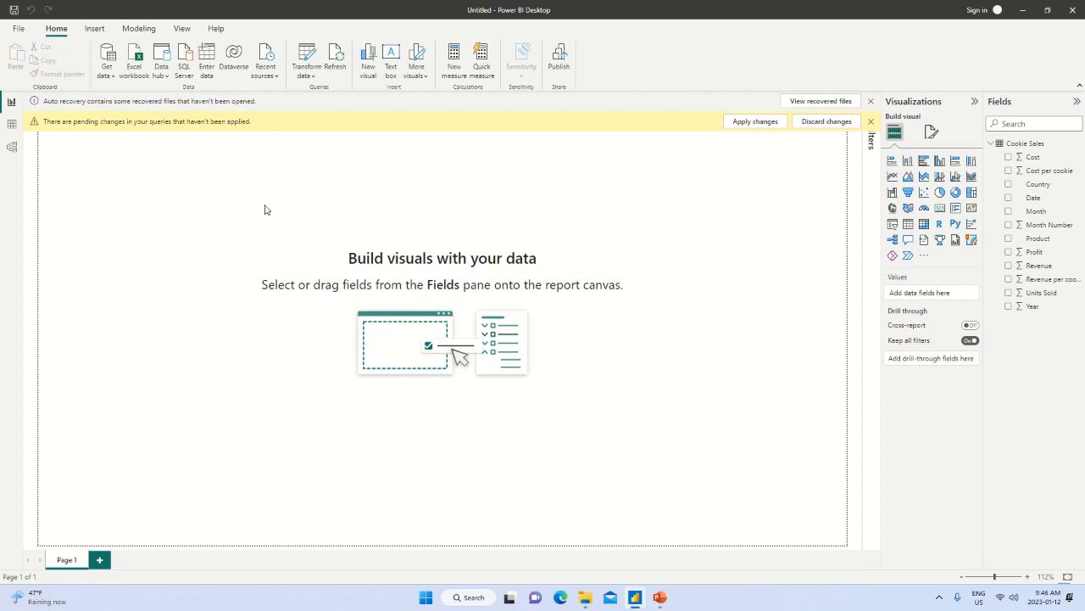
pyautogui.click(307, 75)
pyautogui.click(325, 96)
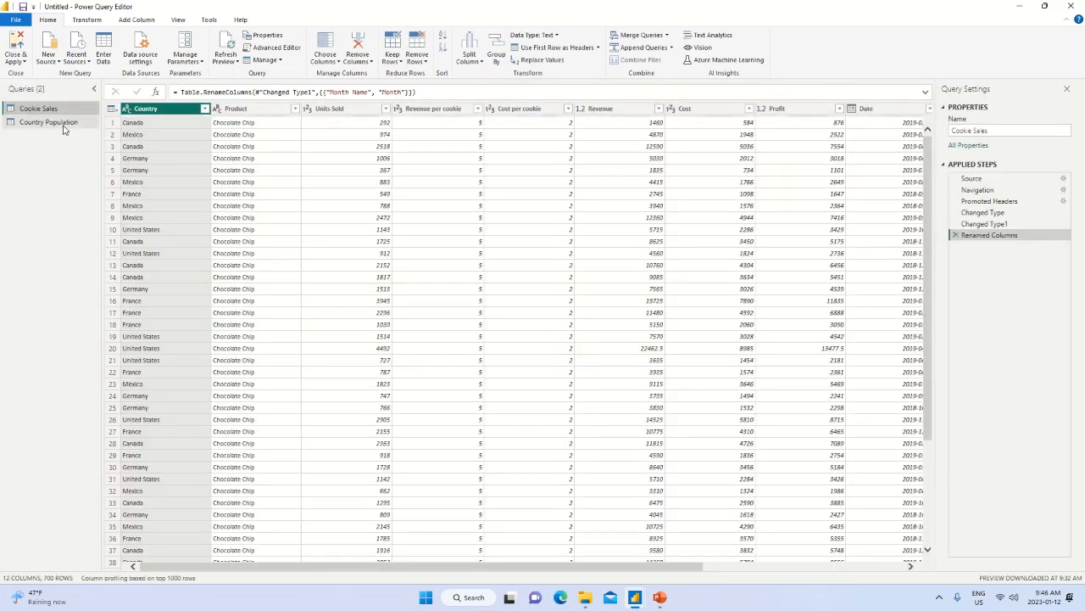
pyautogui.click(63, 126)
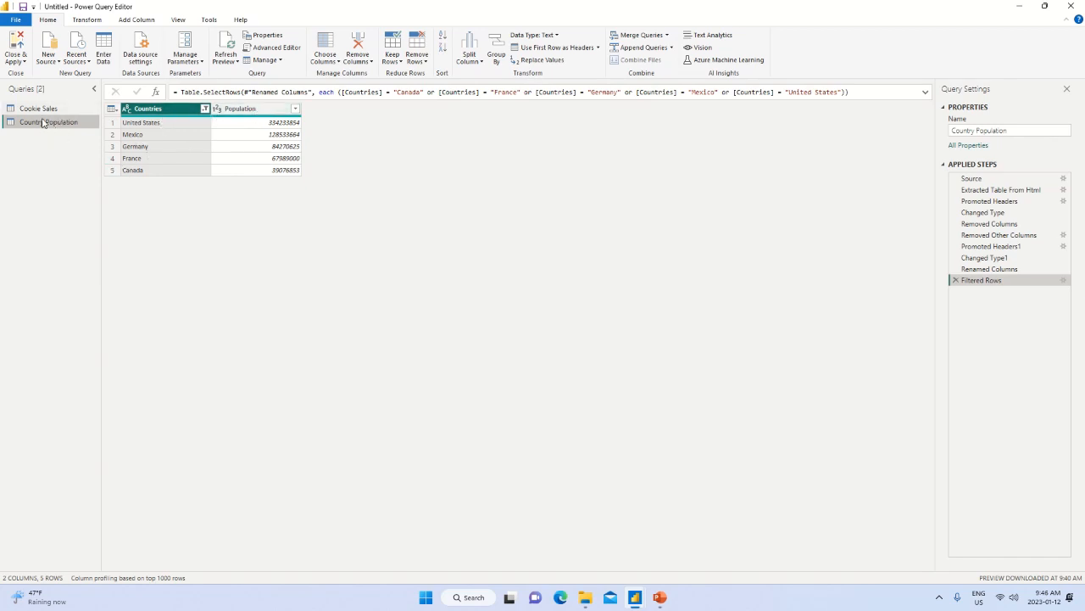
pyautogui.click(60, 61)
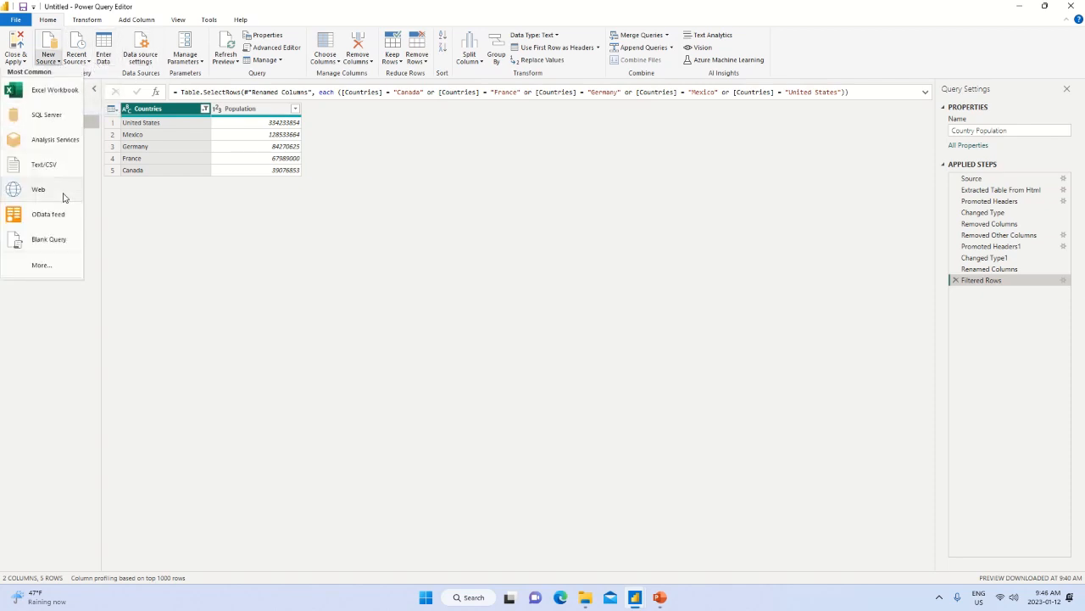
pyautogui.click(208, 250)
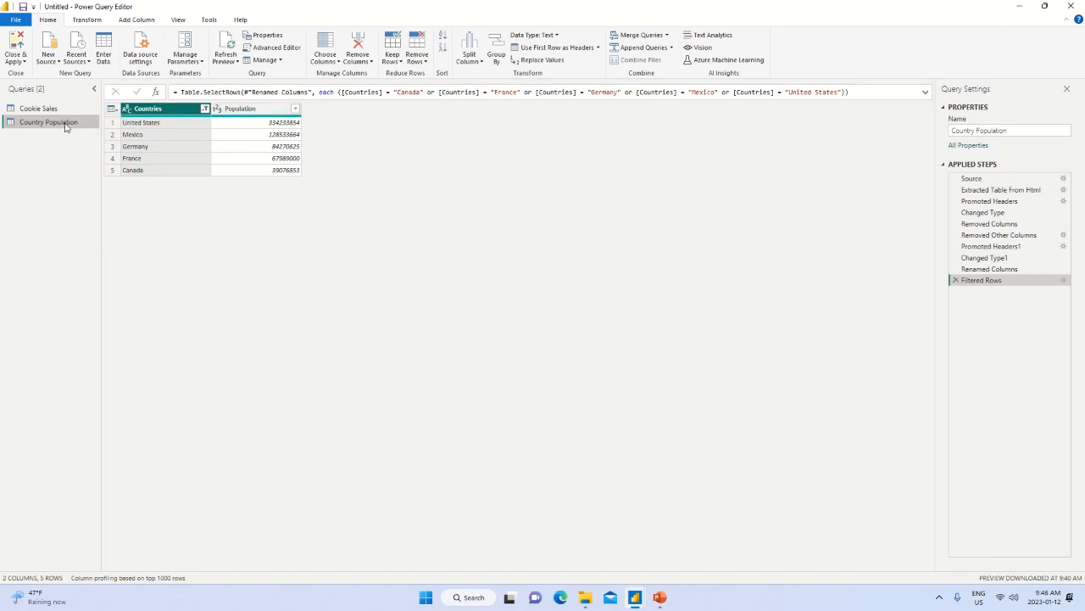
# Close the query editor applying the pending changes, and collapse the Cookie Sales table's field list.
pyautogui.click(22, 57)
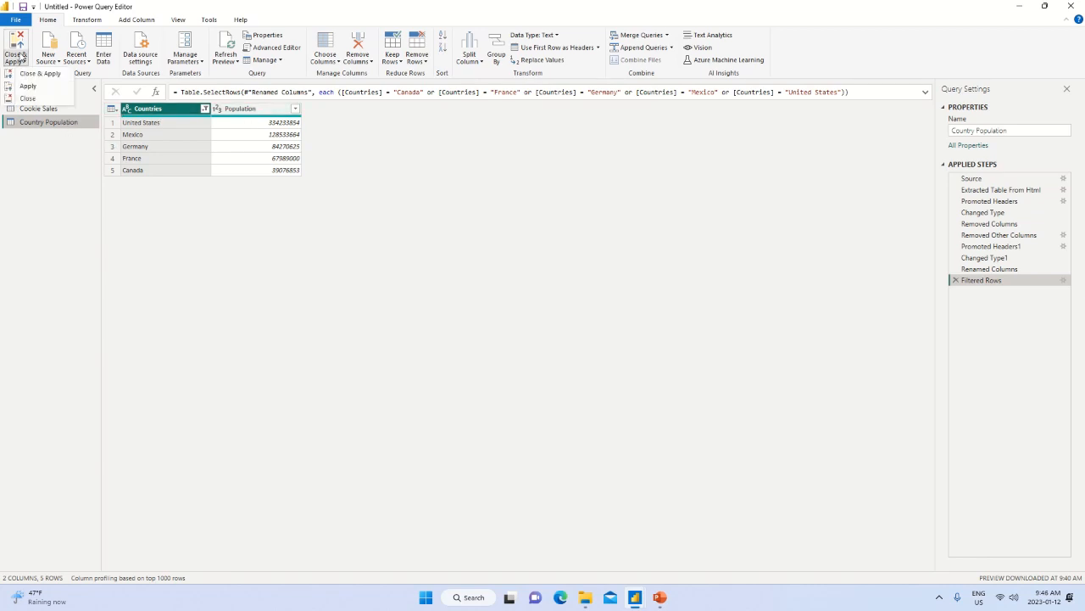
pyautogui.click(38, 75)
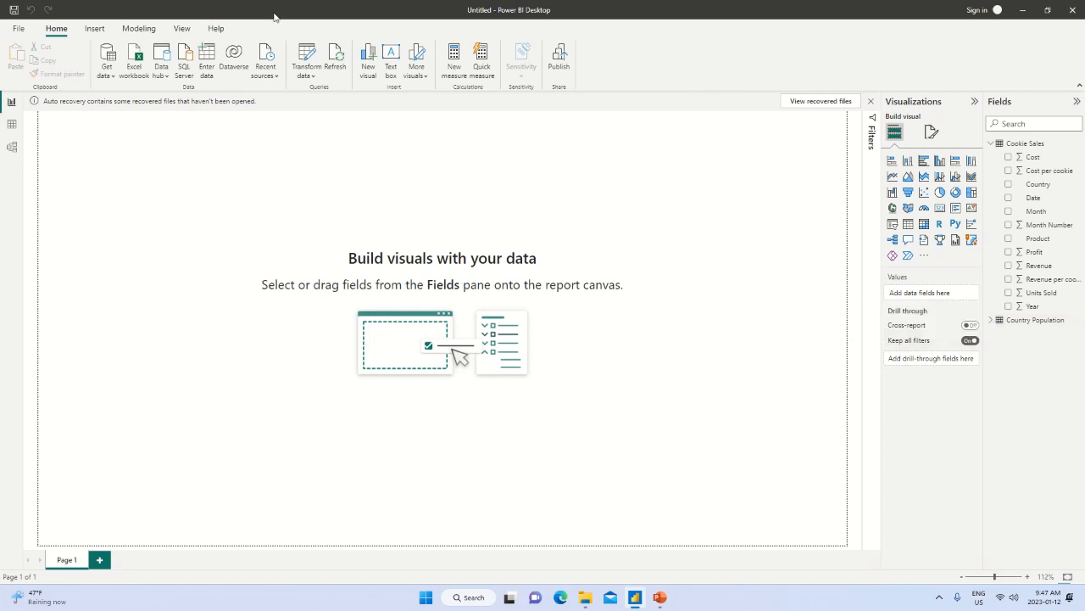
pyautogui.click(991, 144)
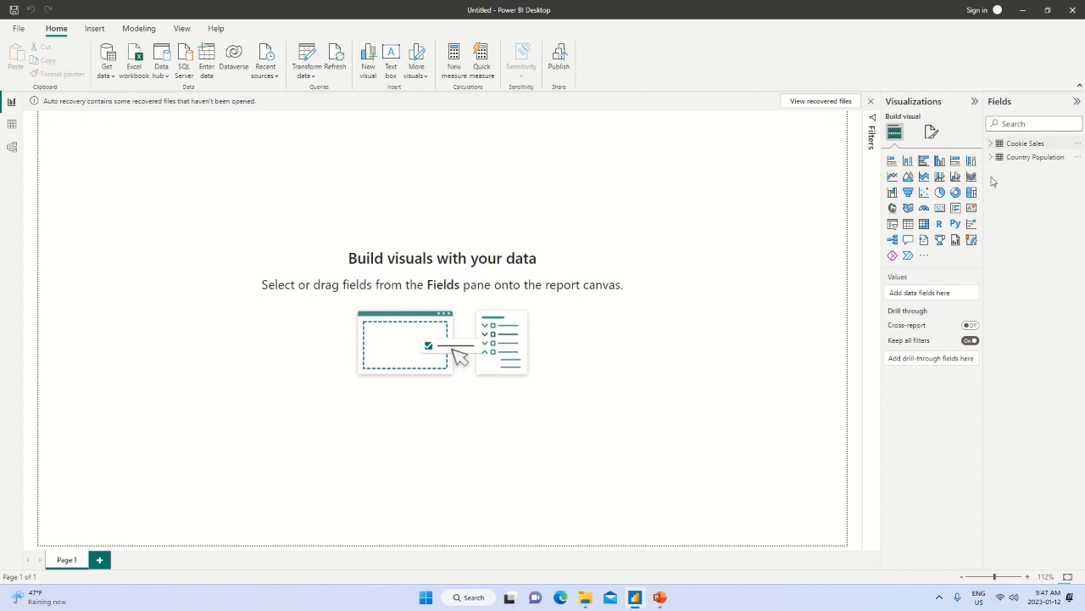
# Review the Country Population and Cookie Sales tables in the data view, inspect the model view, and return to the report view.
pyautogui.click(1024, 159)
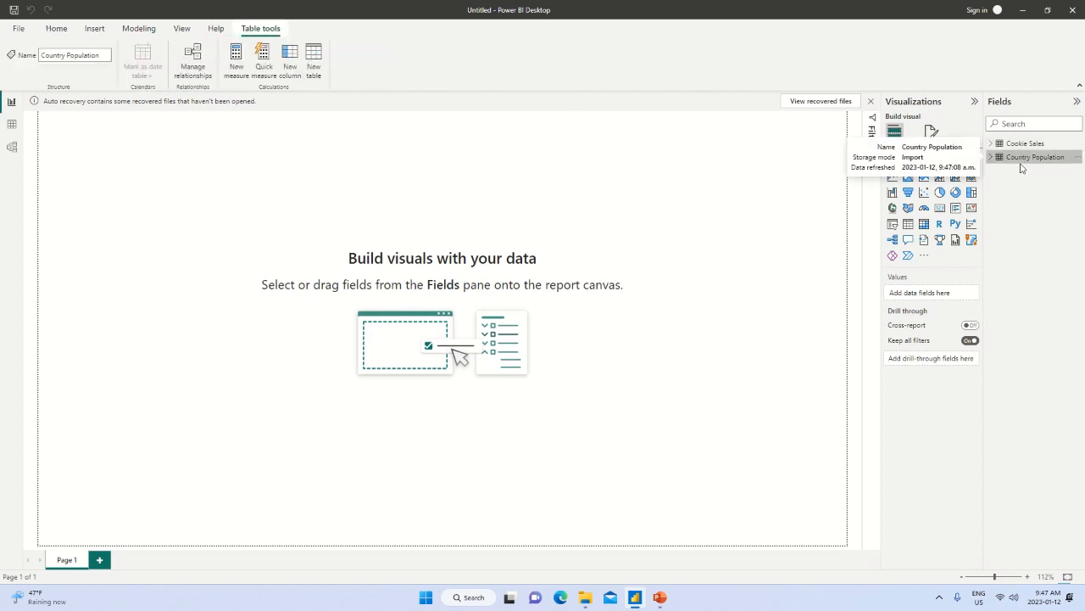
pyautogui.click(12, 123)
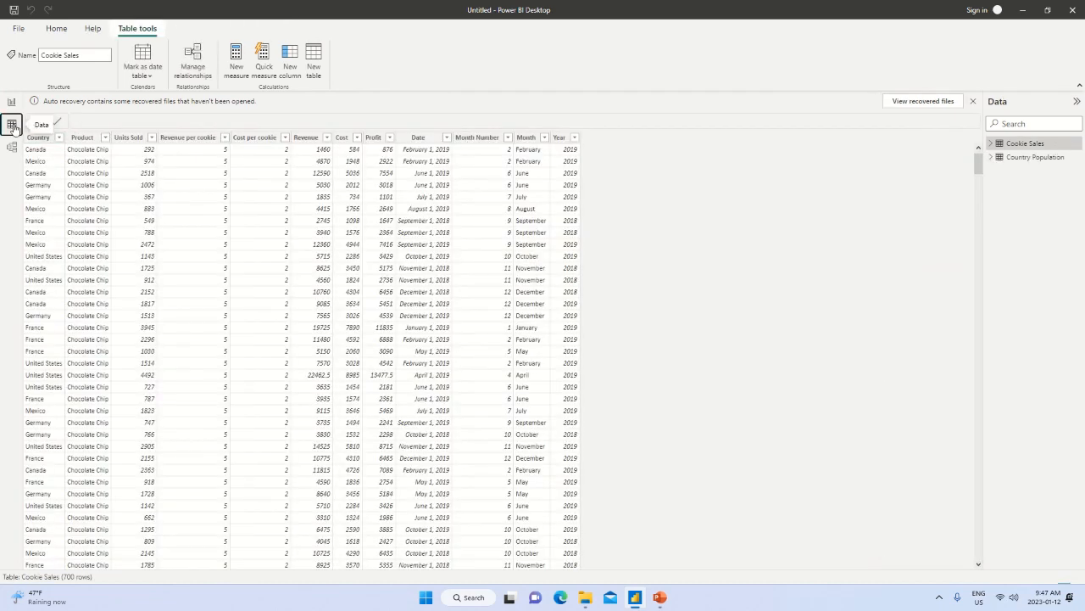
pyautogui.click(1028, 158)
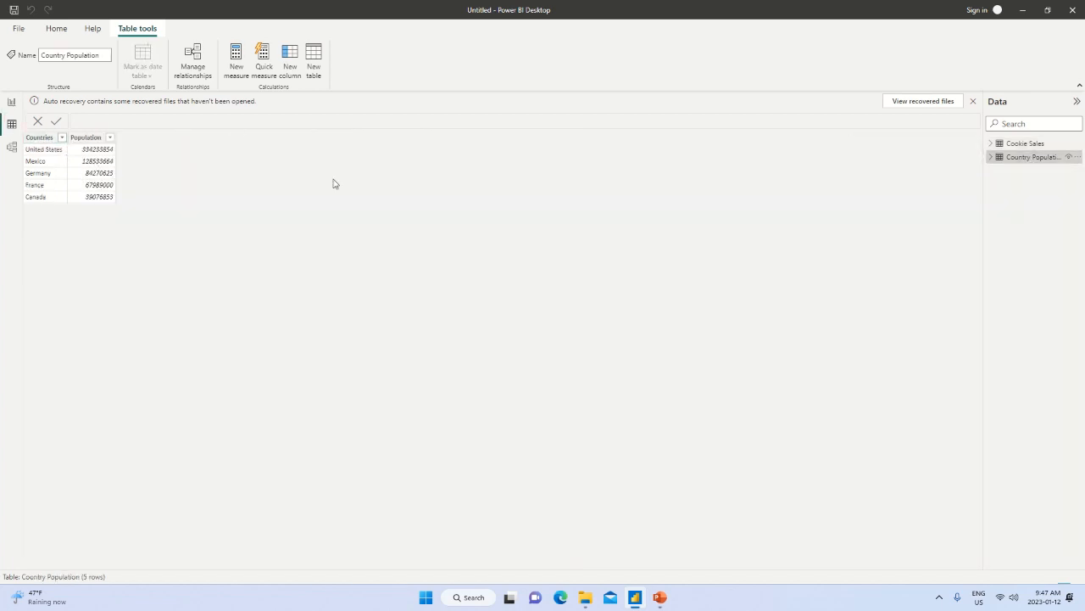
pyautogui.click(1027, 144)
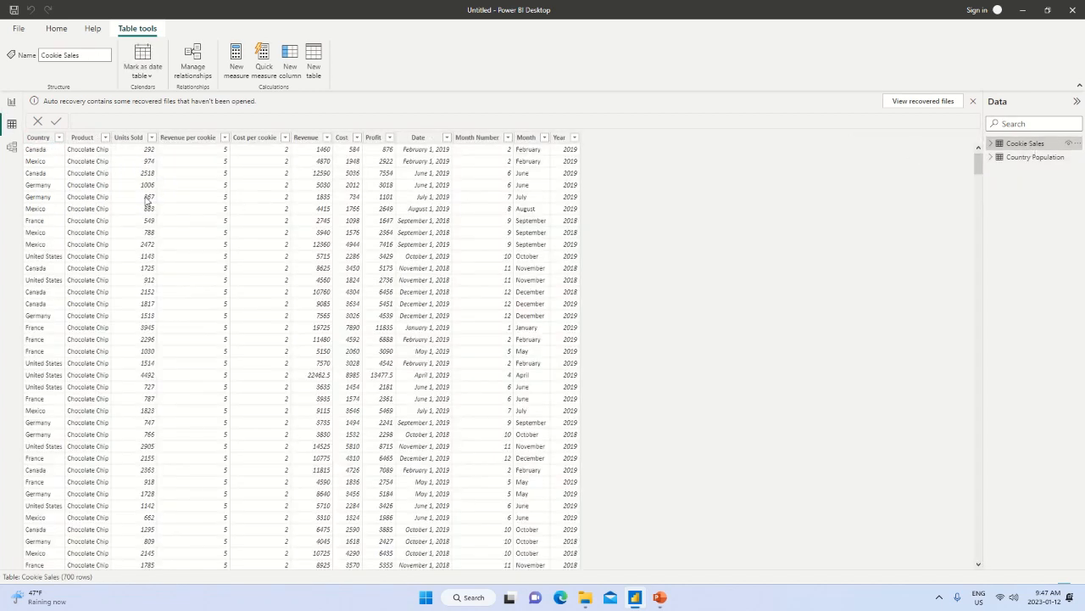
pyautogui.click(12, 149)
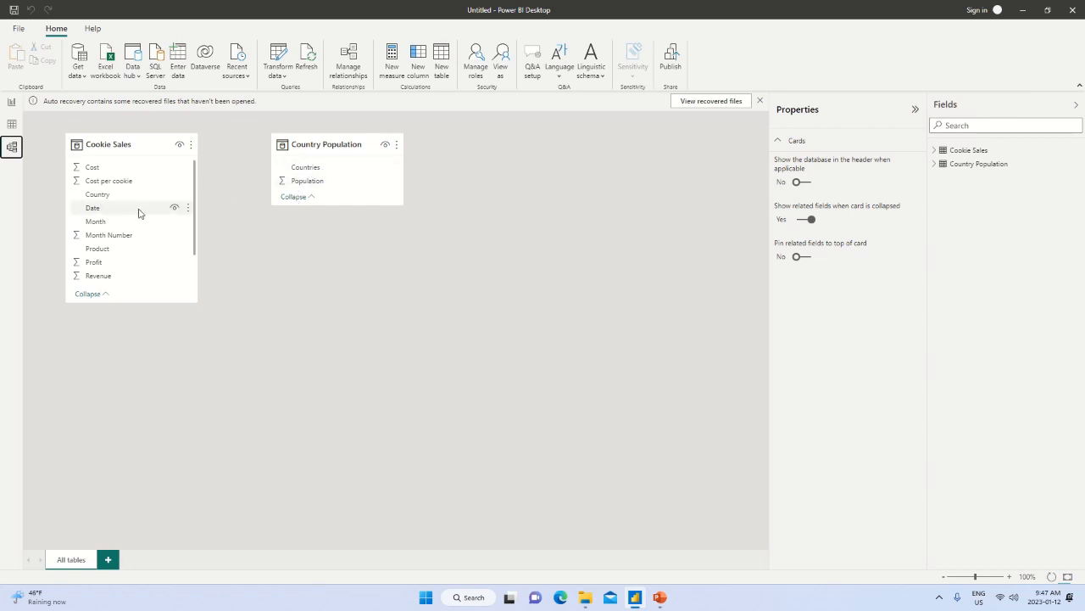
pyautogui.click(12, 103)
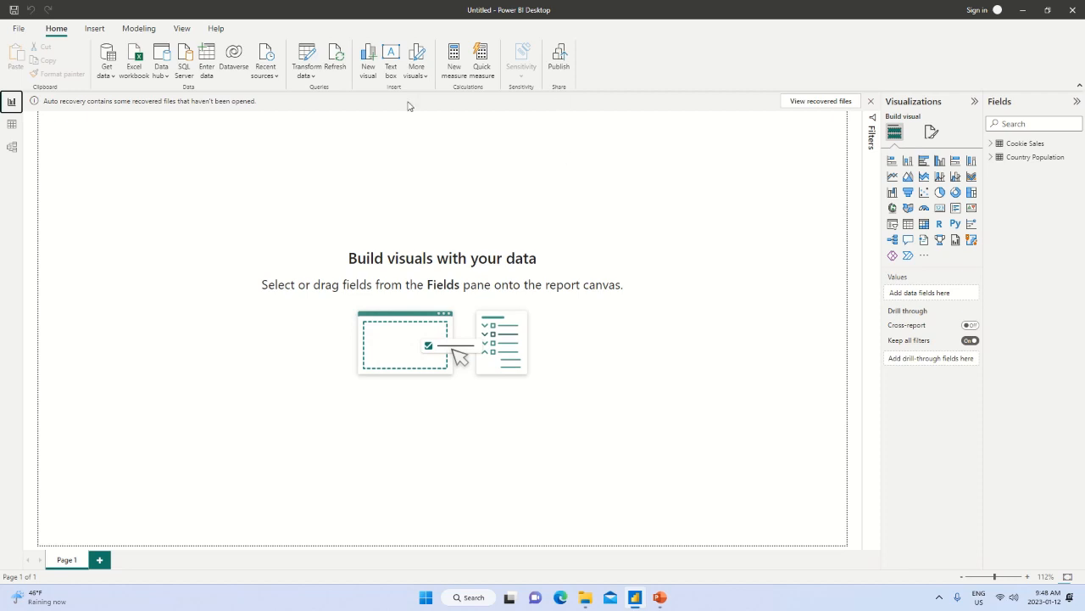
# Reopen the Power Query Editor and compare the contents of the Country Population and Cookie Sales queries.
pyautogui.click(307, 61)
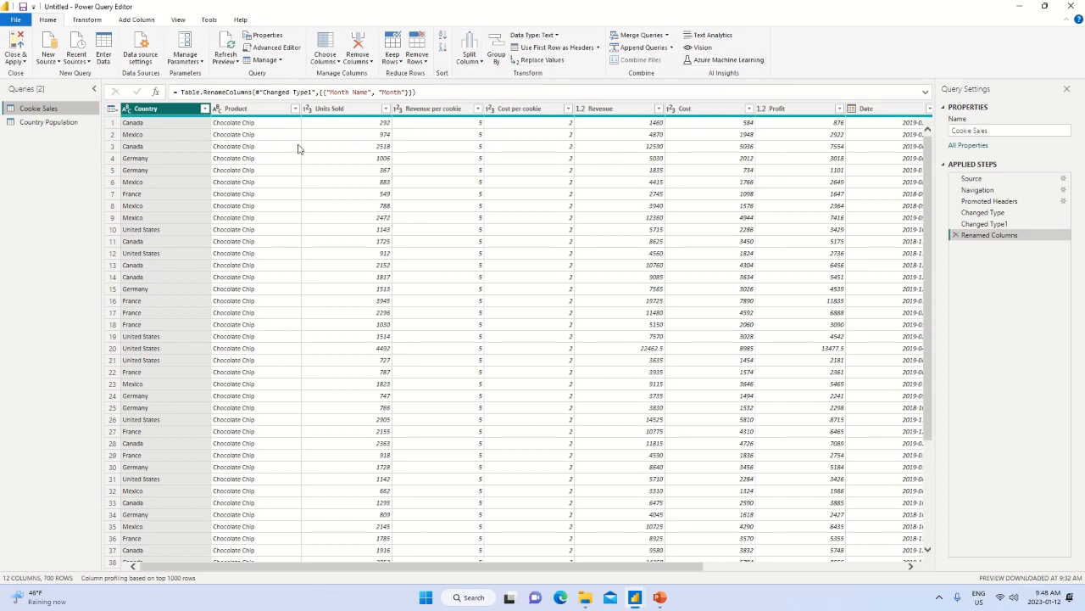
pyautogui.click(52, 122)
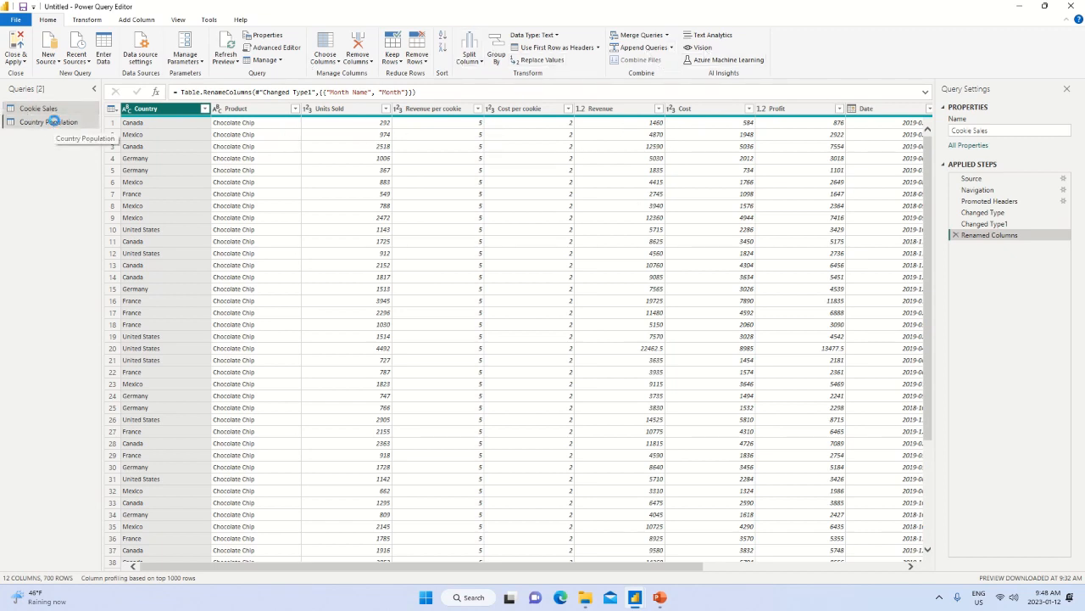
pyautogui.click(56, 111)
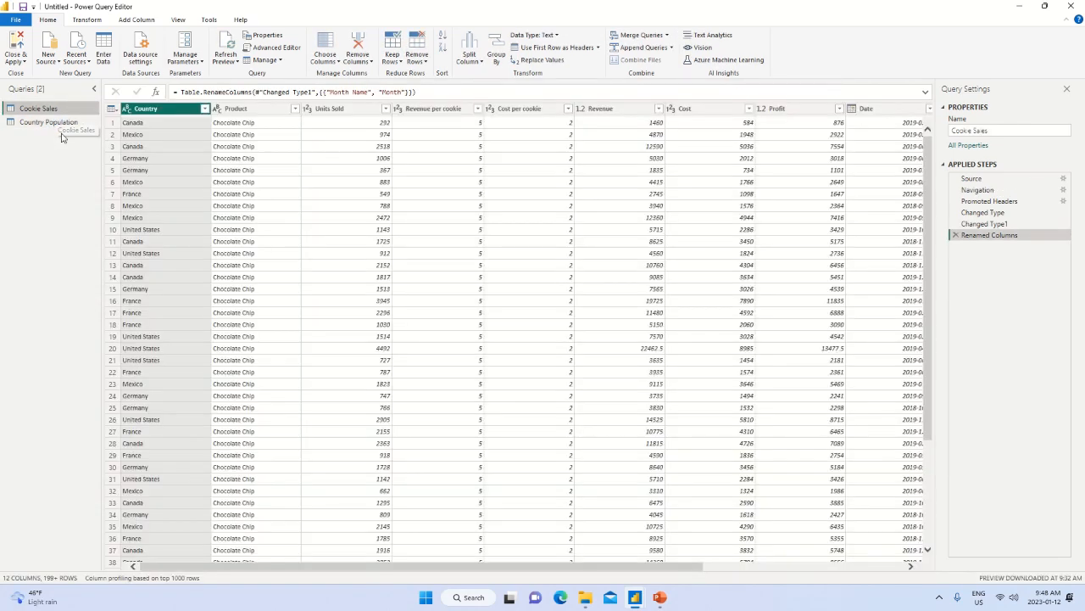
pyautogui.click(54, 123)
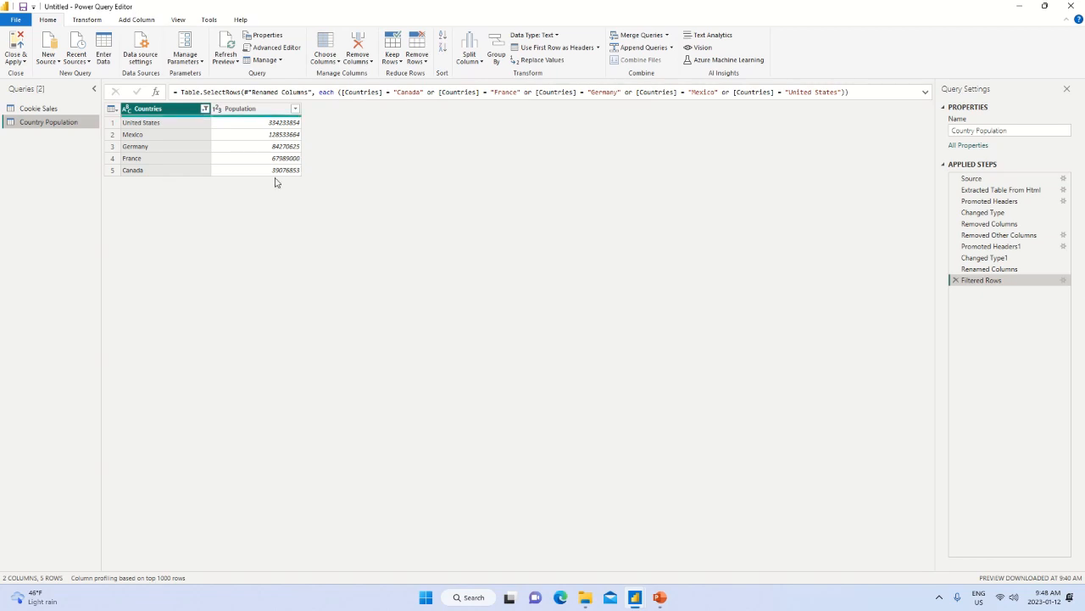
pyautogui.click(46, 109)
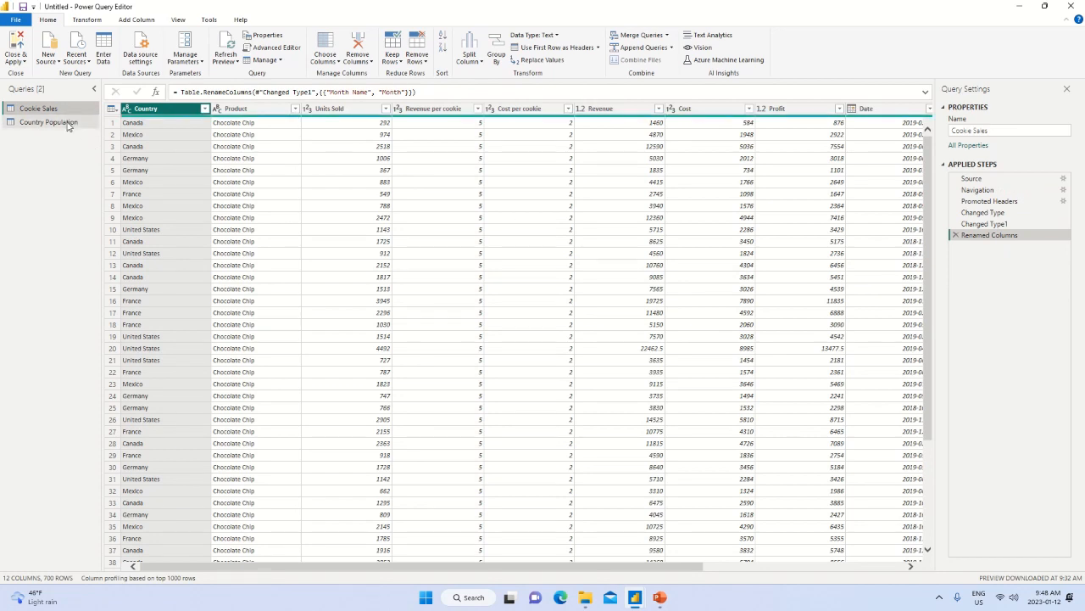
pyautogui.click(71, 126)
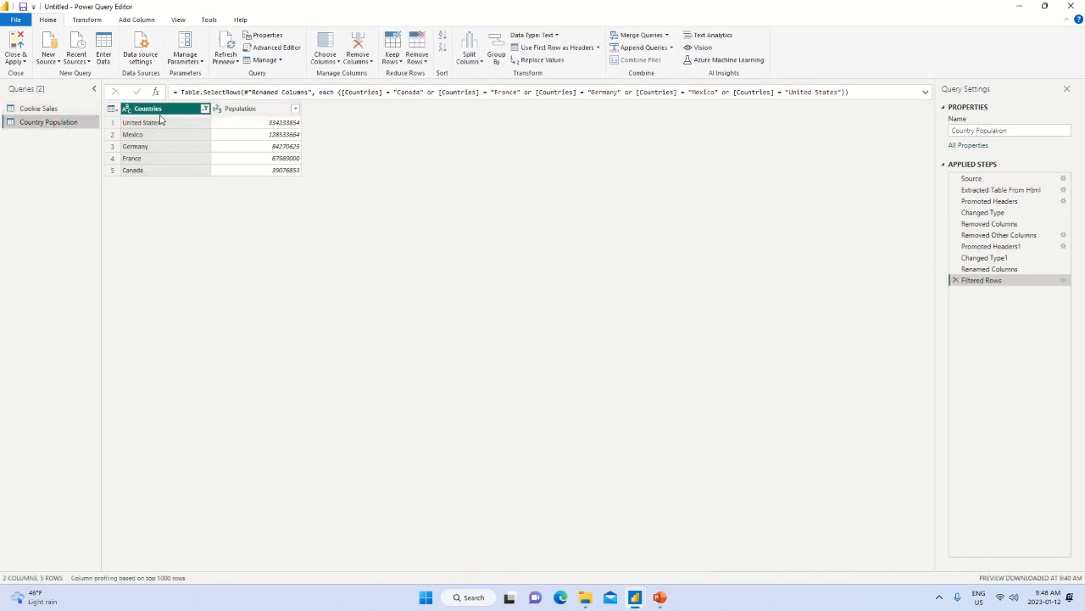
pyautogui.click(47, 108)
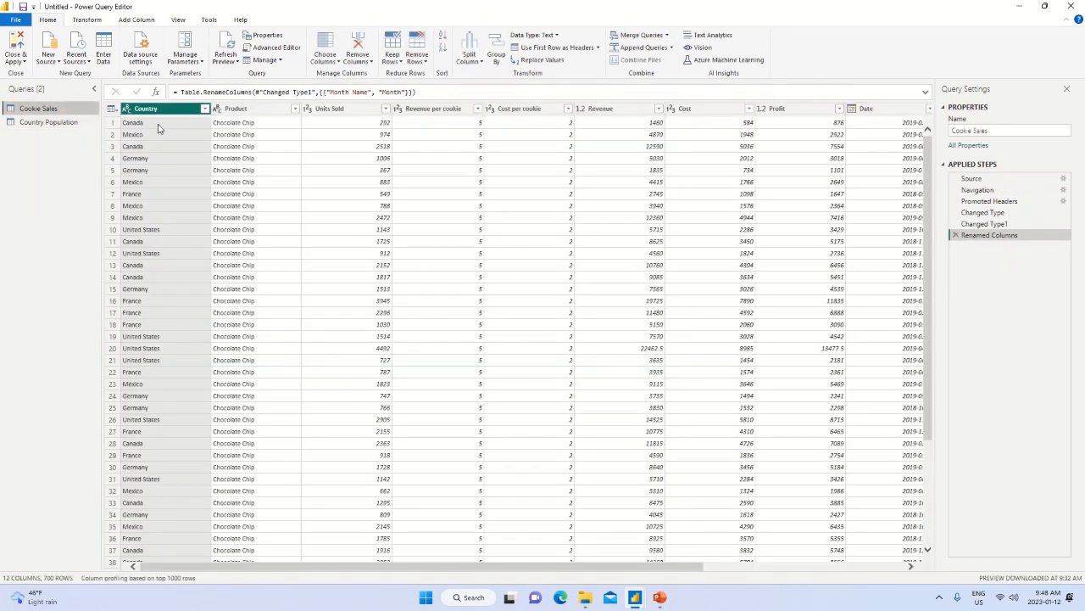
# Set up a merge of the Cookie Sales query with Country Population, matching the Country column to the Countries column.
pyautogui.click(68, 122)
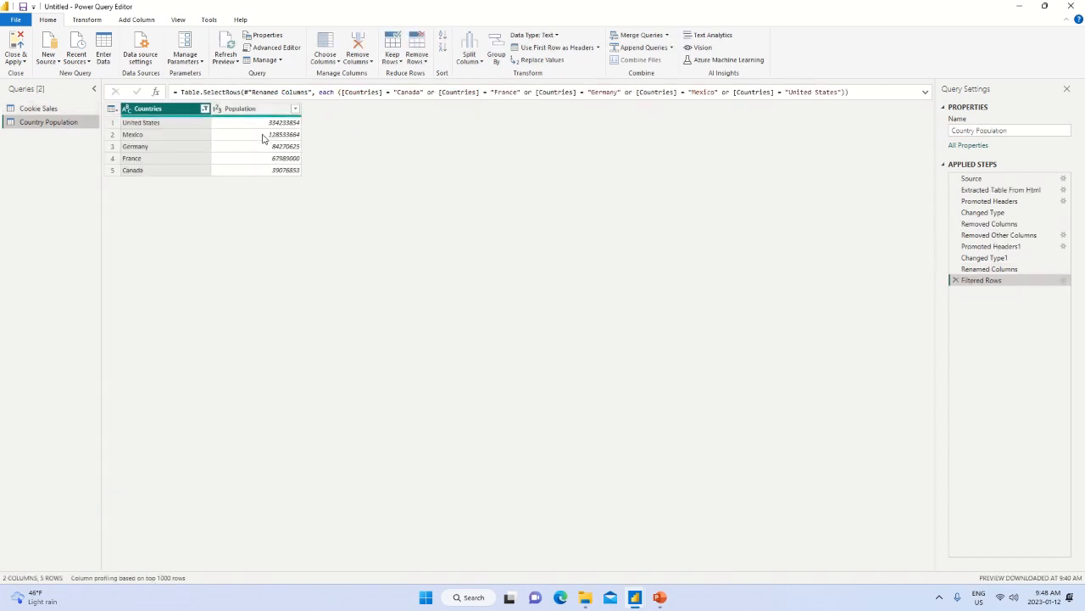
pyautogui.click(40, 111)
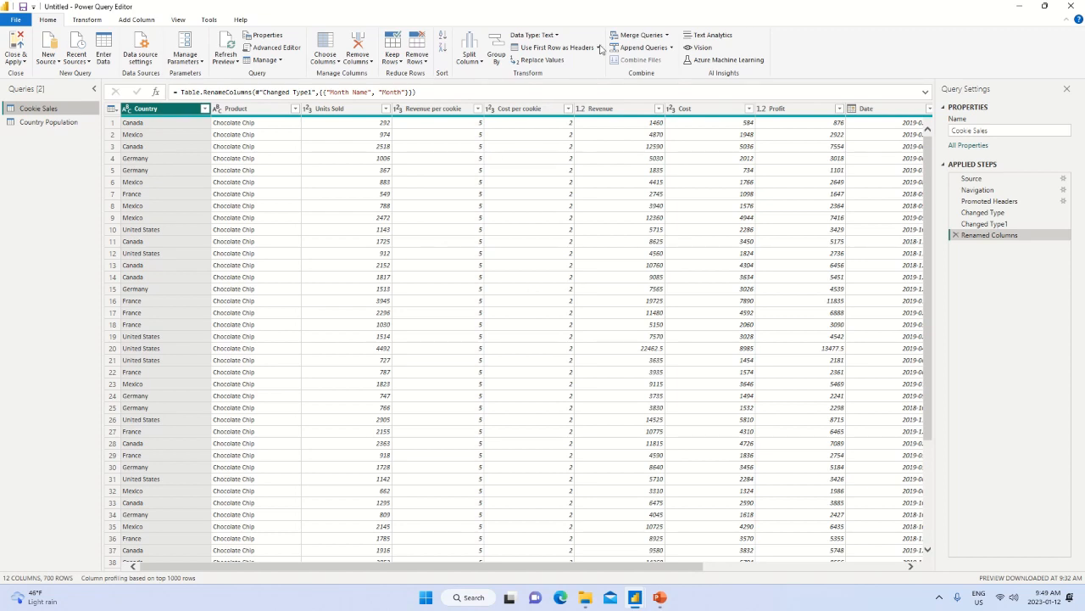
pyautogui.click(669, 37)
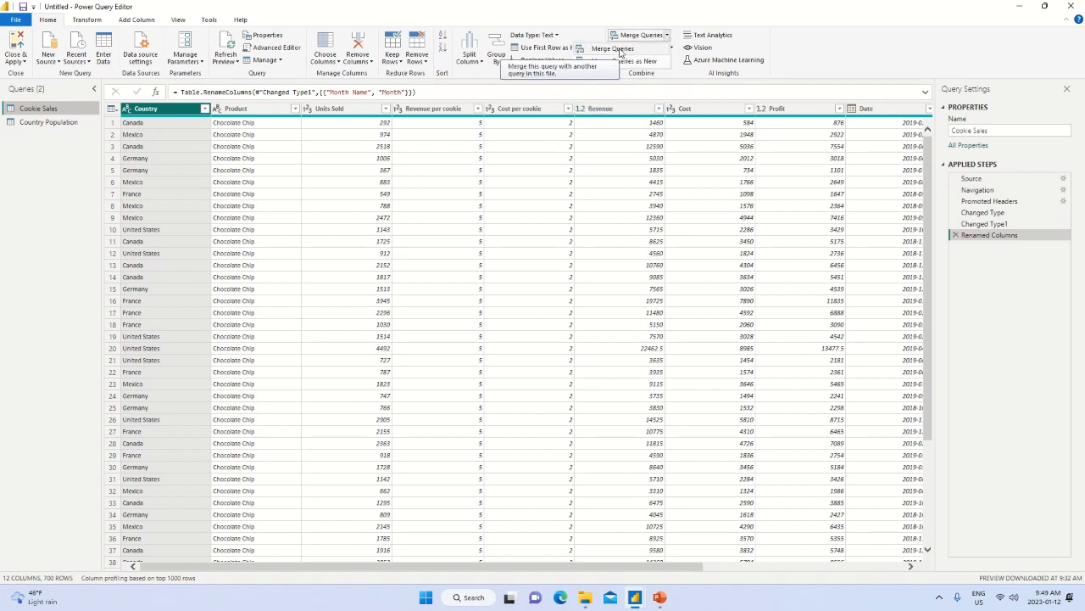
pyautogui.click(614, 49)
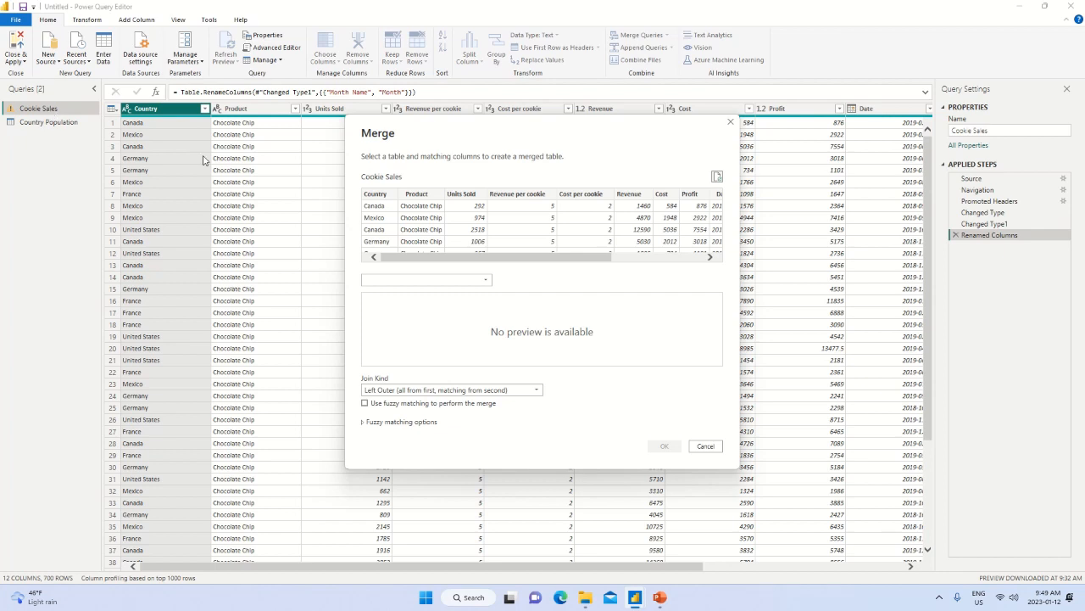
pyautogui.click(426, 280)
pyautogui.click(421, 302)
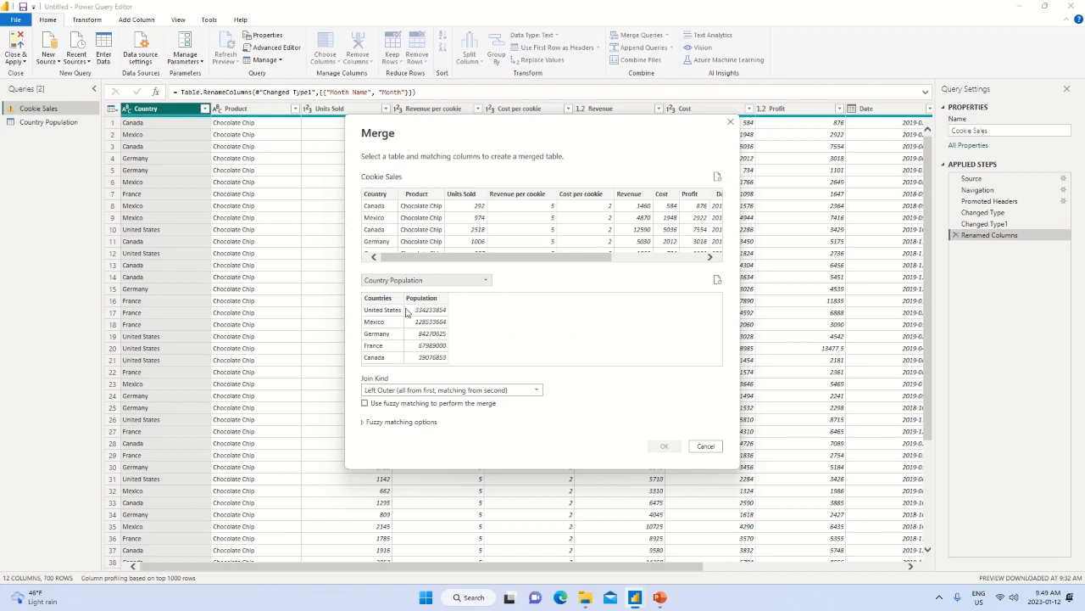
pyautogui.click(377, 194)
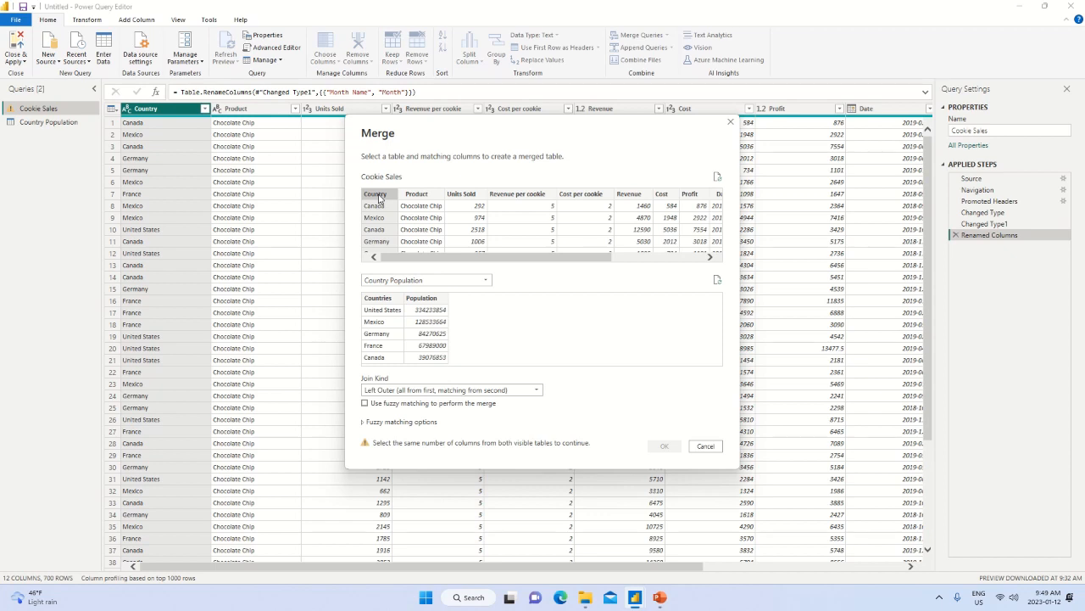
pyautogui.click(386, 303)
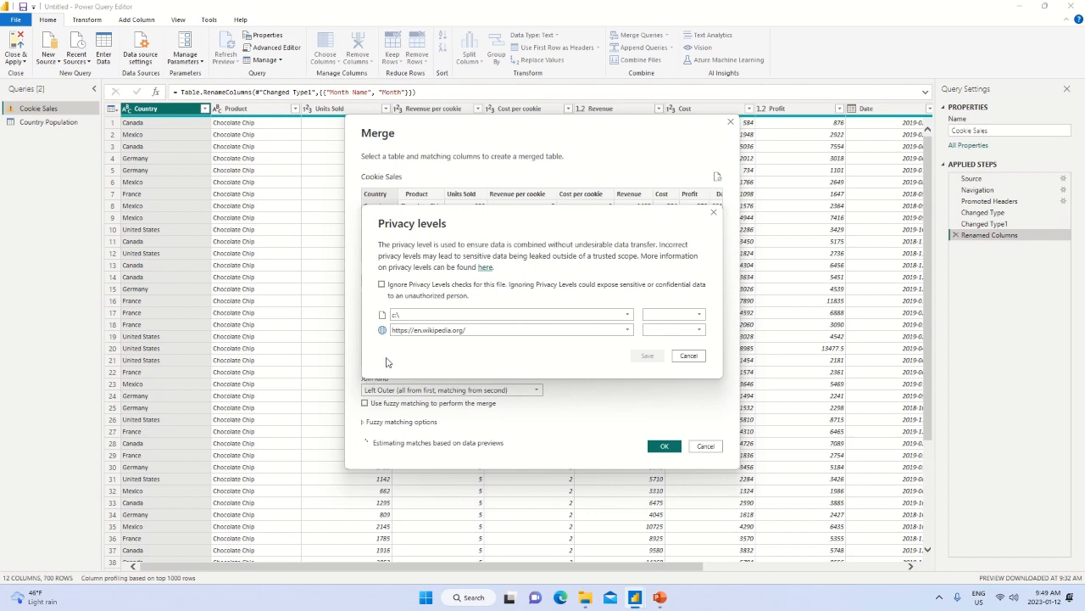
# Ignore privacy level checks for this file and complete the merge with a left outer join.
pyautogui.click(382, 286)
pyautogui.click(647, 356)
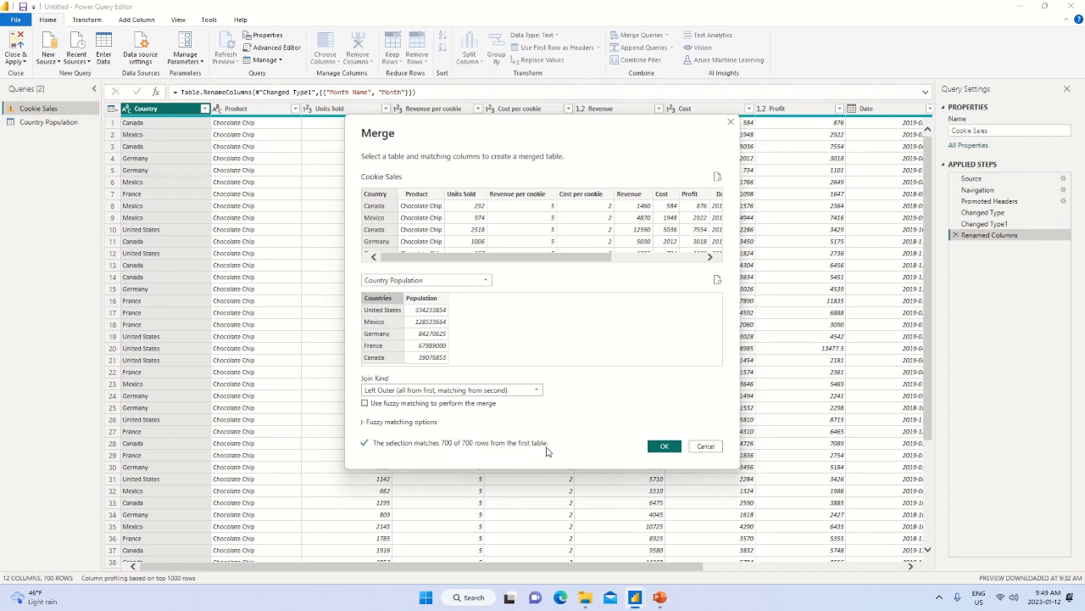
pyautogui.click(665, 447)
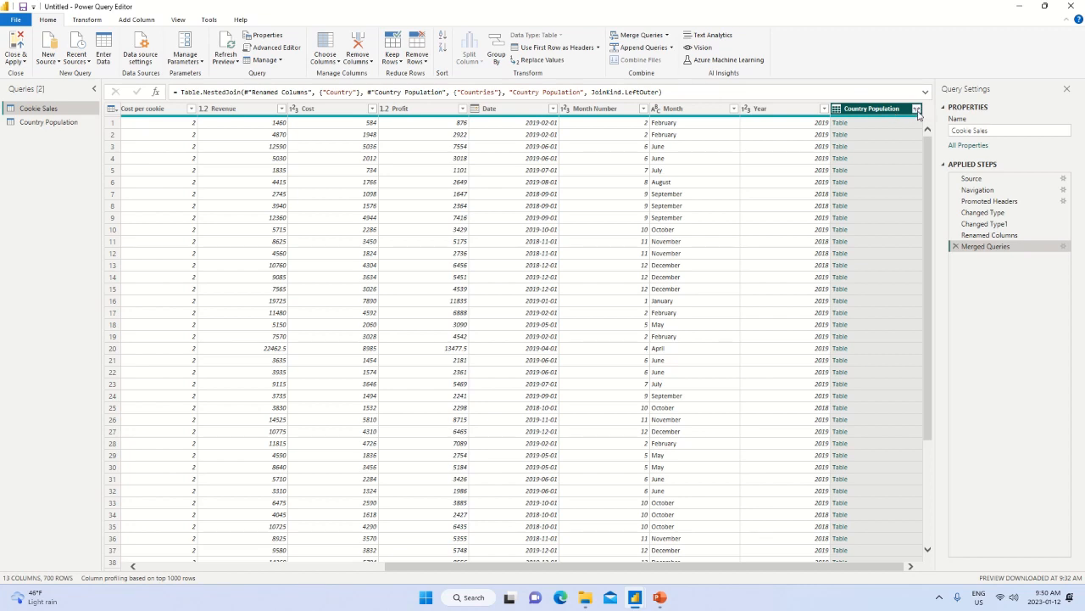
# Expand the merged Country Population column to include only Population, keeping the original column name as prefix.
pyautogui.click(917, 110)
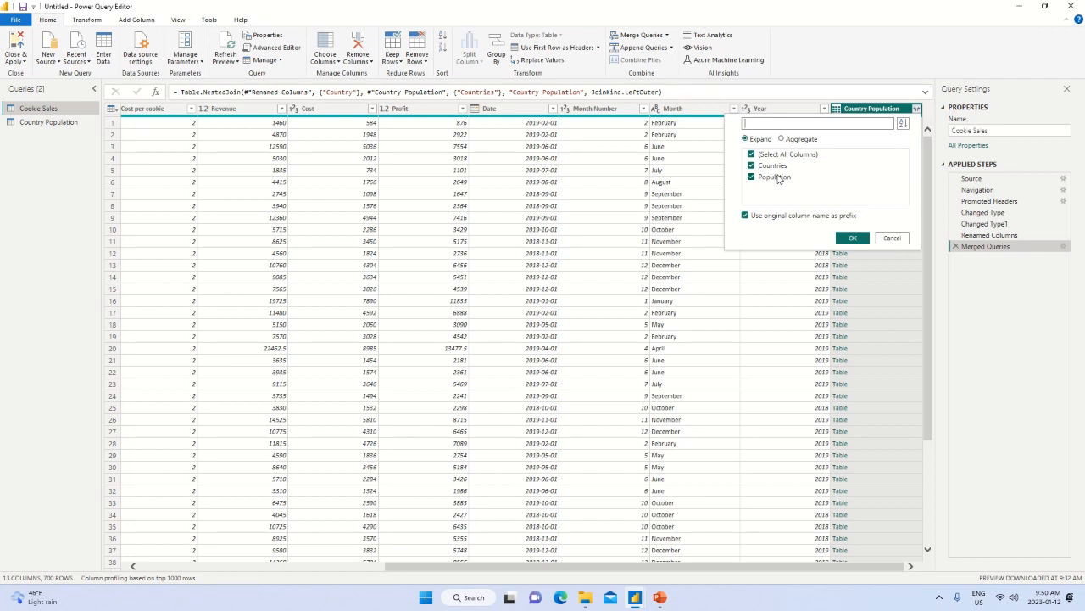
pyautogui.click(751, 154)
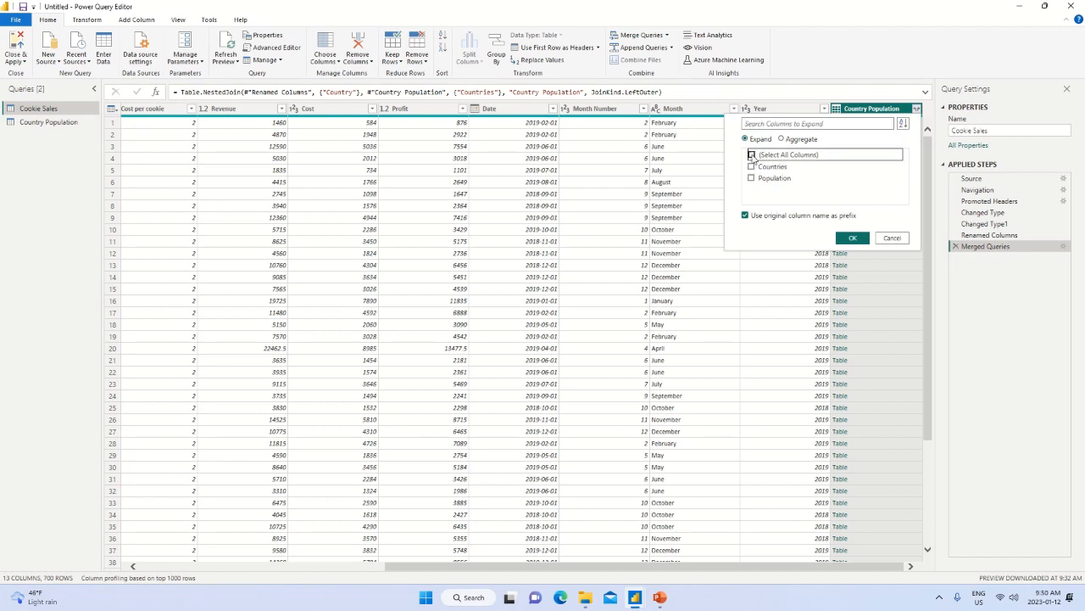
pyautogui.click(751, 178)
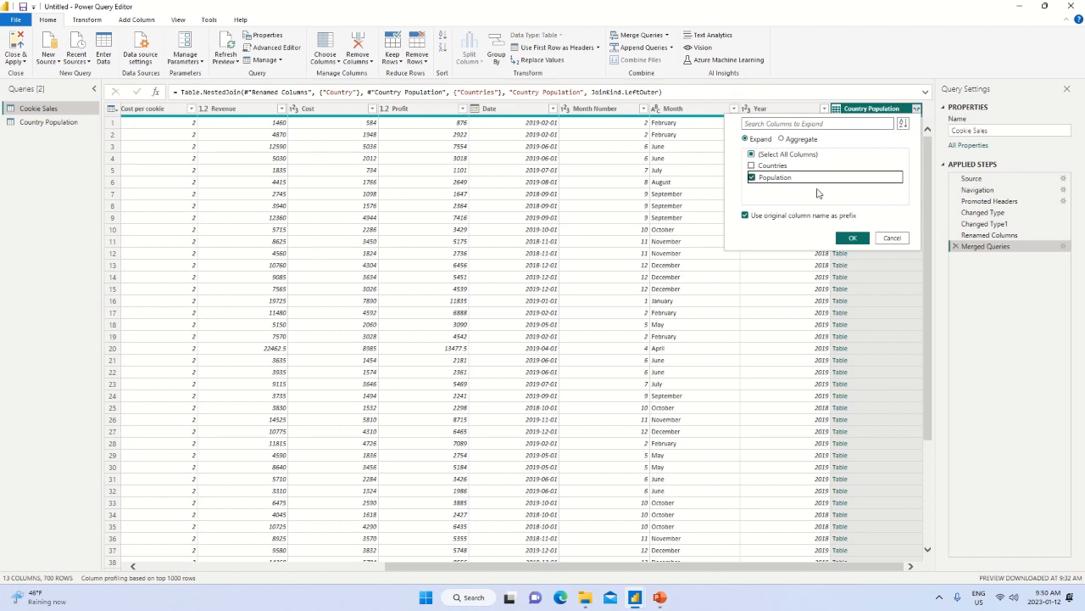
pyautogui.click(855, 240)
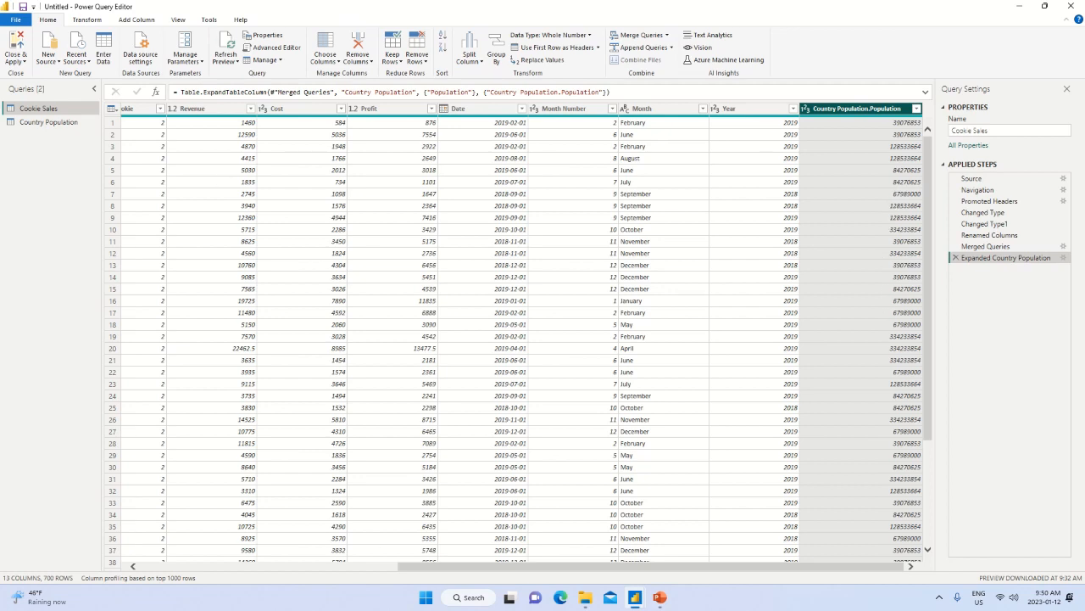
# Compare the expanded population values with the countries in the Cookie Sales rows.
pyautogui.moveTo(642, 566); pyautogui.dragTo(326, 527)
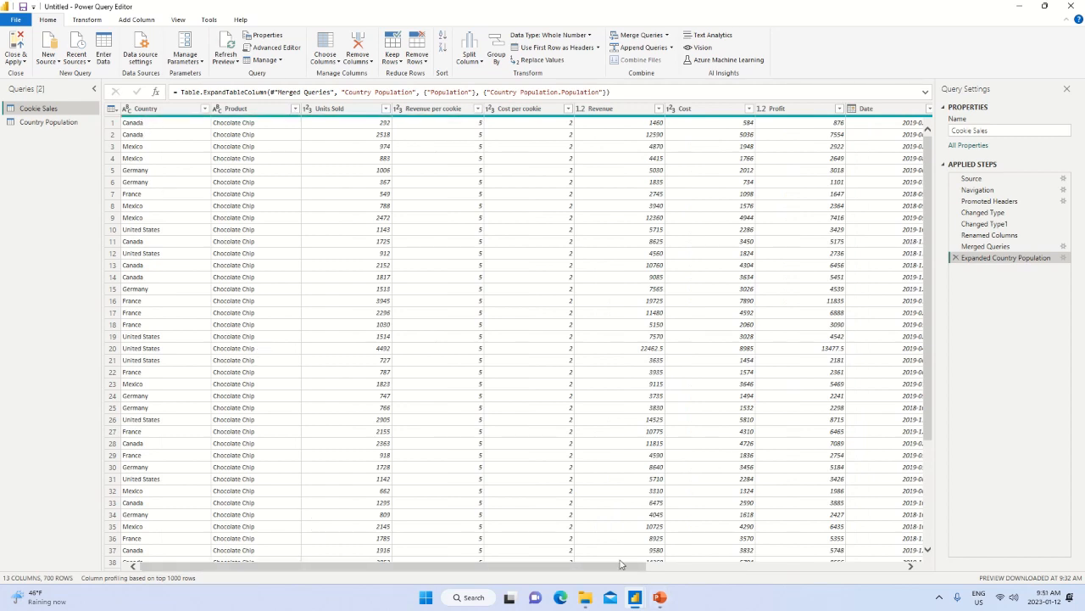
pyautogui.moveTo(649, 573); pyautogui.dragTo(944, 584)
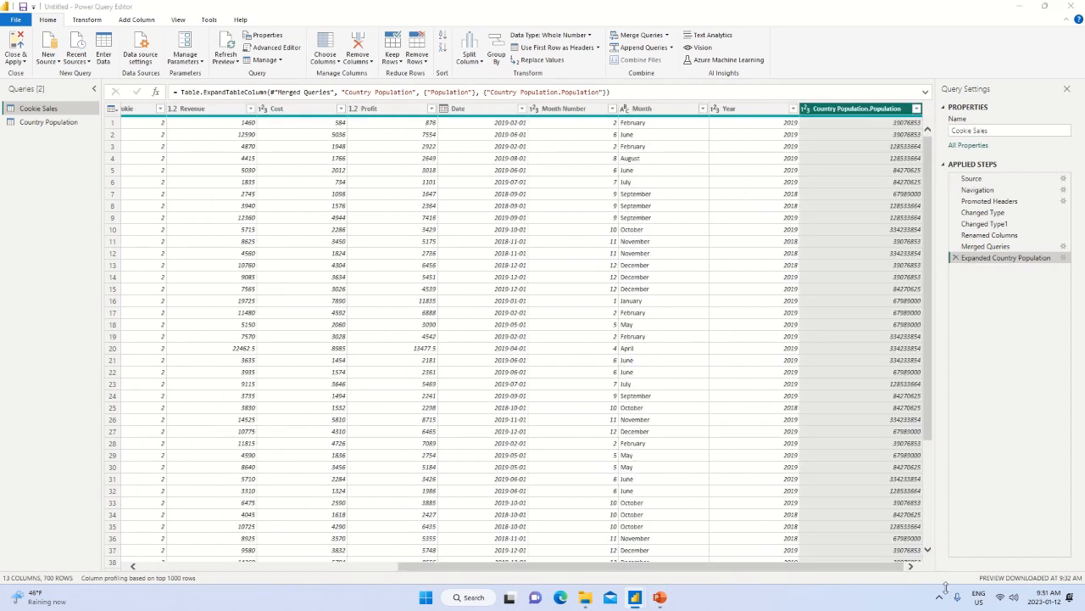
pyautogui.click(895, 126)
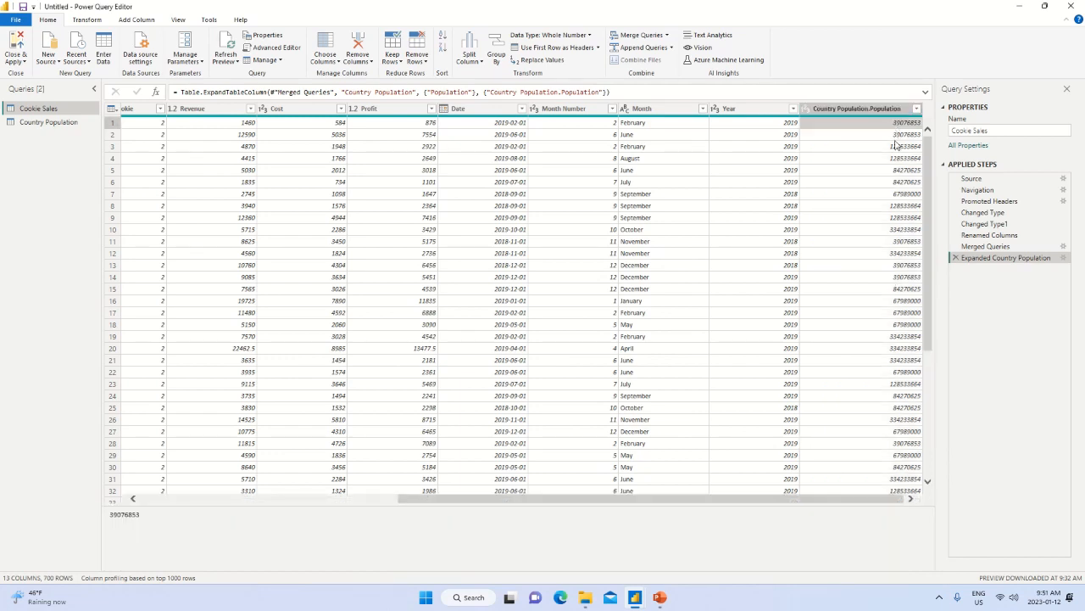
pyautogui.click(899, 140)
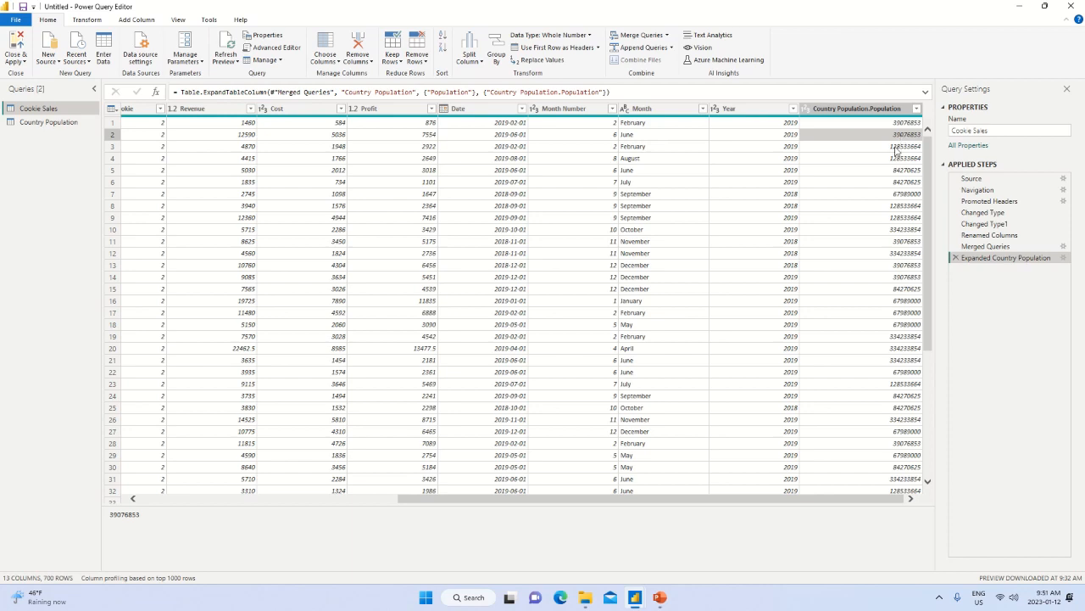
pyautogui.moveTo(785, 499); pyautogui.dragTo(395, 503)
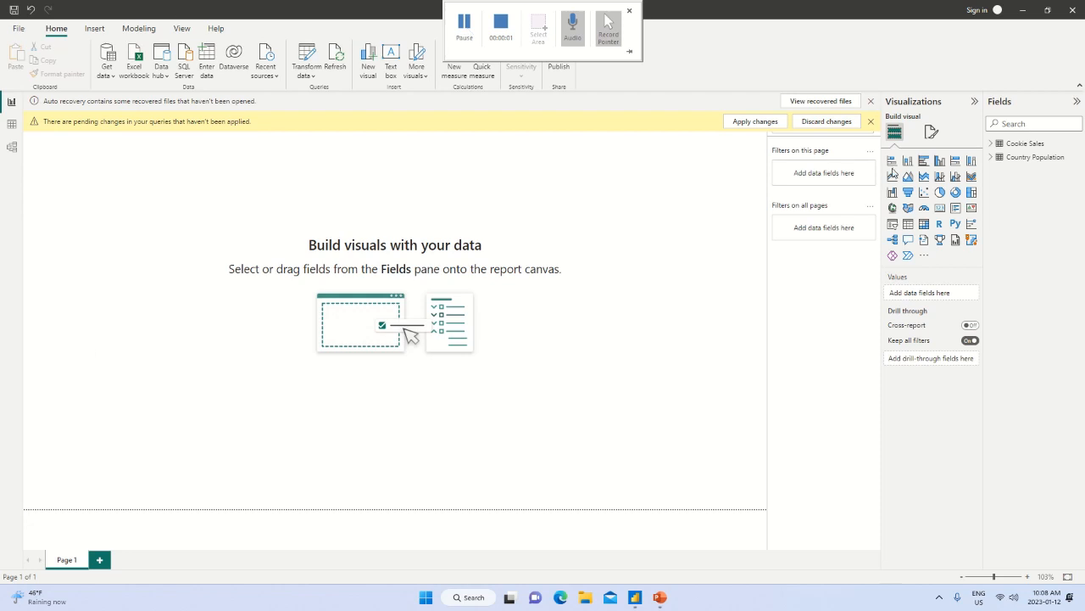
# Inspect the relationship between Cookie Sales and Country Population in the model view and return to the report view.
pyautogui.click(12, 124)
pyautogui.click(12, 149)
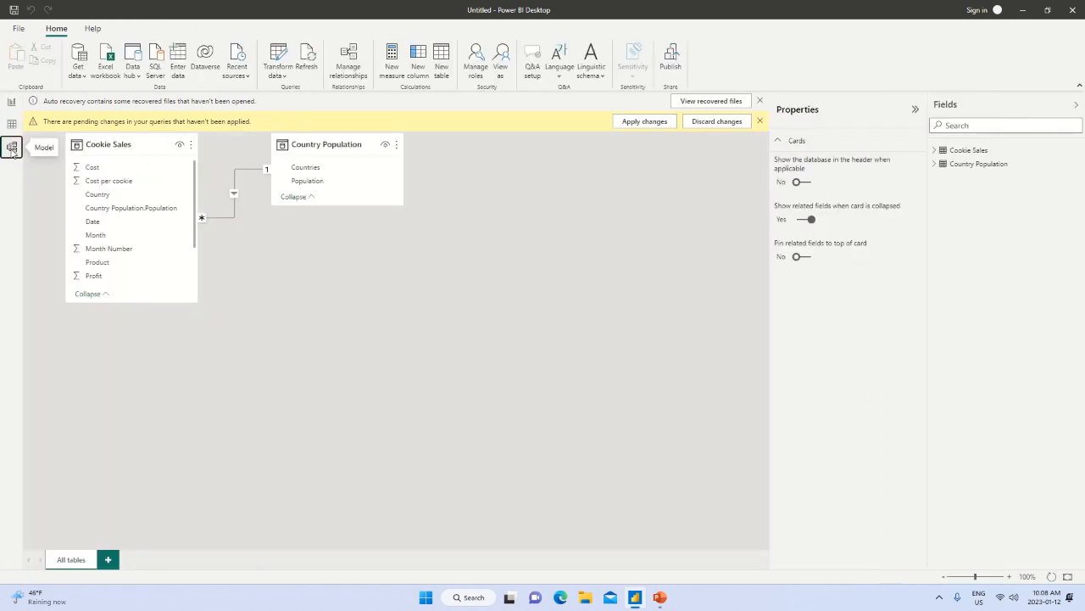
pyautogui.click(760, 121)
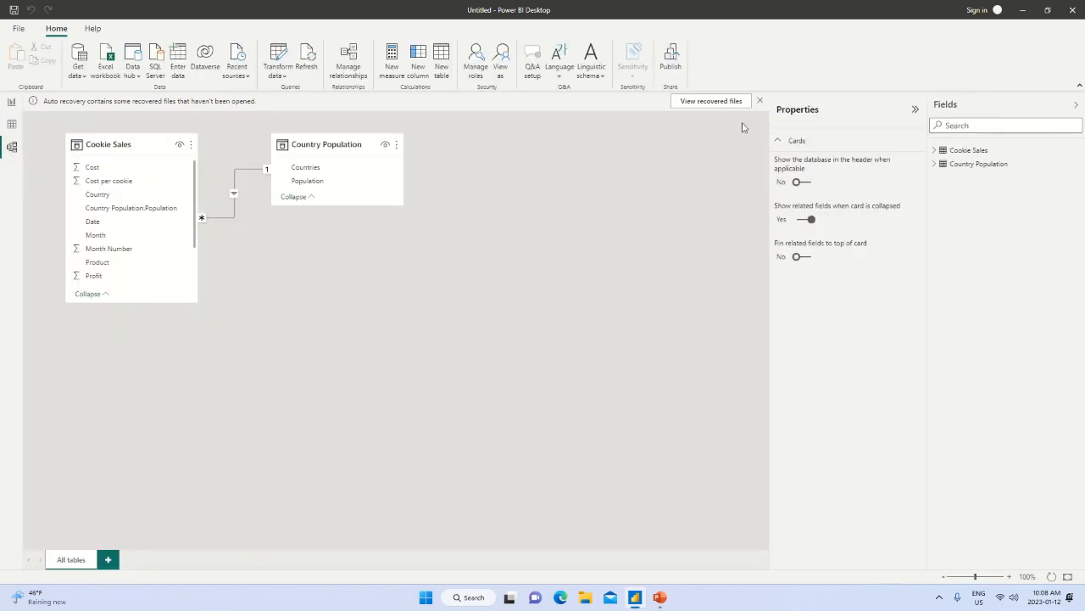
pyautogui.click(11, 104)
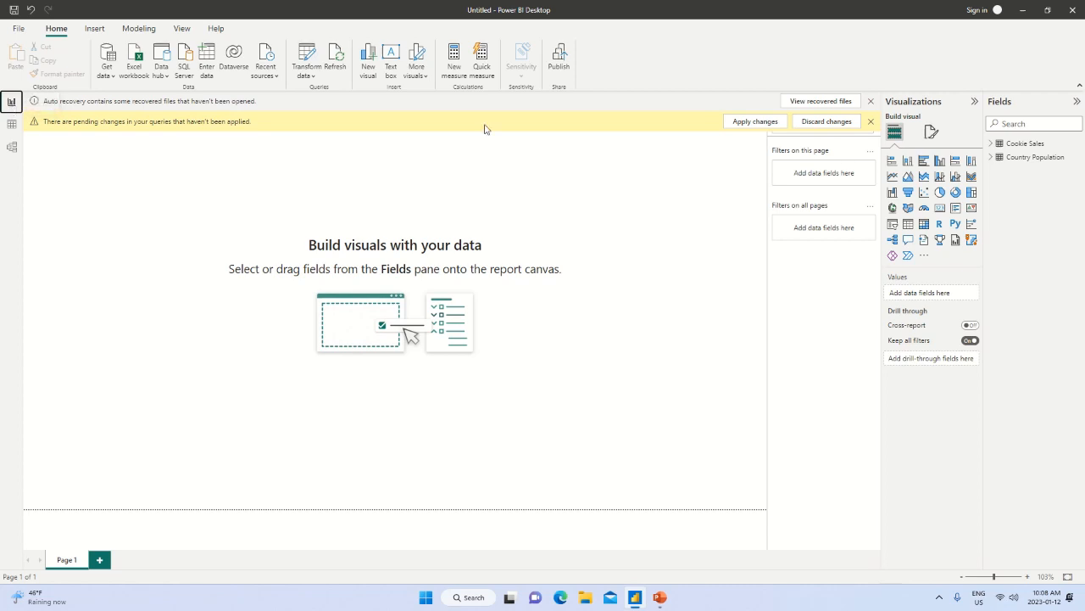
# Expand both tables' field lists, and create a widened column chart of Cookie Sales Profit by Date.
pyautogui.click(992, 144)
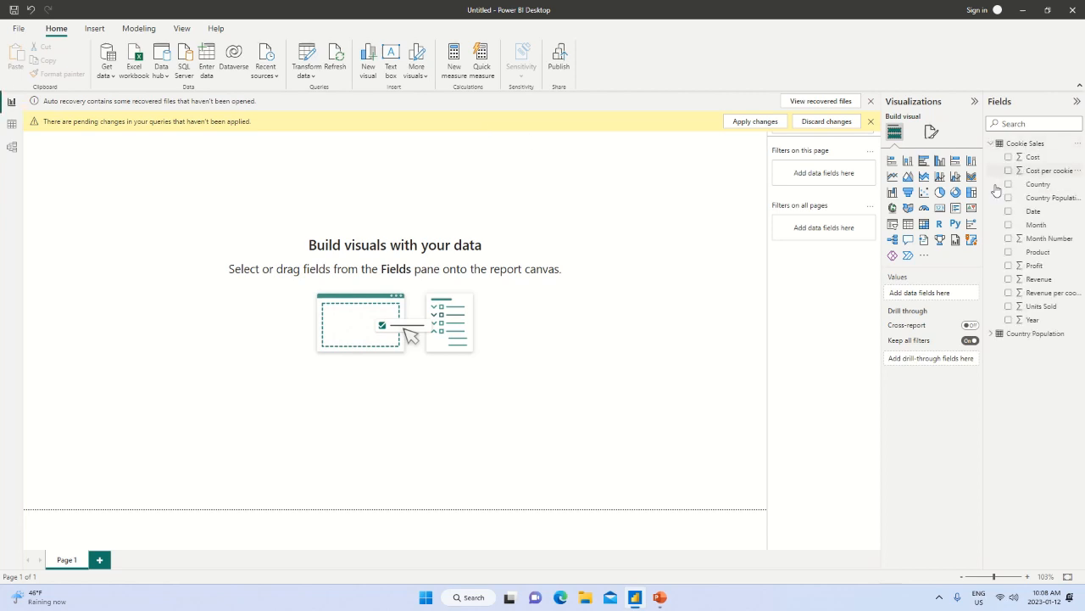
pyautogui.click(991, 336)
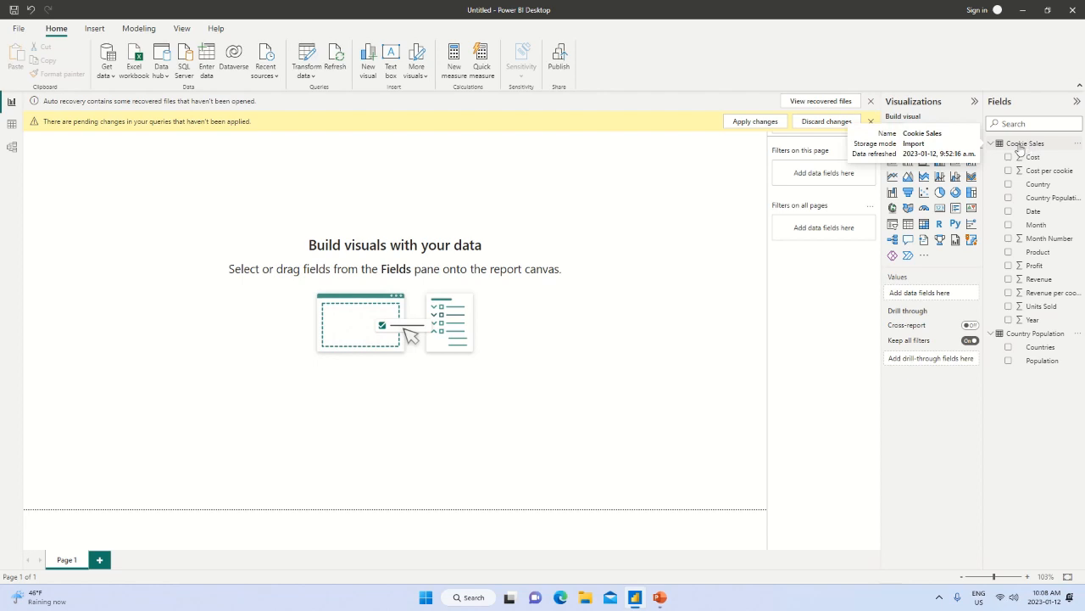
pyautogui.click(1008, 266)
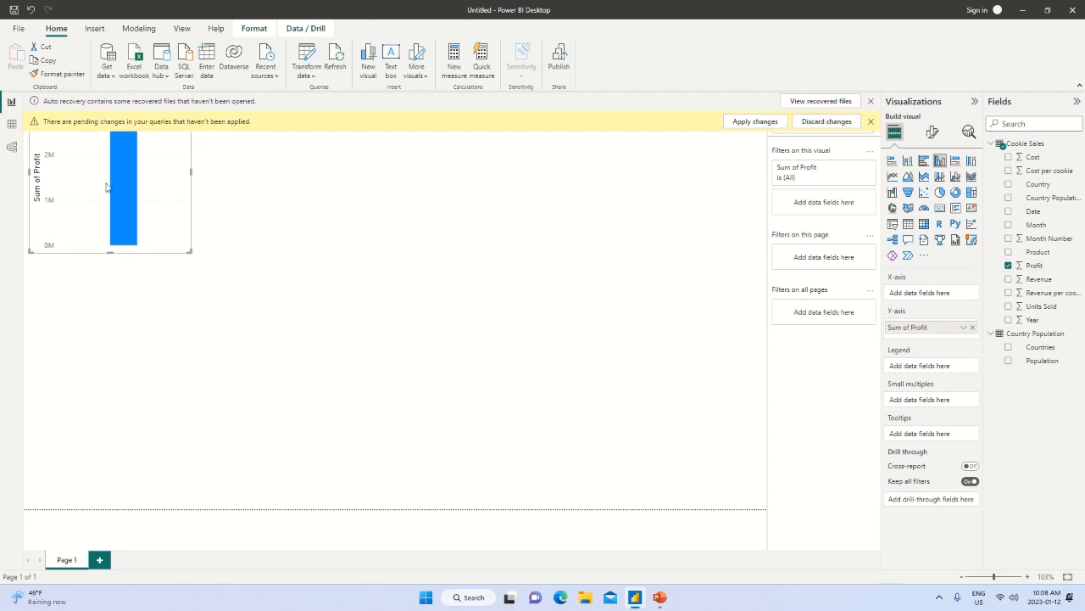
pyautogui.click(1008, 212)
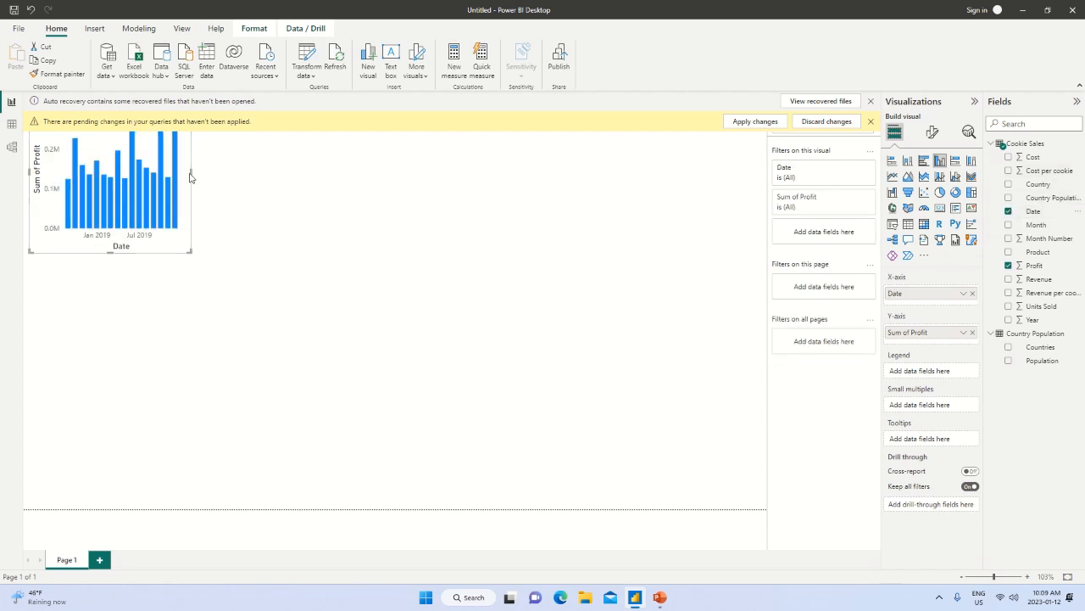
pyautogui.moveTo(191, 172); pyautogui.dragTo(399, 198)
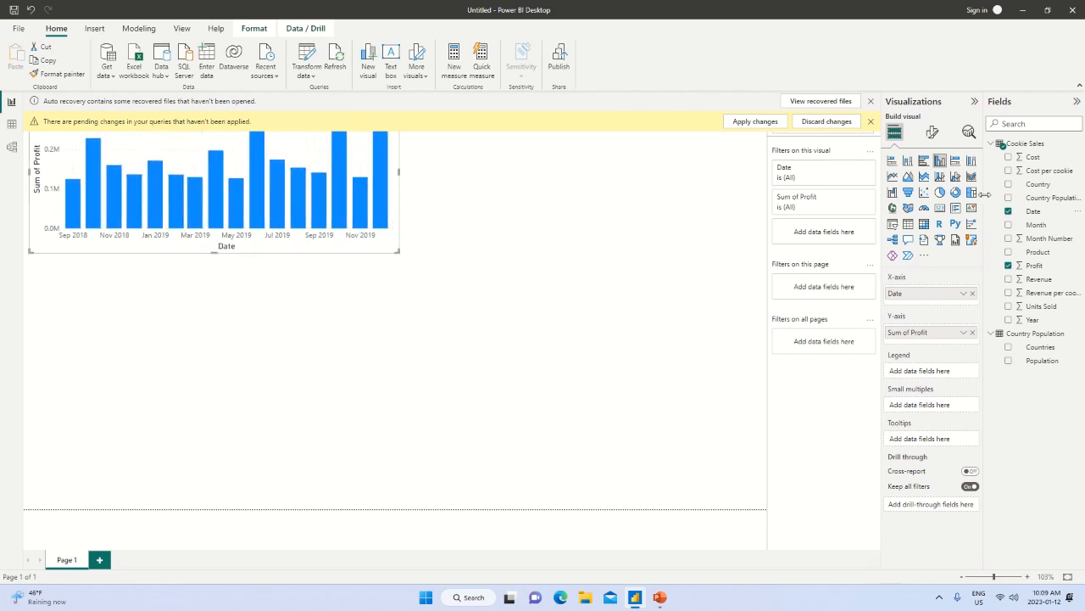
# Replace Date with Month on the profit column chart's x-axis.
pyautogui.click(1008, 211)
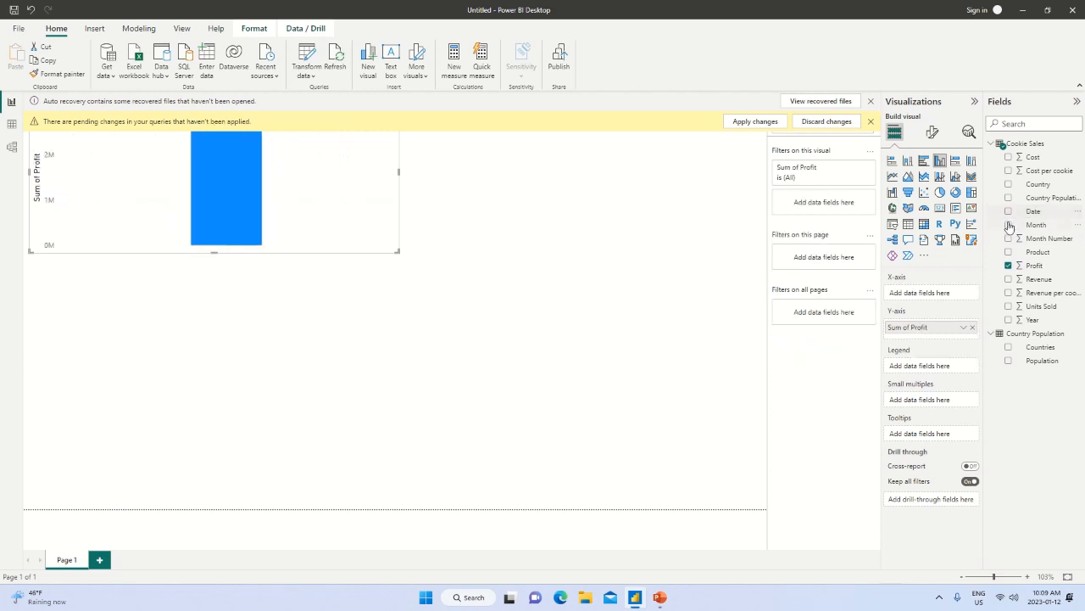
pyautogui.click(1008, 226)
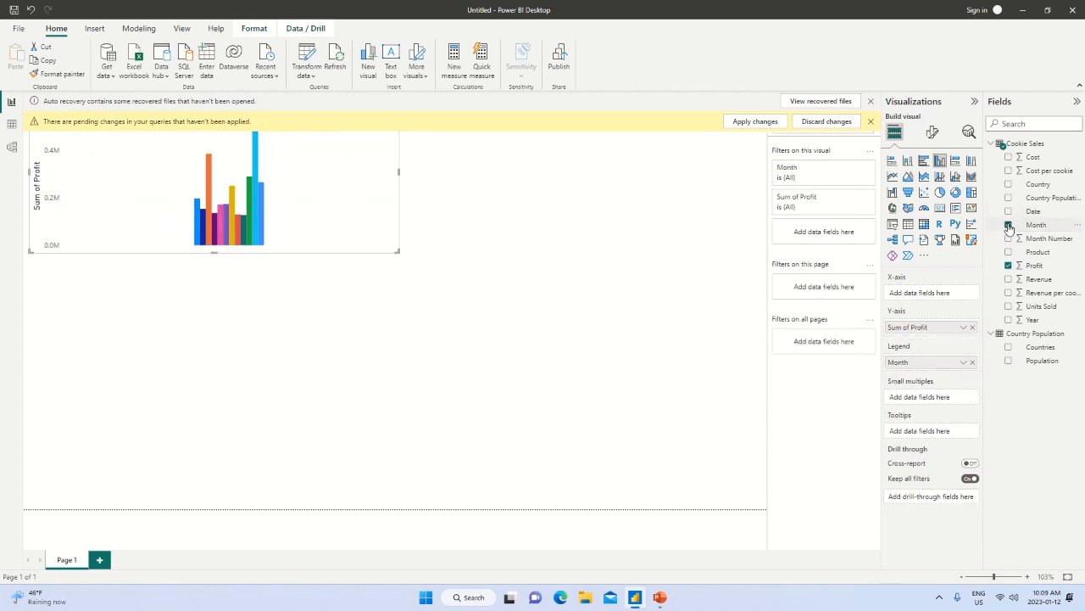
pyautogui.click(1009, 225)
pyautogui.click(1008, 226)
pyautogui.click(1008, 226)
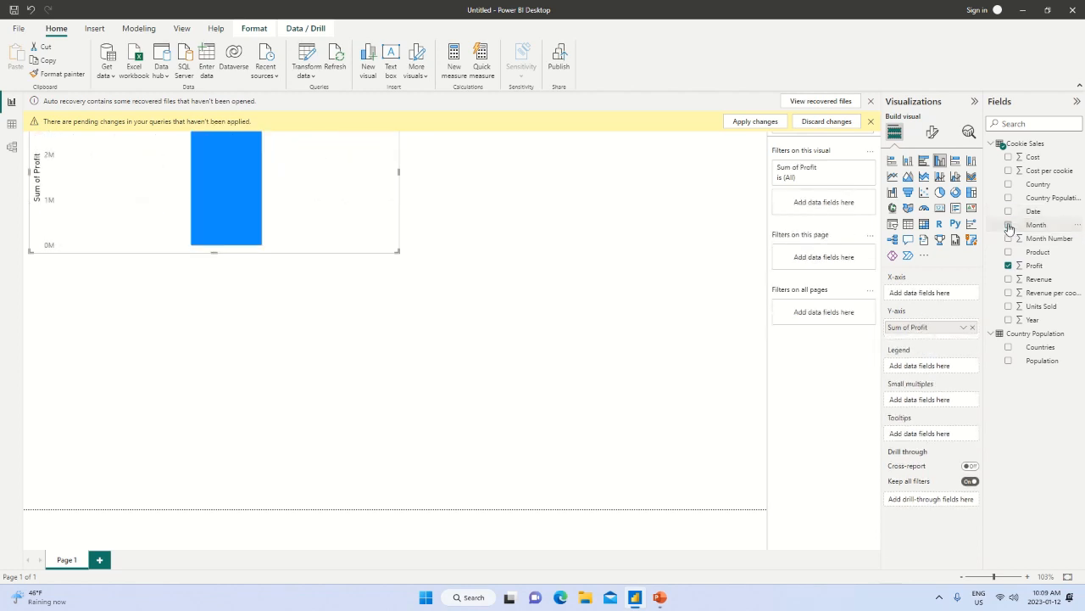
pyautogui.click(1009, 226)
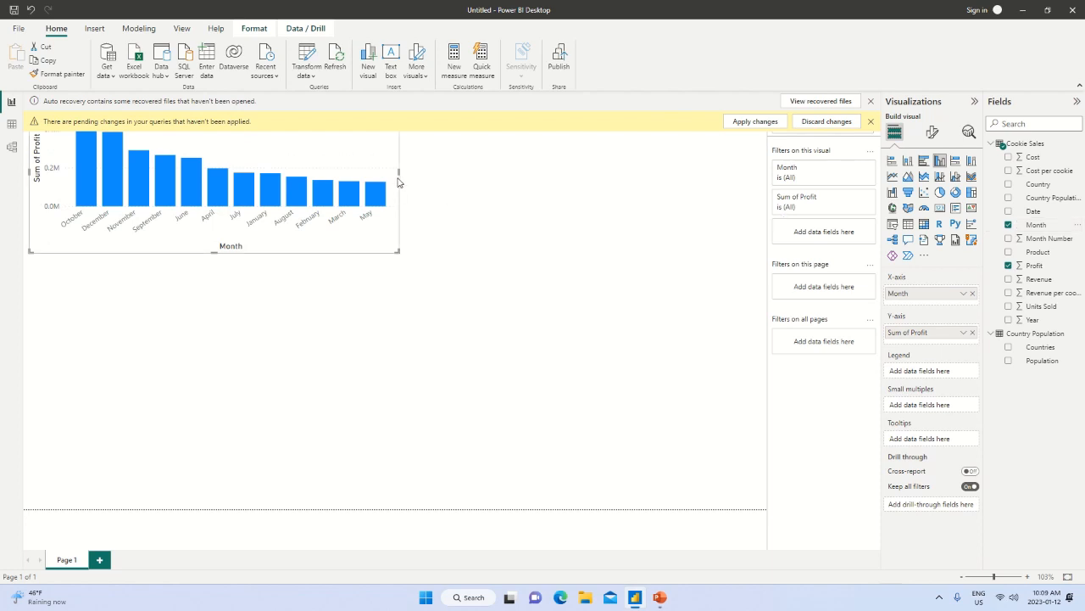
# Widen the profit chart slightly and convert it to a line chart.
pyautogui.moveTo(397, 181); pyautogui.dragTo(409, 182)
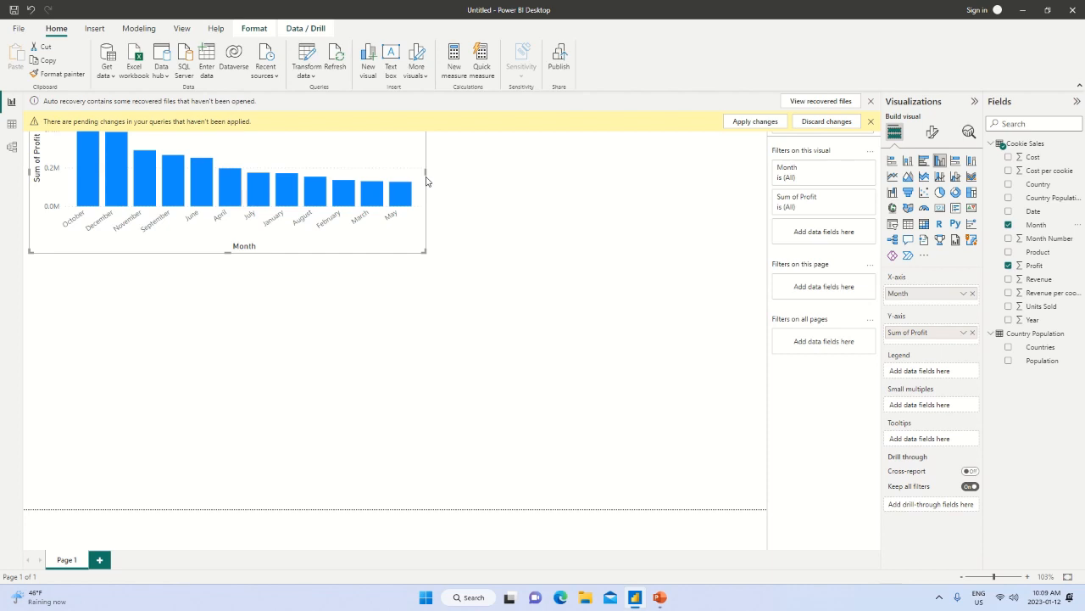
pyautogui.click(892, 178)
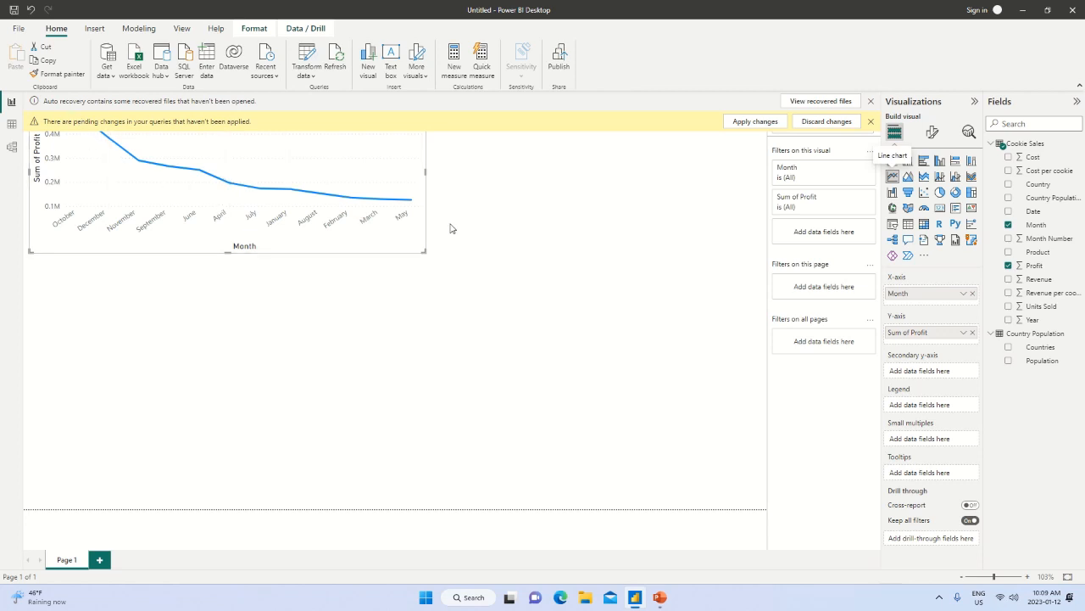
# Replace Month with Date on the line chart's x-axis and dismiss the pending changes notice.
pyautogui.click(1008, 226)
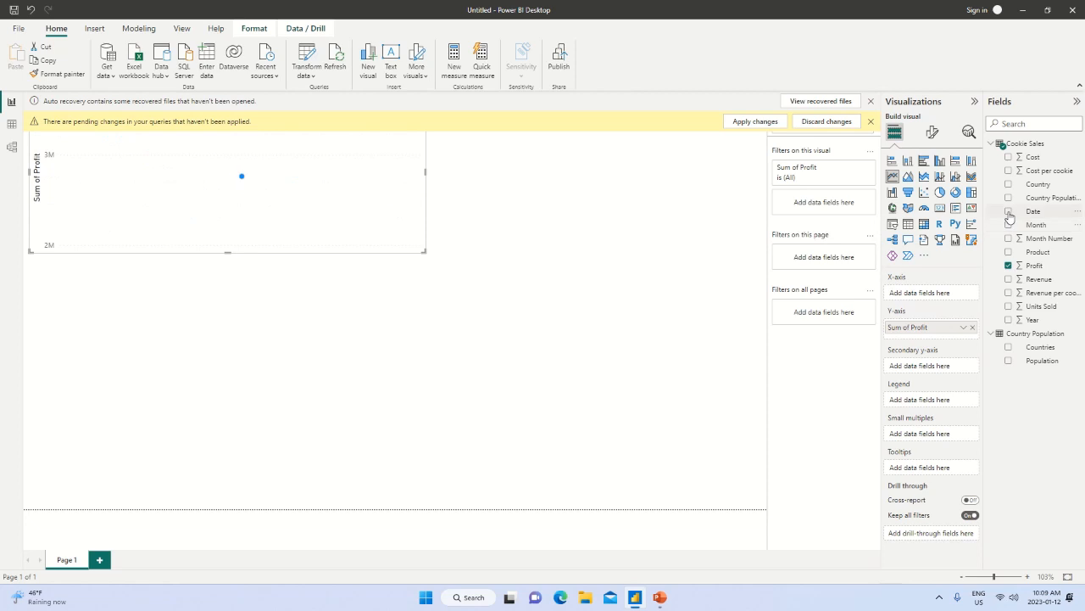
pyautogui.click(1009, 214)
pyautogui.click(1009, 214)
pyautogui.click(1009, 213)
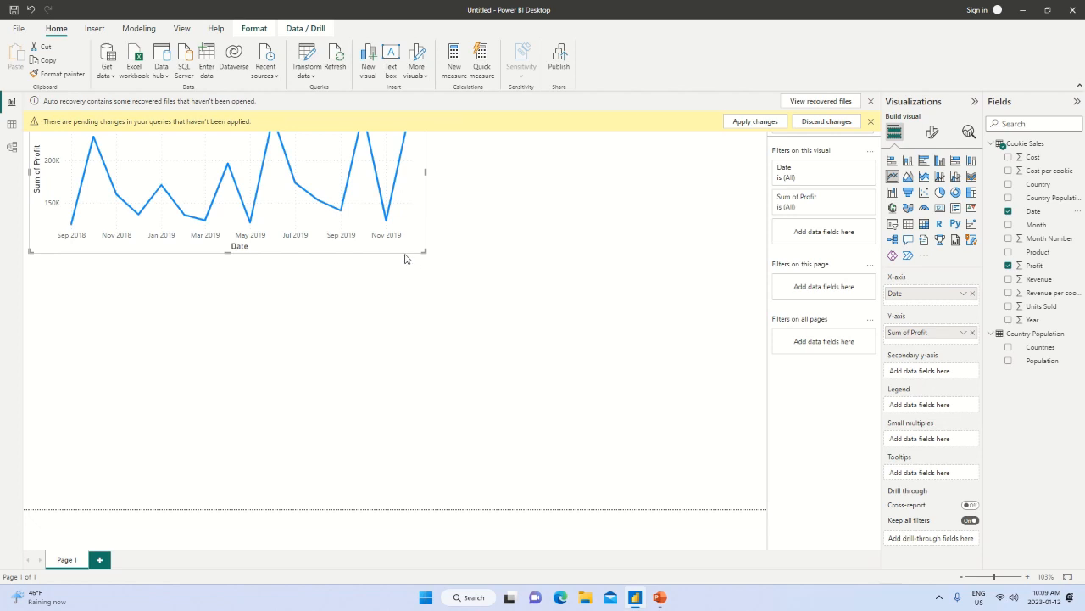
pyautogui.click(870, 121)
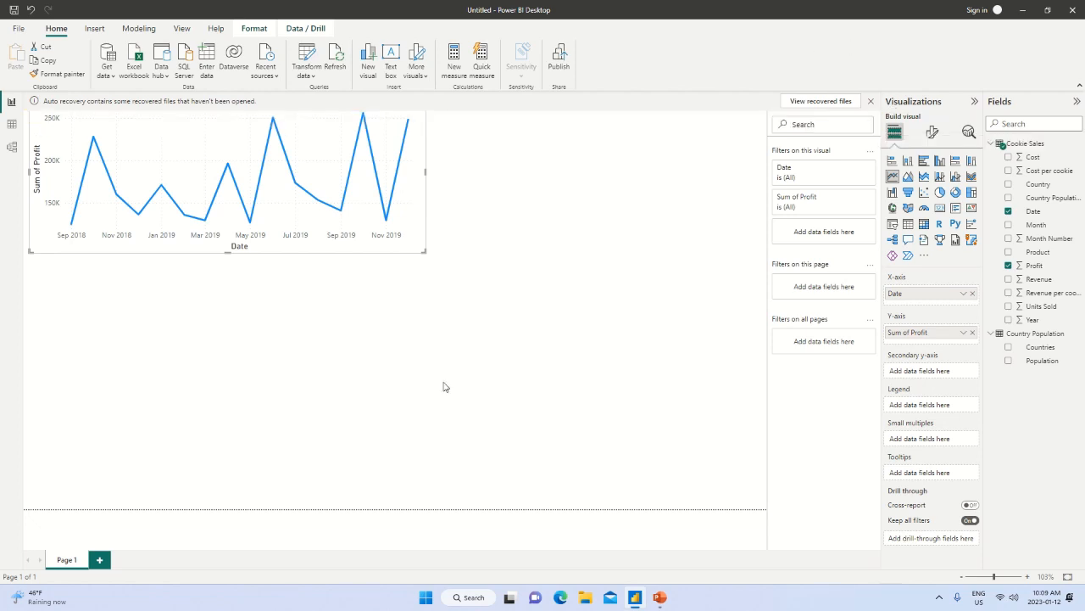
# Create a new clustered column chart of Cookie Sales Profit by Country beneath the profit line chart.
pyautogui.click(483, 312)
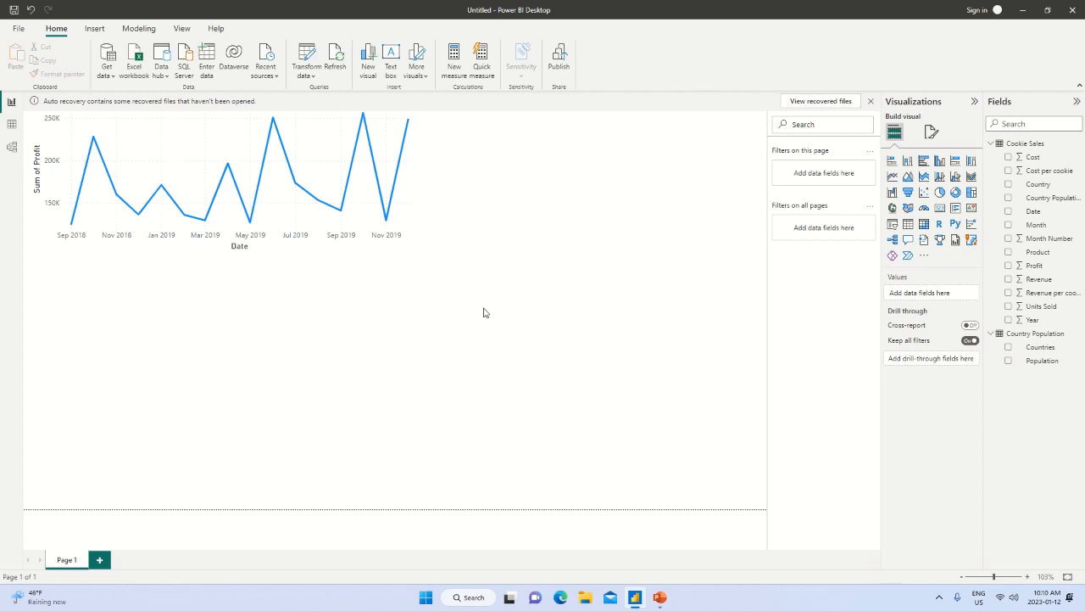
pyautogui.click(1007, 266)
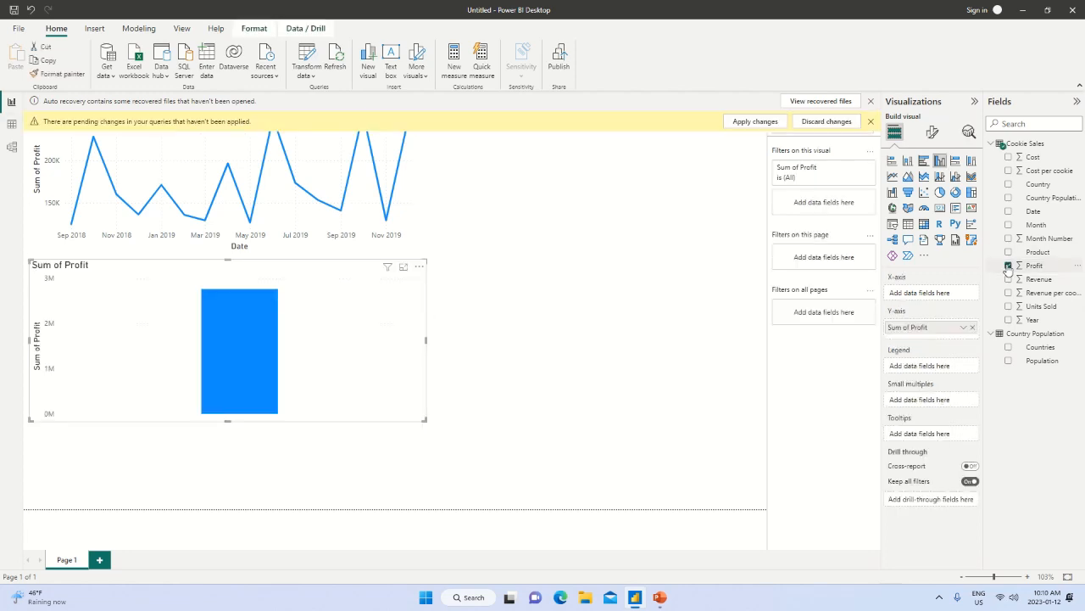
pyautogui.click(1009, 185)
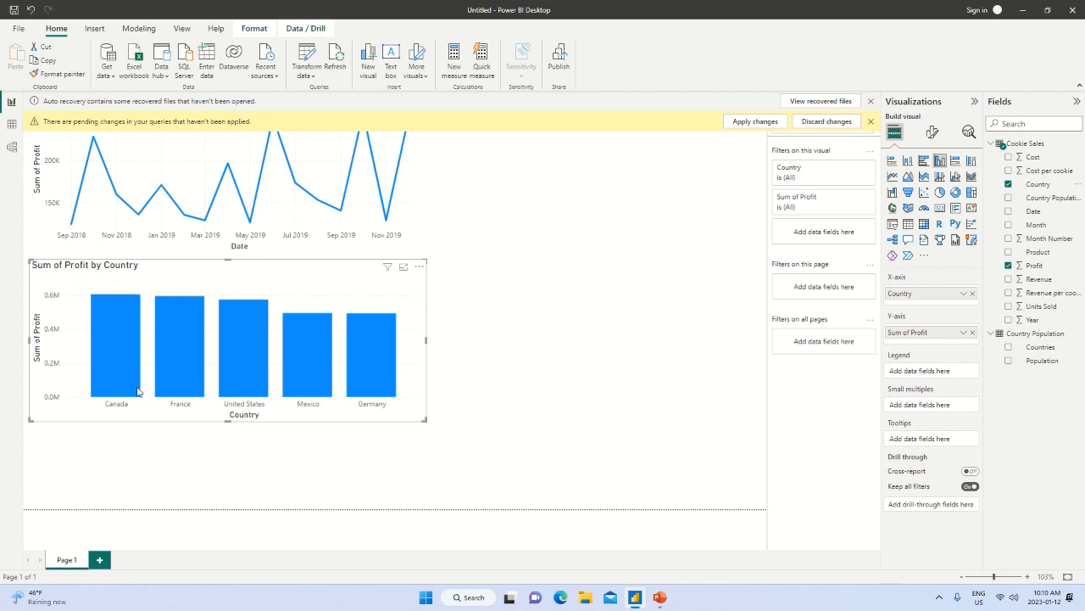
pyautogui.moveTo(115, 315)
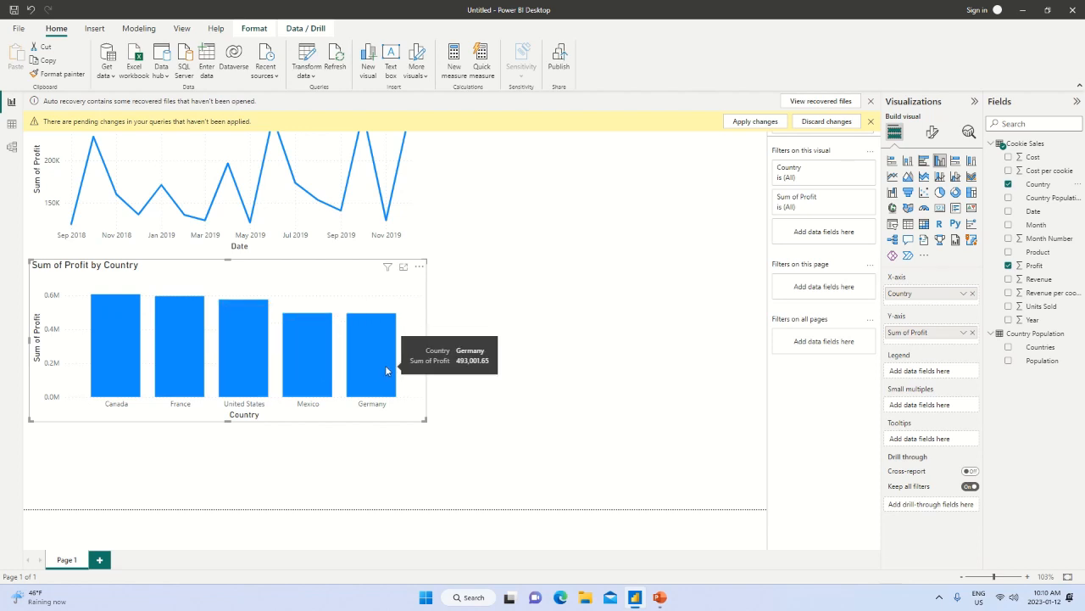
# Convert the profit by country column chart to a treemap and inspect the country tiles.
pyautogui.click(973, 194)
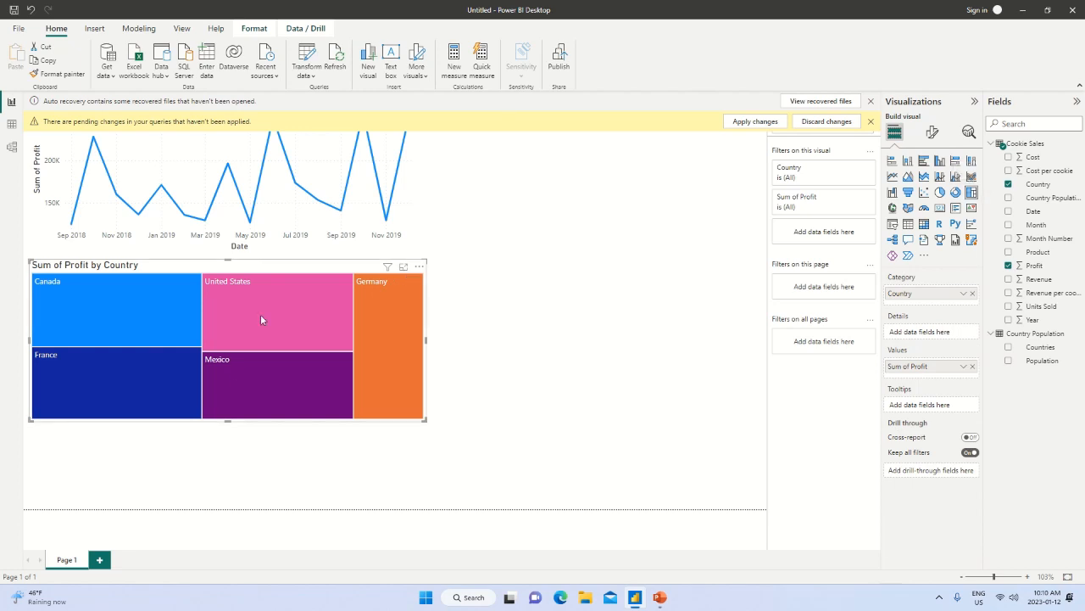
pyautogui.moveTo(261, 316)
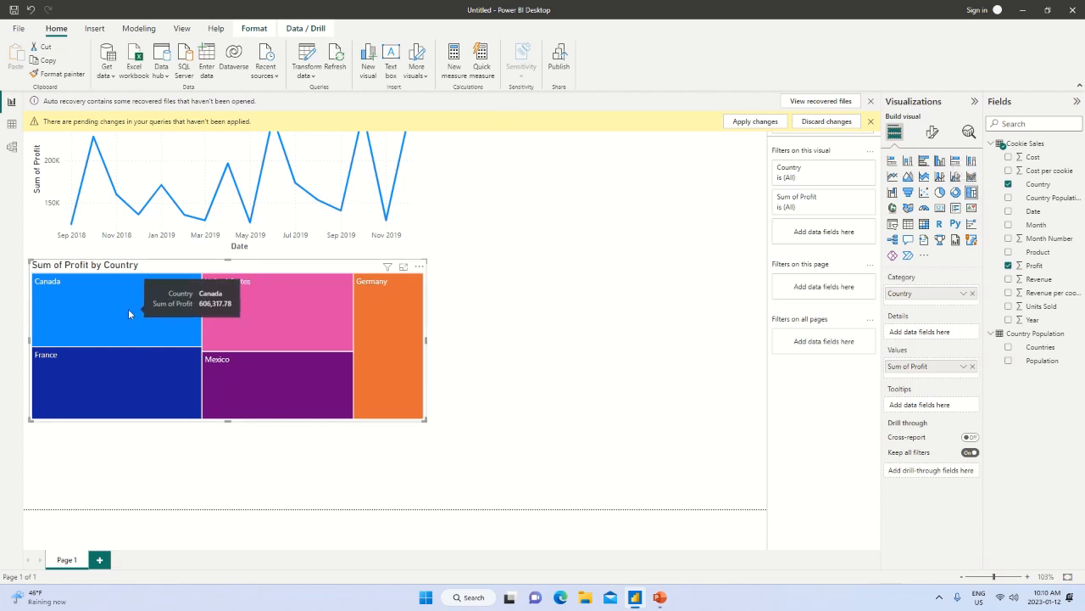
pyautogui.moveTo(218, 396)
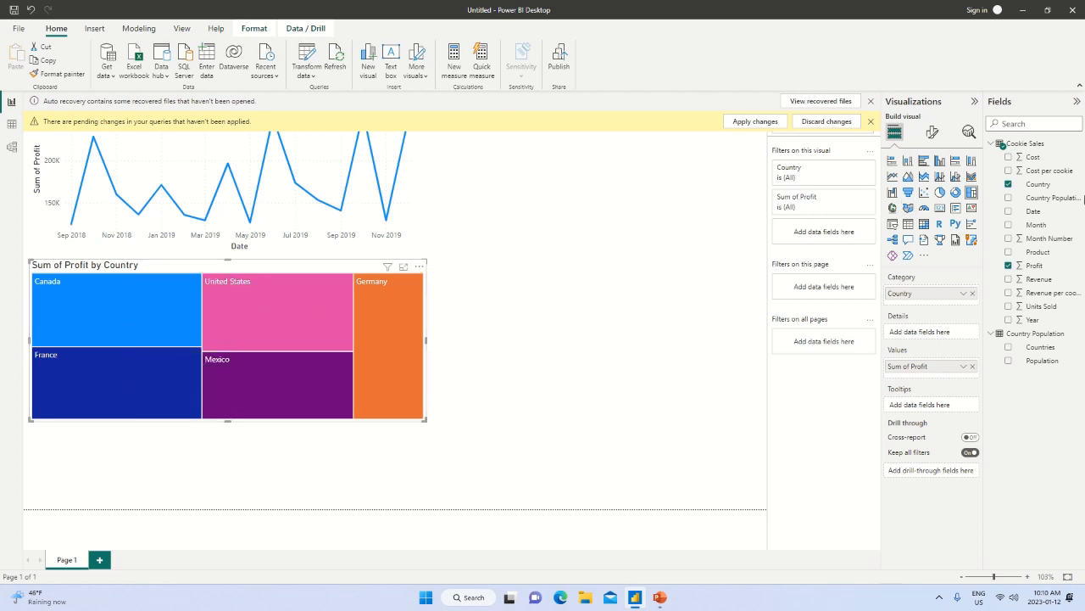
# Convert the profit by country treemap to a table and shrink its frame to fit the two columns.
pyautogui.click(908, 224)
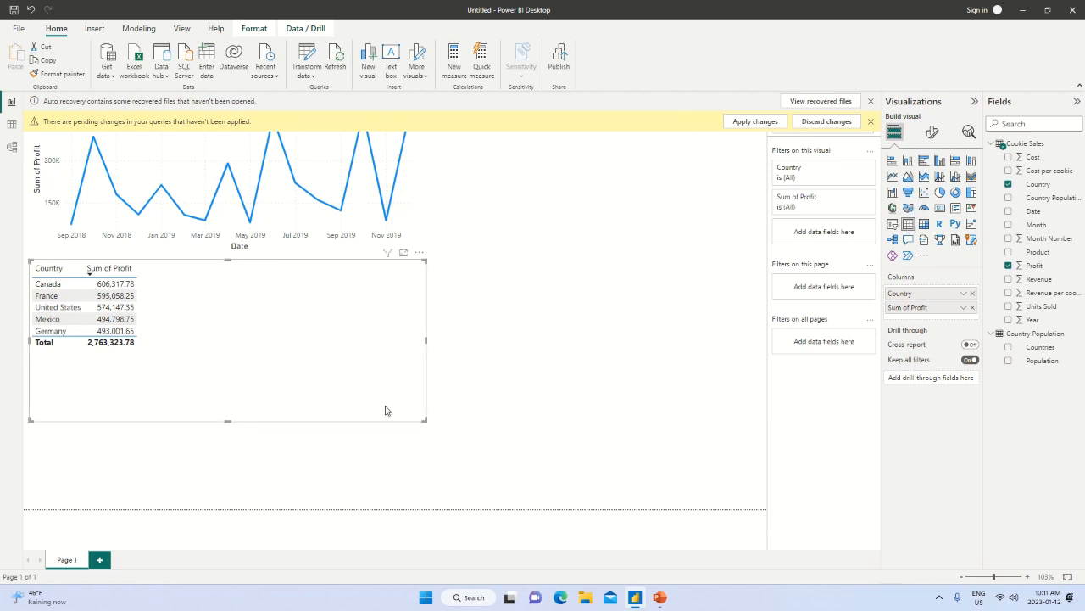
pyautogui.moveTo(422, 420); pyautogui.dragTo(177, 368)
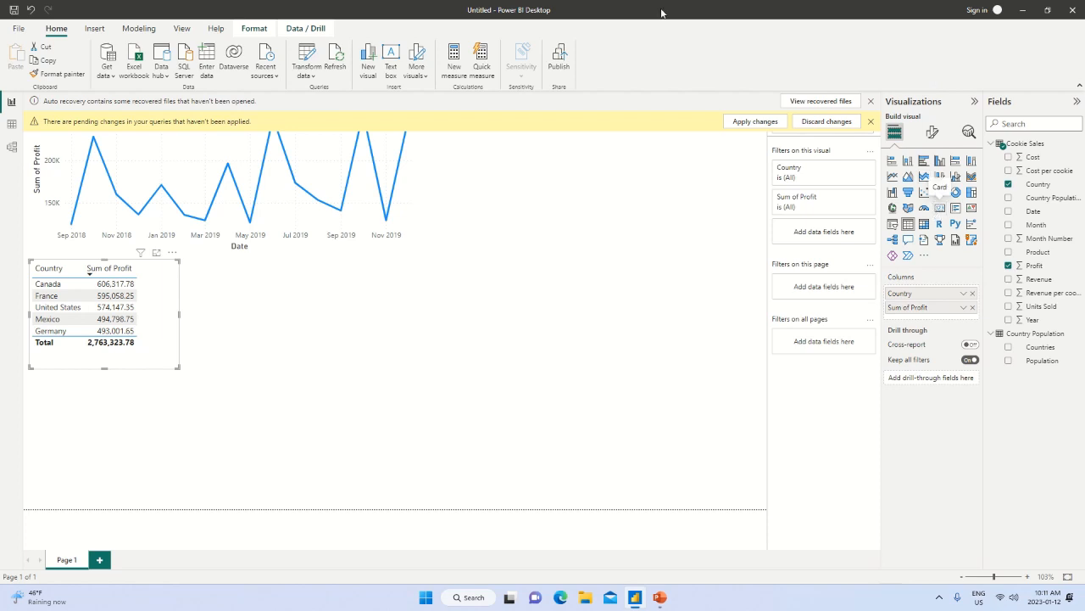
# Add a map visual below the profit table, widen it and use Country as its location.
pyautogui.click(336, 435)
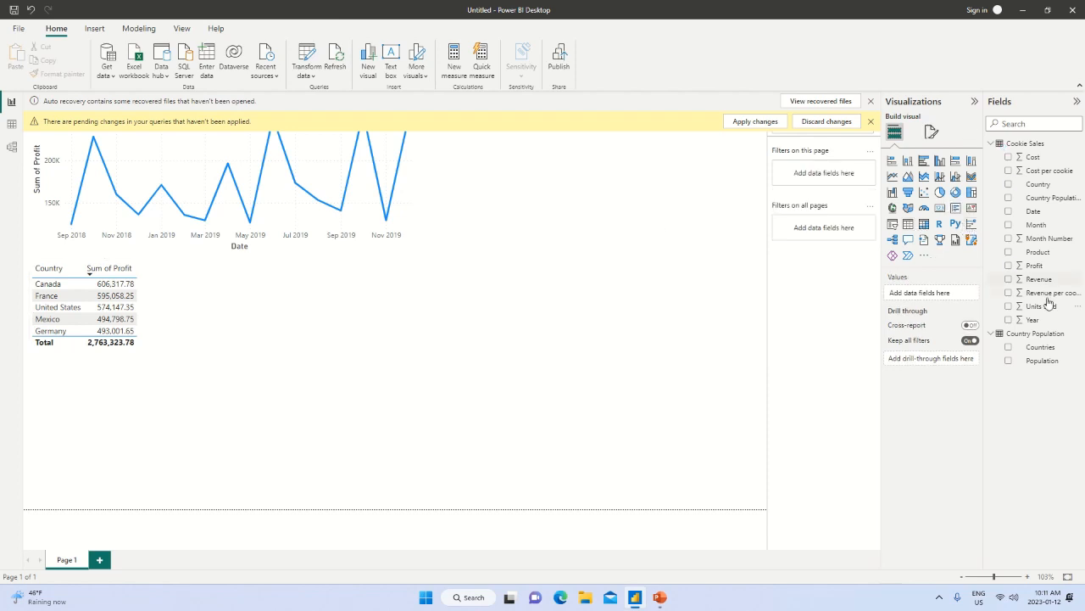
pyautogui.click(892, 209)
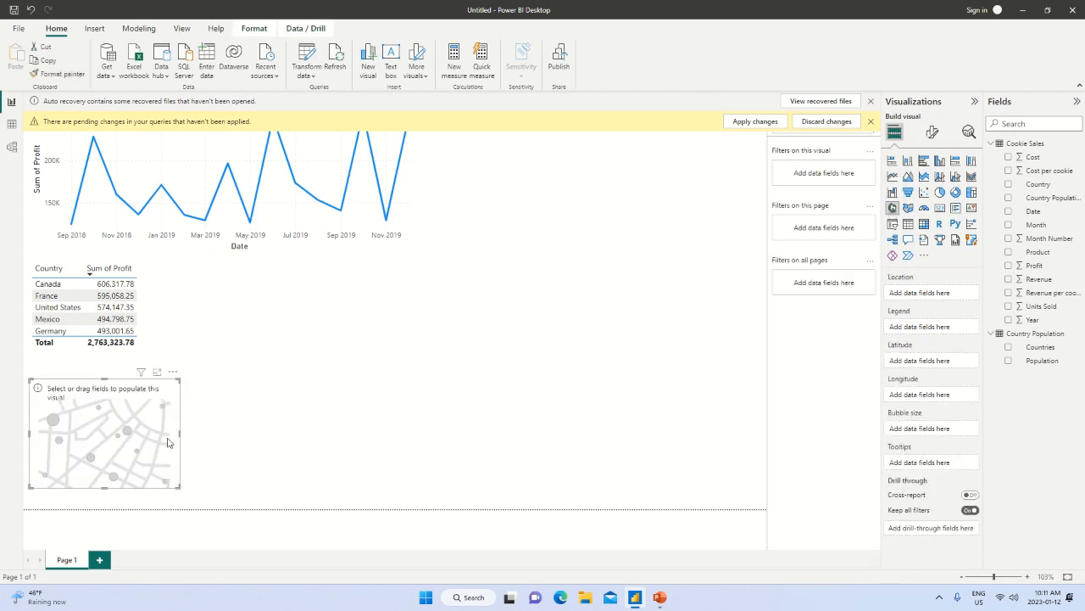
pyautogui.moveTo(179, 442); pyautogui.dragTo(280, 465)
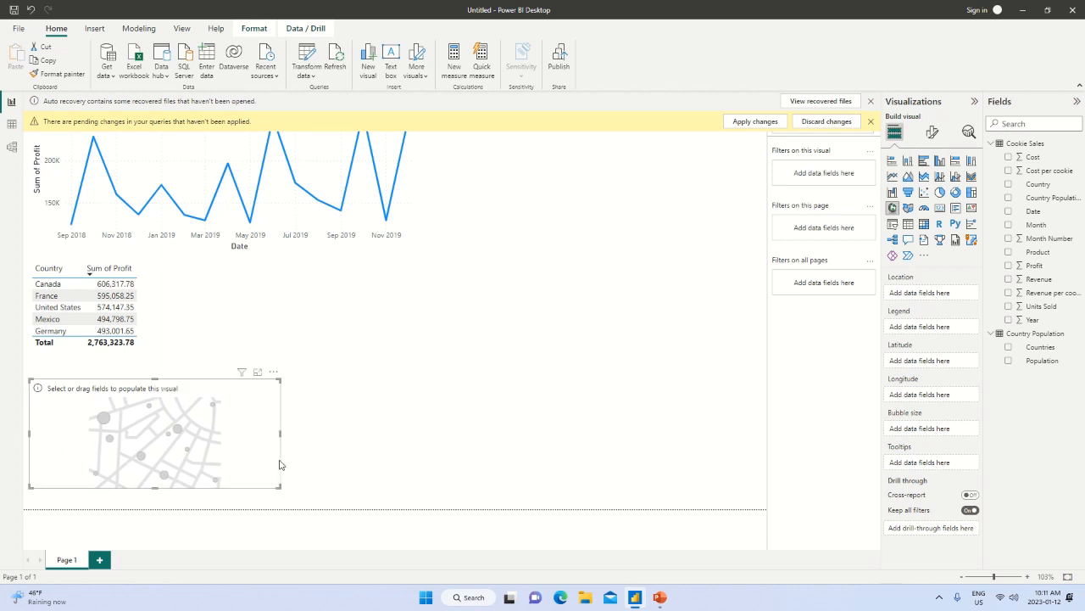
pyautogui.click(1009, 185)
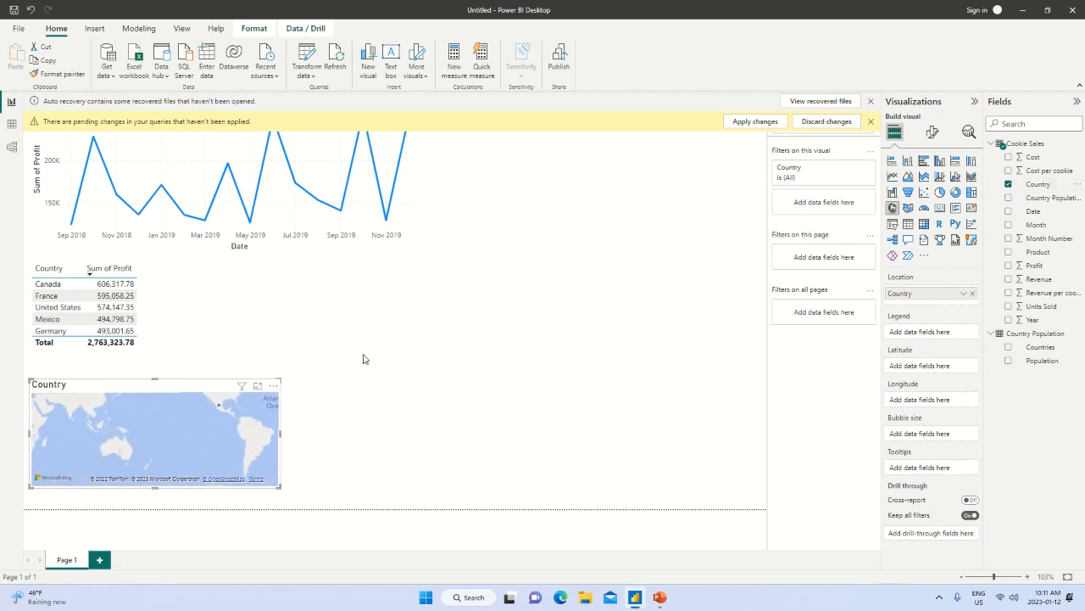
# Move the map beside the profit table, enlarge it, set Profit as the bubble size and inspect the country bubbles.
pyautogui.moveTo(218, 387); pyautogui.dragTo(540, 274)
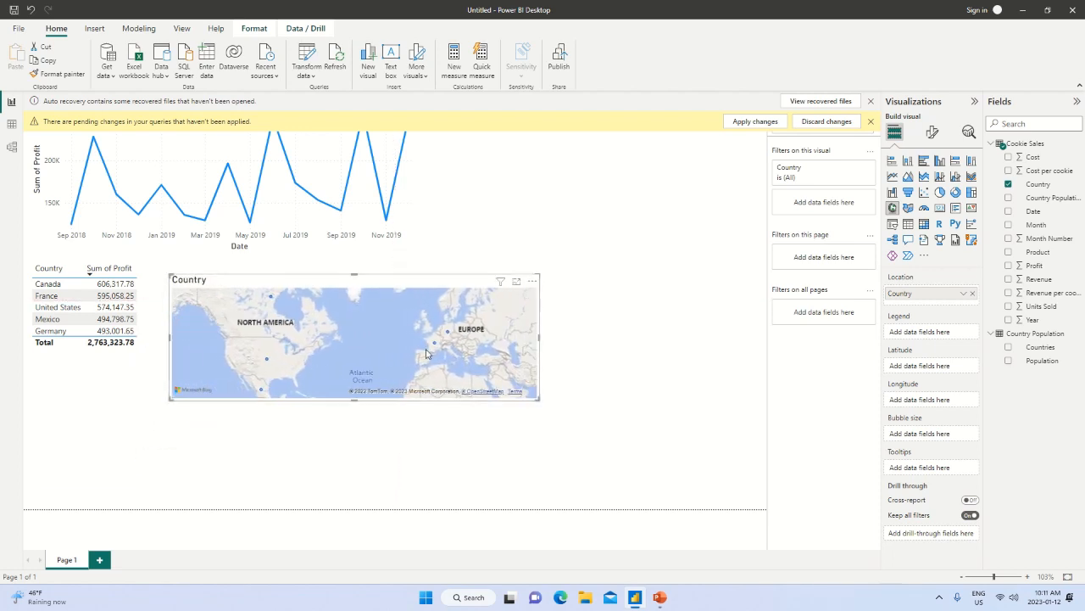
pyautogui.moveTo(354, 399); pyautogui.dragTo(357, 442)
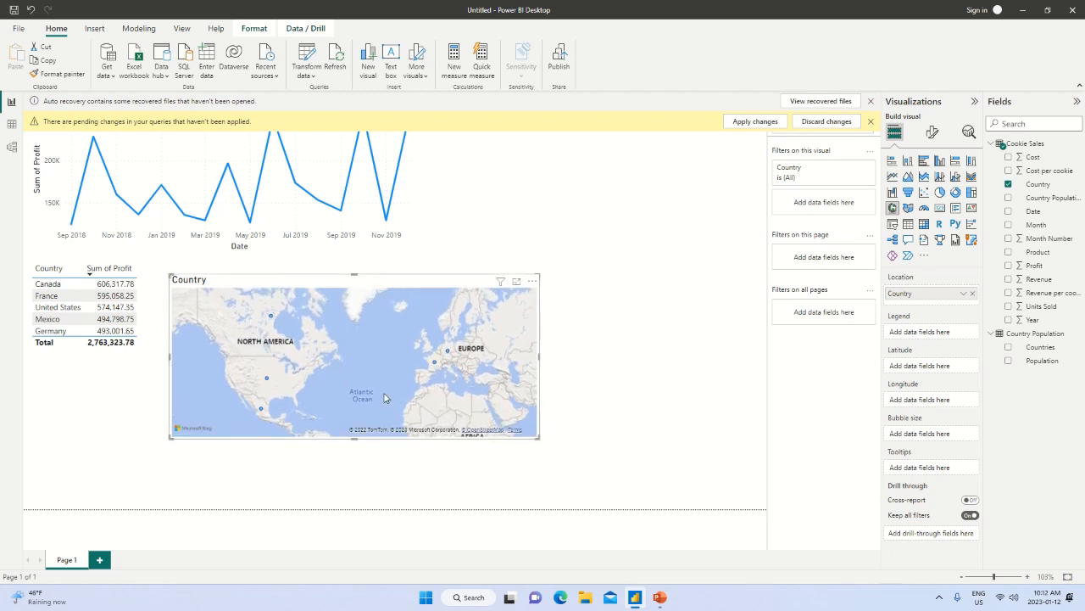
pyautogui.click(1009, 266)
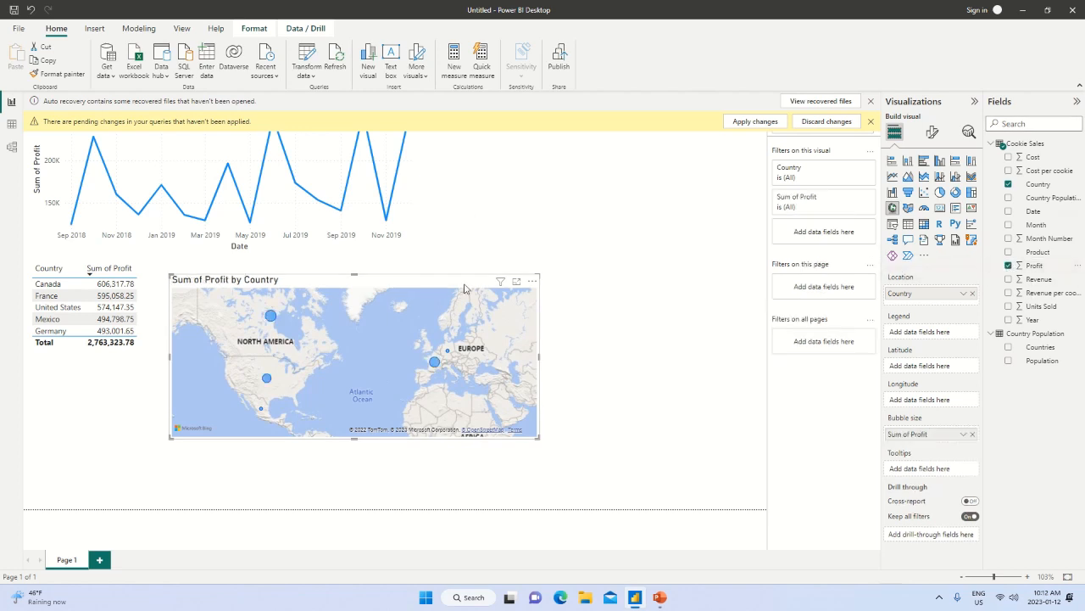
pyautogui.moveTo(272, 319)
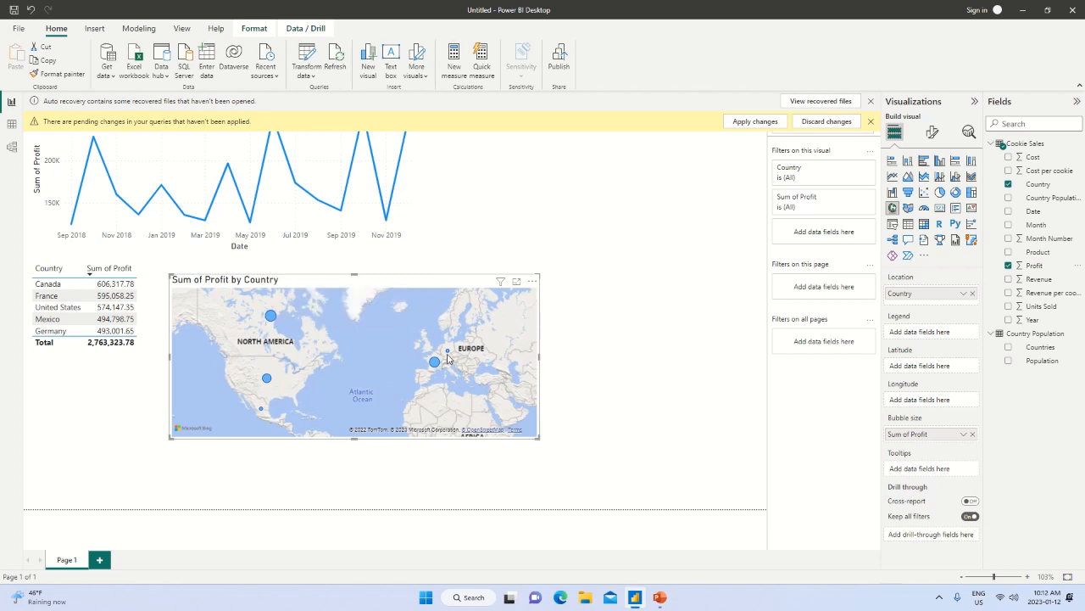
pyautogui.moveTo(449, 355)
pyautogui.moveTo(261, 412)
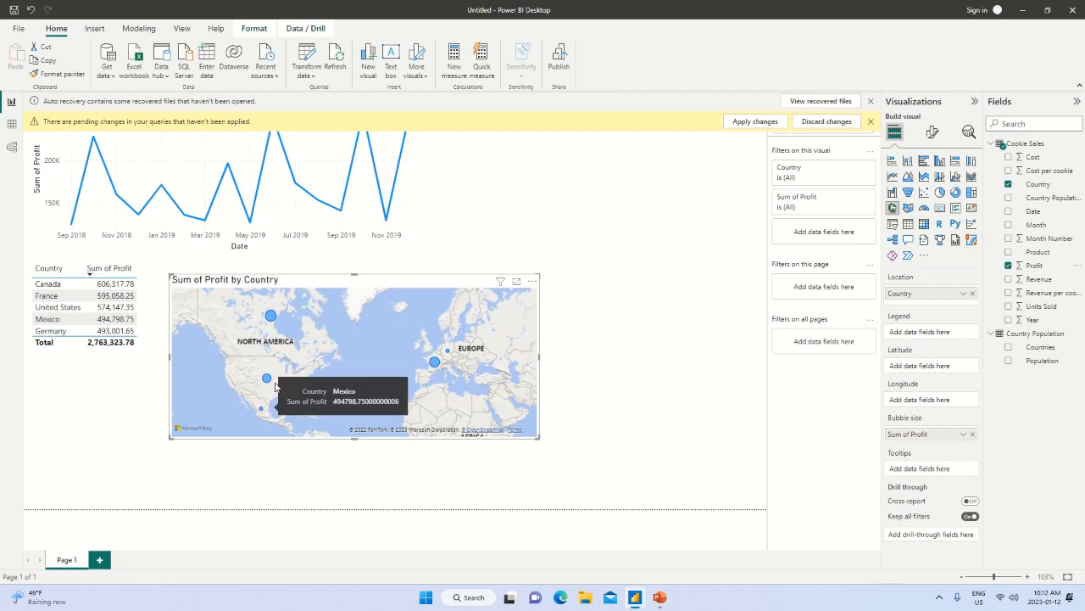
pyautogui.moveTo(266, 378)
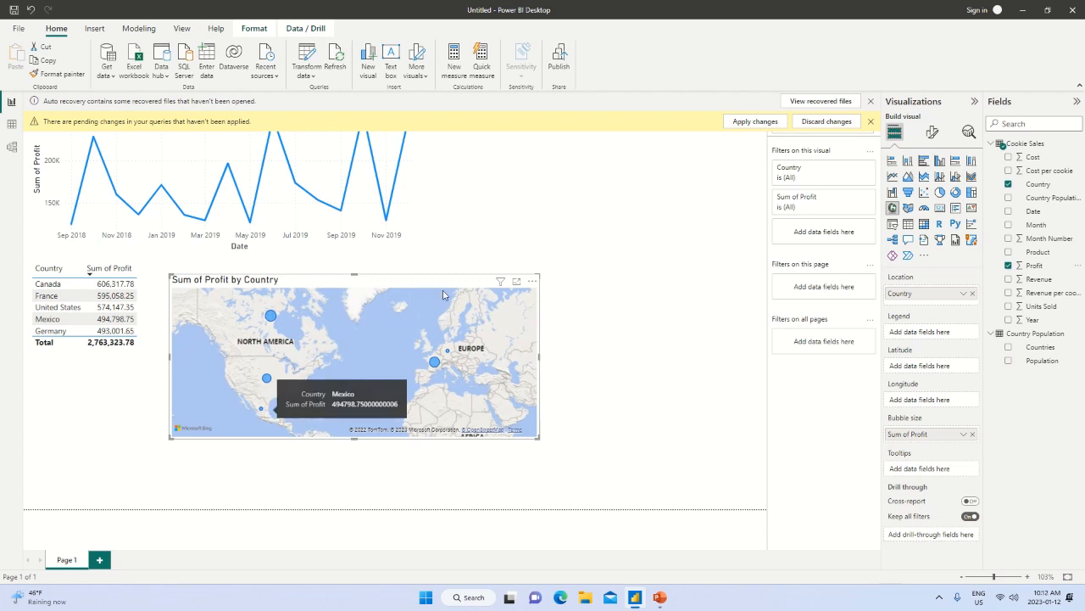
# Shrink the profit map and move it directly beneath the country profit table.
pyautogui.moveTo(539, 276); pyautogui.dragTo(460, 311)
pyautogui.moveTo(393, 318); pyautogui.dragTo(241, 376)
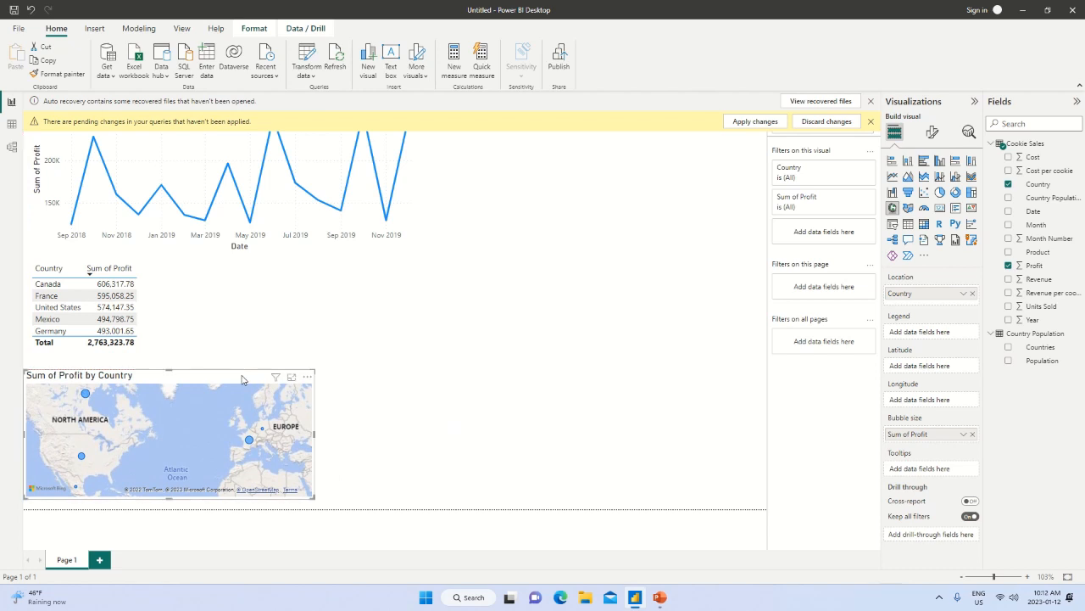
# Convert the country profit table to a stacked column chart and widen it to about the map's width.
pyautogui.click(145, 315)
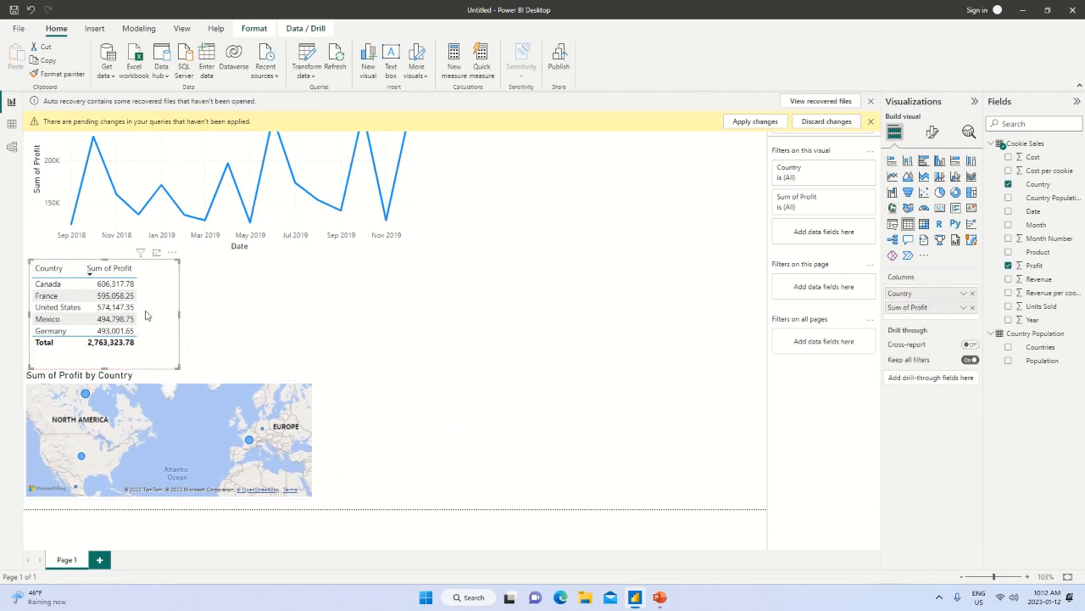
pyautogui.click(908, 161)
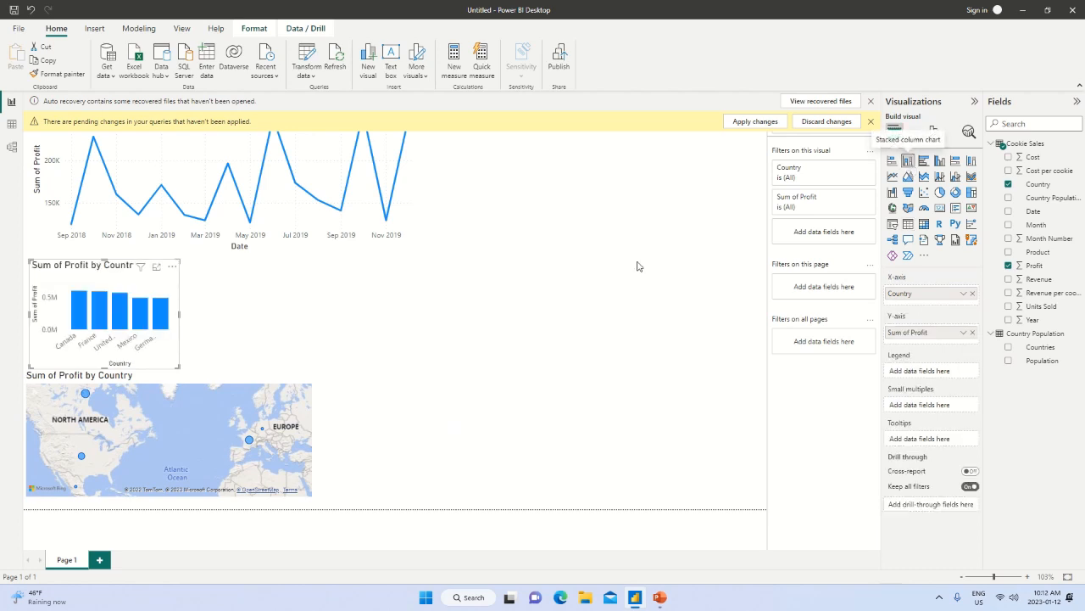
pyautogui.moveTo(178, 314); pyautogui.dragTo(301, 331)
# Add a slicer on the Cookie Sales Country field and place it beside the profit by country column chart.
pyautogui.click(485, 332)
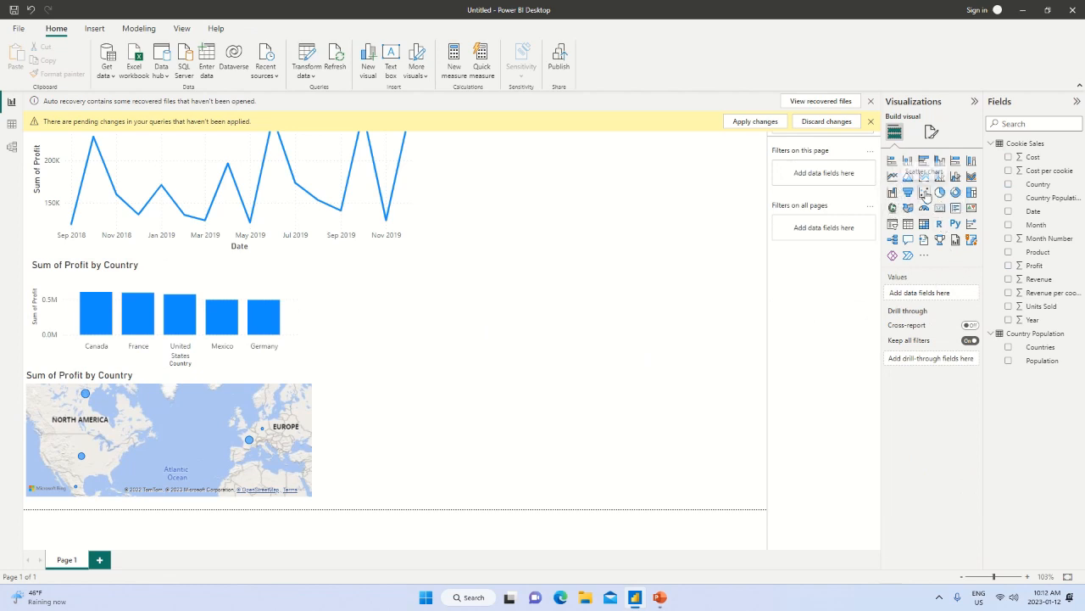
pyautogui.click(891, 225)
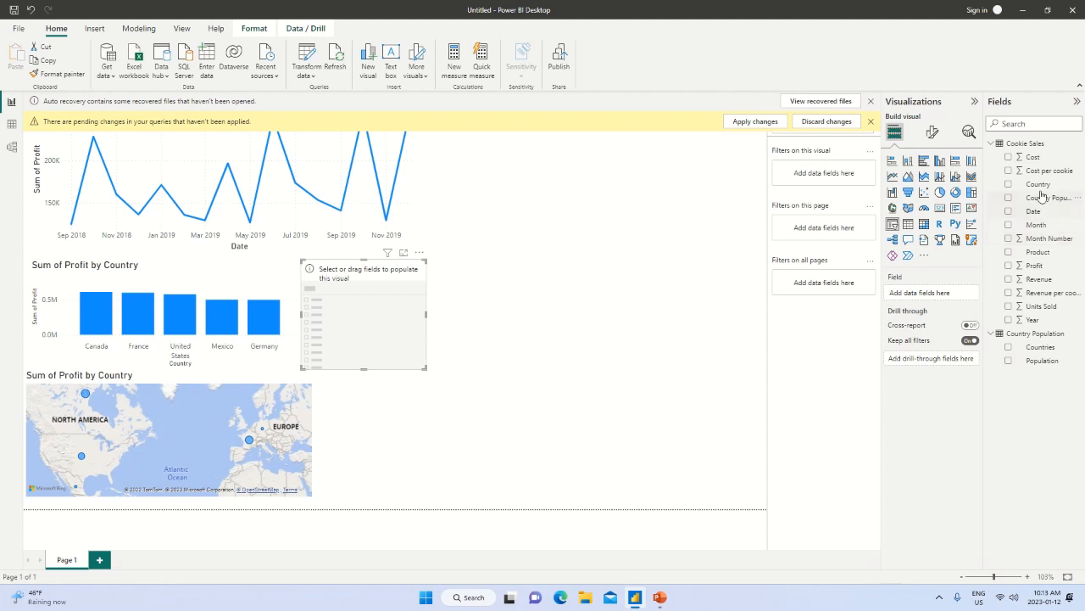
pyautogui.moveTo(1041, 188); pyautogui.dragTo(438, 297)
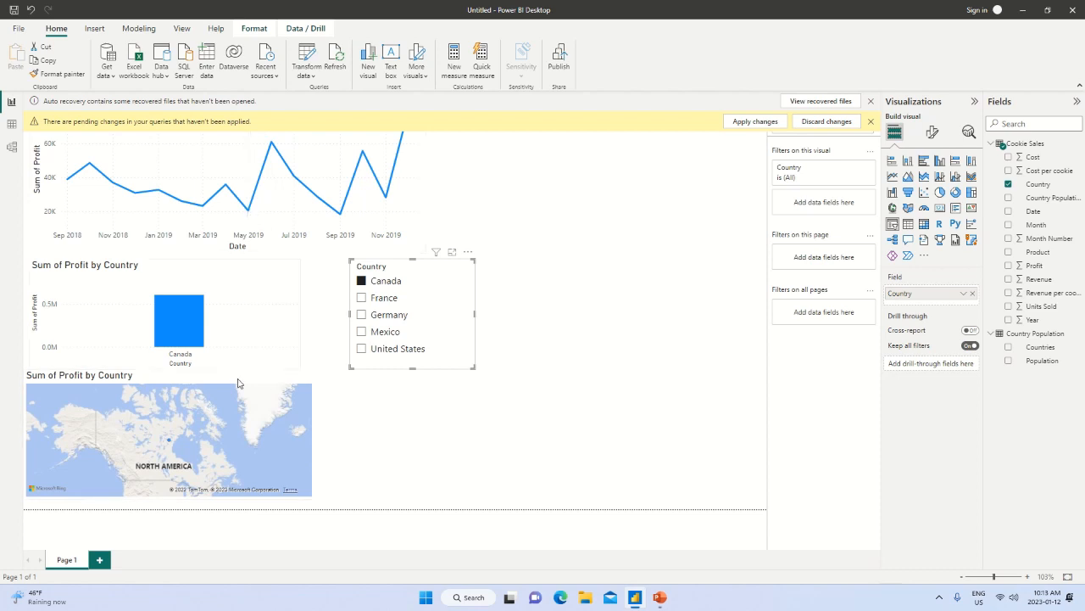
# Test the Country slicer by filtering the visuals to single countries and to United States combined with Mexico.
pyautogui.click(362, 297)
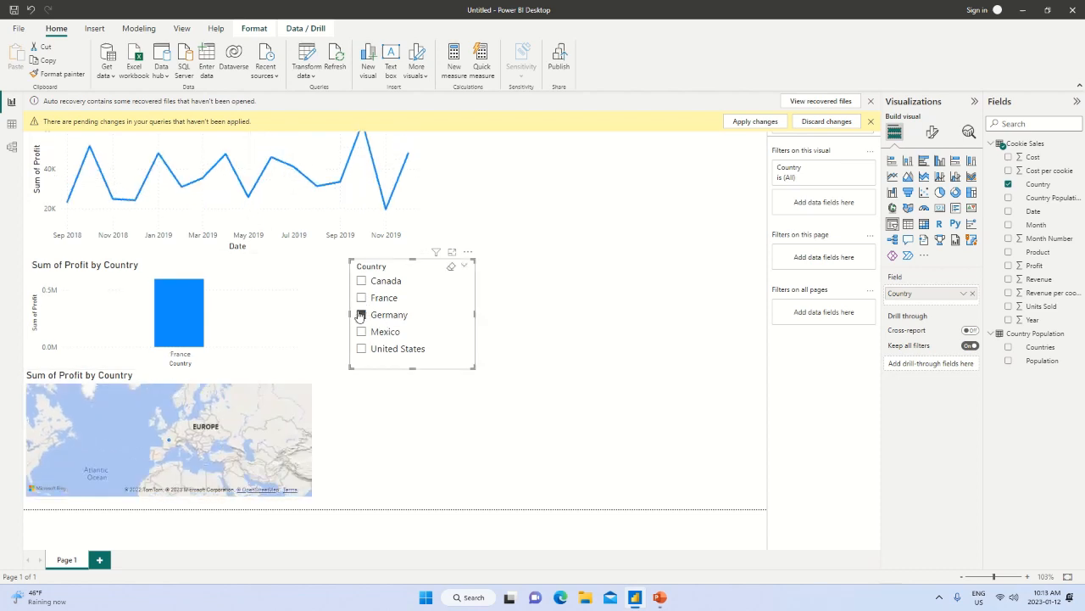
pyautogui.click(361, 331)
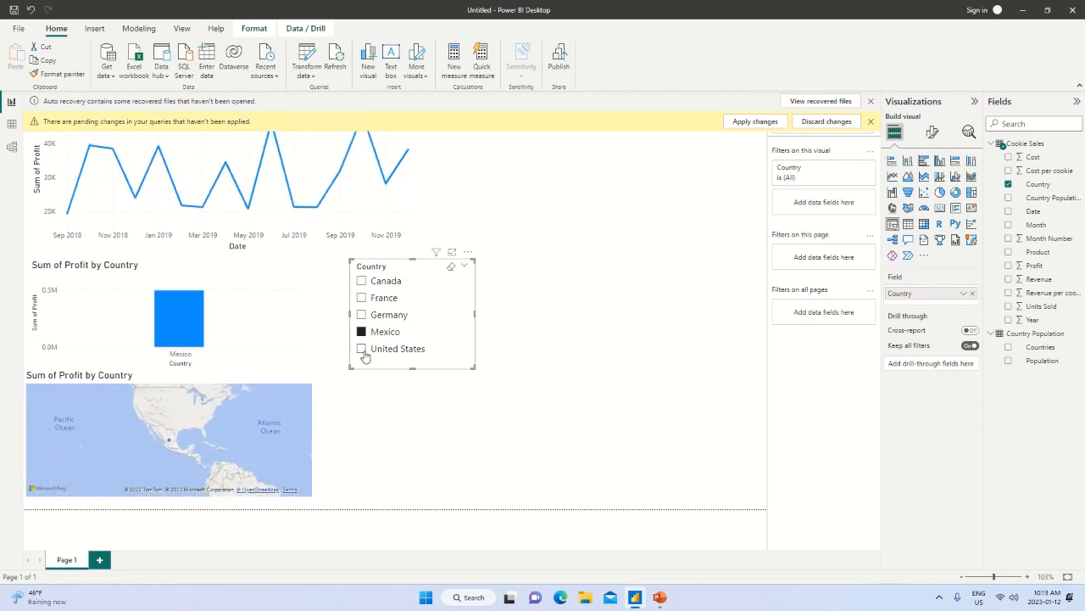
pyautogui.click(362, 349)
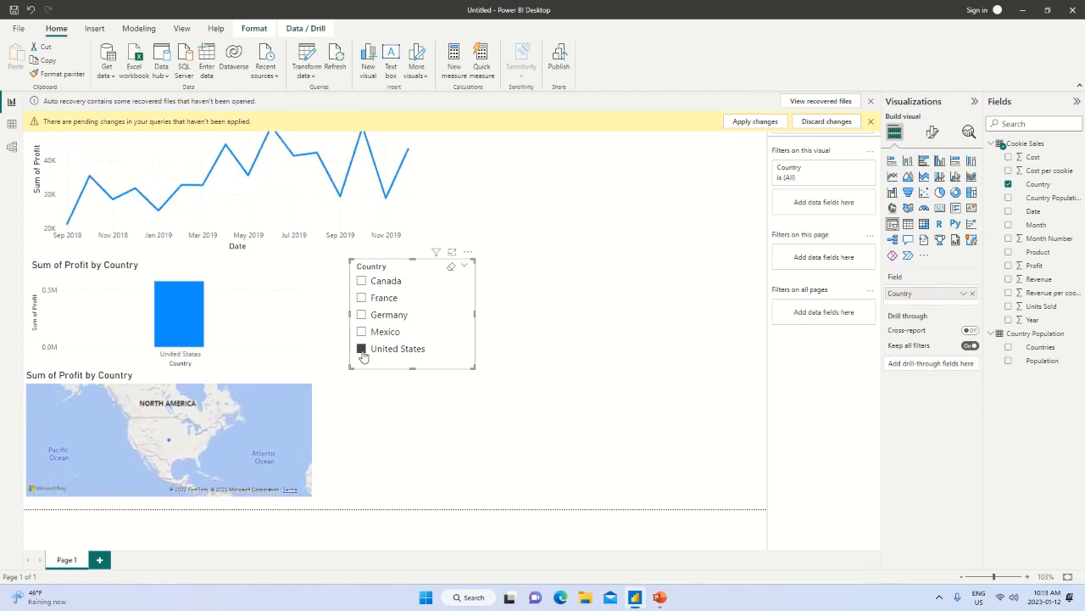
pyautogui.keyDown('ctrl'); pyautogui.click(361, 332); pyautogui.keyUp('ctrl')
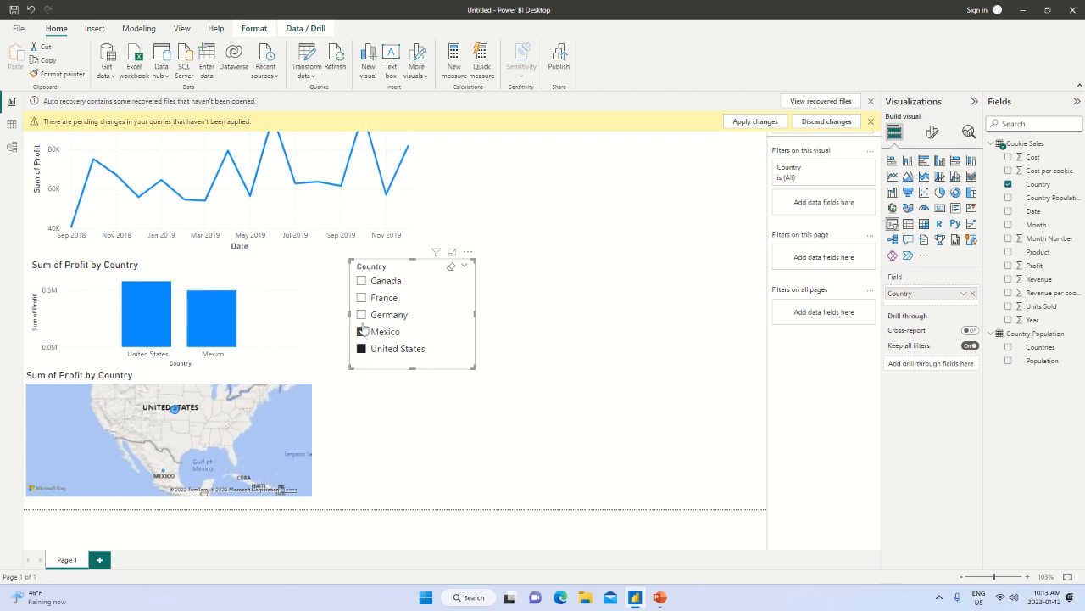
pyautogui.click(361, 315)
pyautogui.click(361, 332)
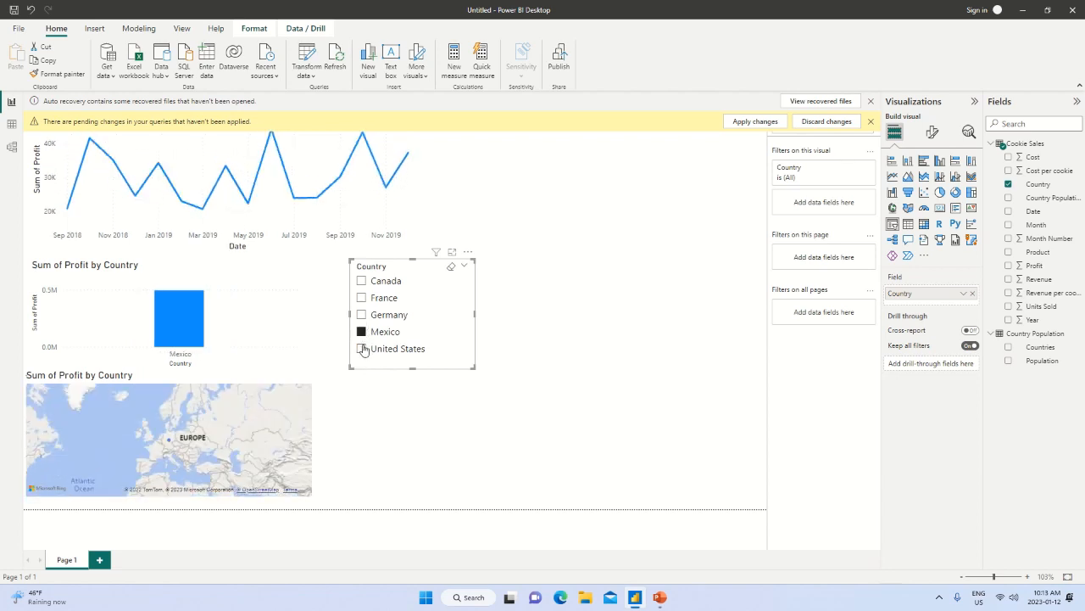
# Select United States, Mexico, Germany, France and Canada together in the Country slicer.
pyautogui.click(362, 348)
pyautogui.keyDown('ctrl'); pyautogui.click(362, 332); pyautogui.keyUp('ctrl')
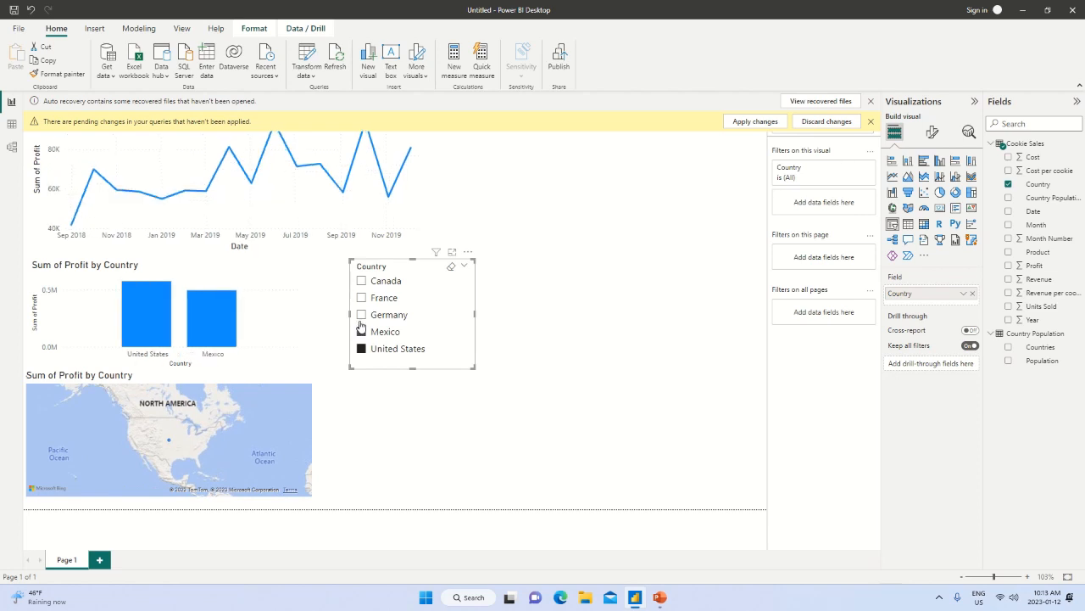
pyautogui.keyDown('ctrl'); pyautogui.click(361, 315); pyautogui.keyUp('ctrl')
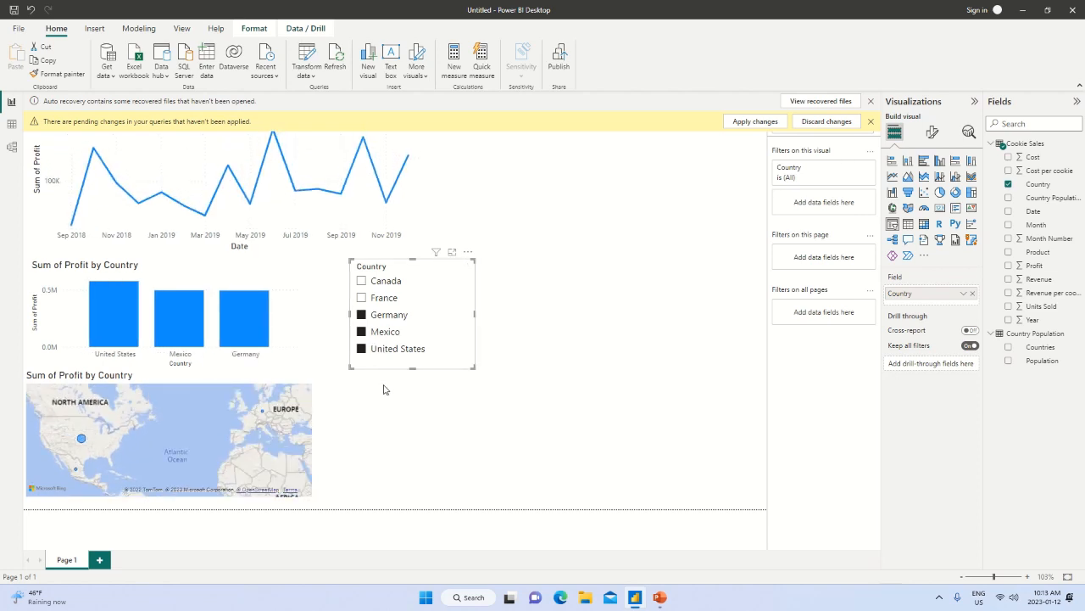
pyautogui.keyDown('ctrl'); pyautogui.click(361, 298); pyautogui.keyUp('ctrl')
pyautogui.keyDown('ctrl'); pyautogui.click(361, 285); pyautogui.keyUp('ctrl')
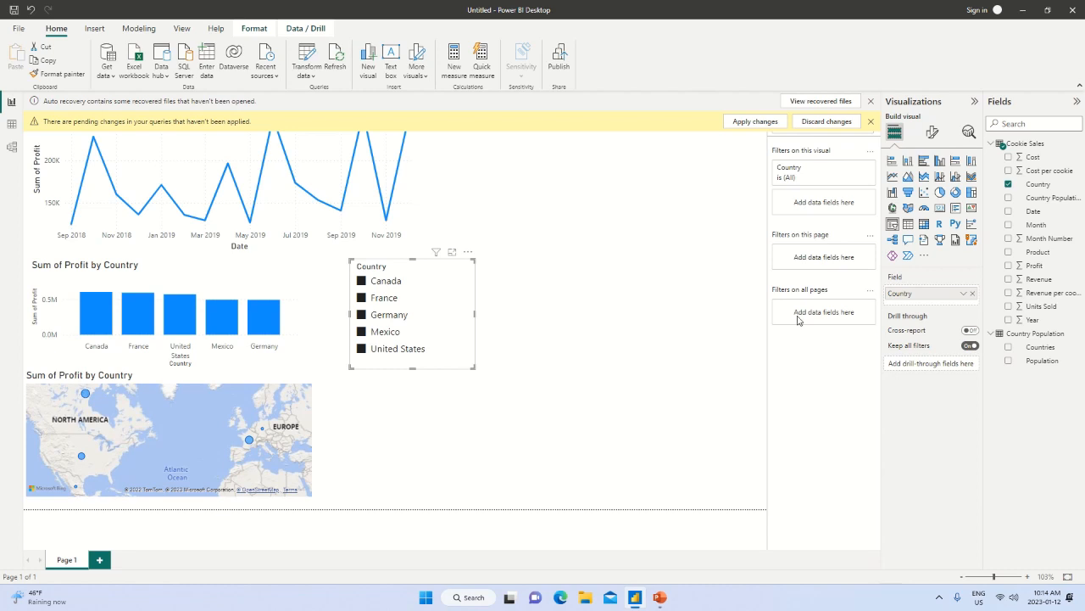
# Move the Country slicer up to the empty canvas area beside the profit line chart.
pyautogui.moveTo(429, 296); pyautogui.dragTo(593, 206)
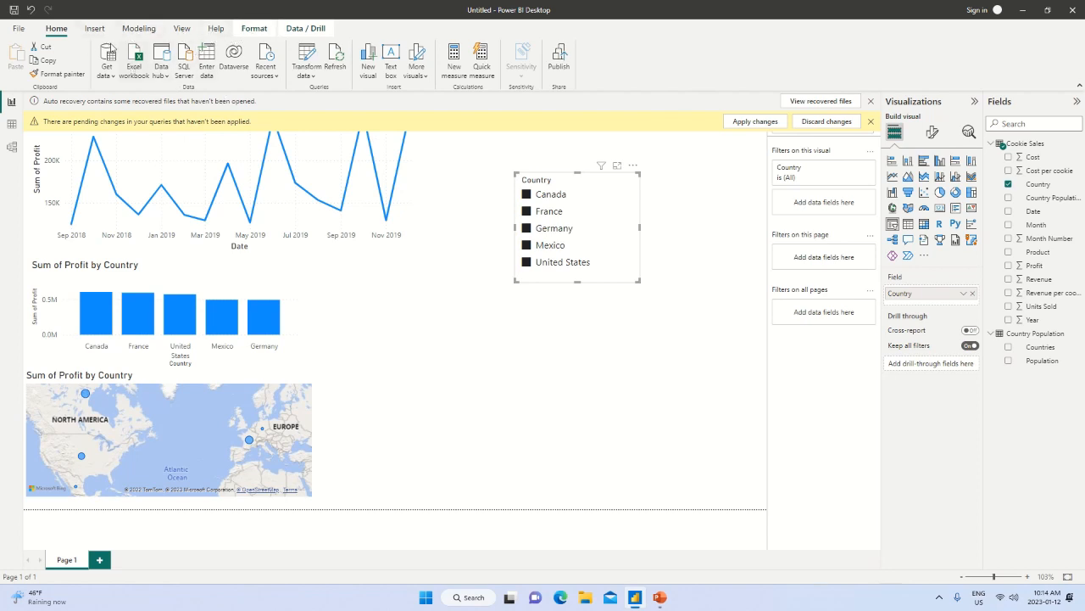
pyautogui.click(255, 32)
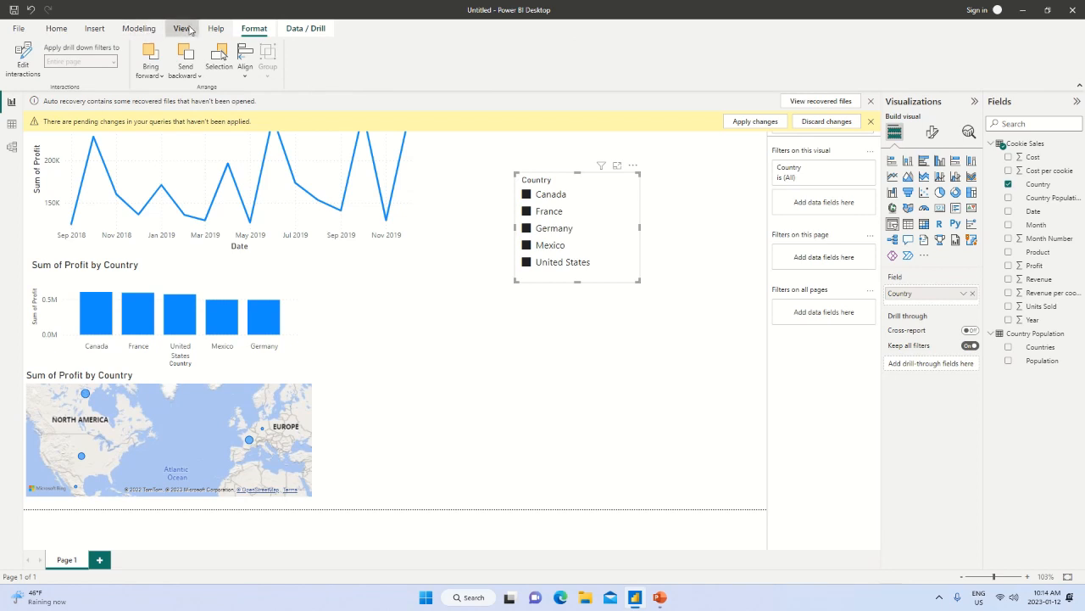
# Try out two built-in report themes: the white one with orange visuals and the dark blue one with a wavy-line background.
pyautogui.click(186, 29)
pyautogui.click(267, 67)
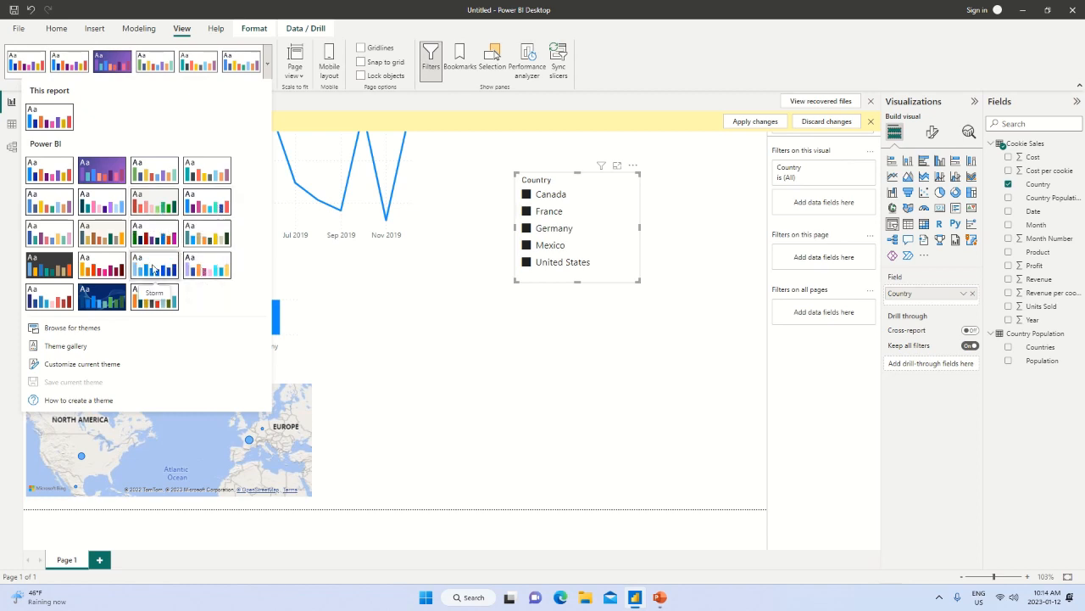
pyautogui.click(155, 297)
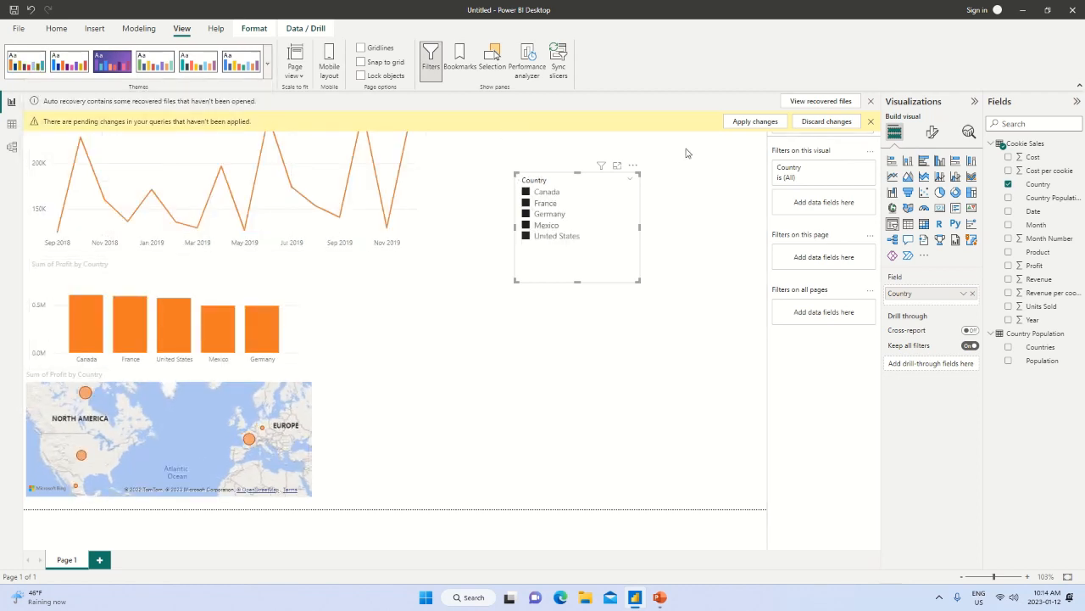
pyautogui.click(870, 123)
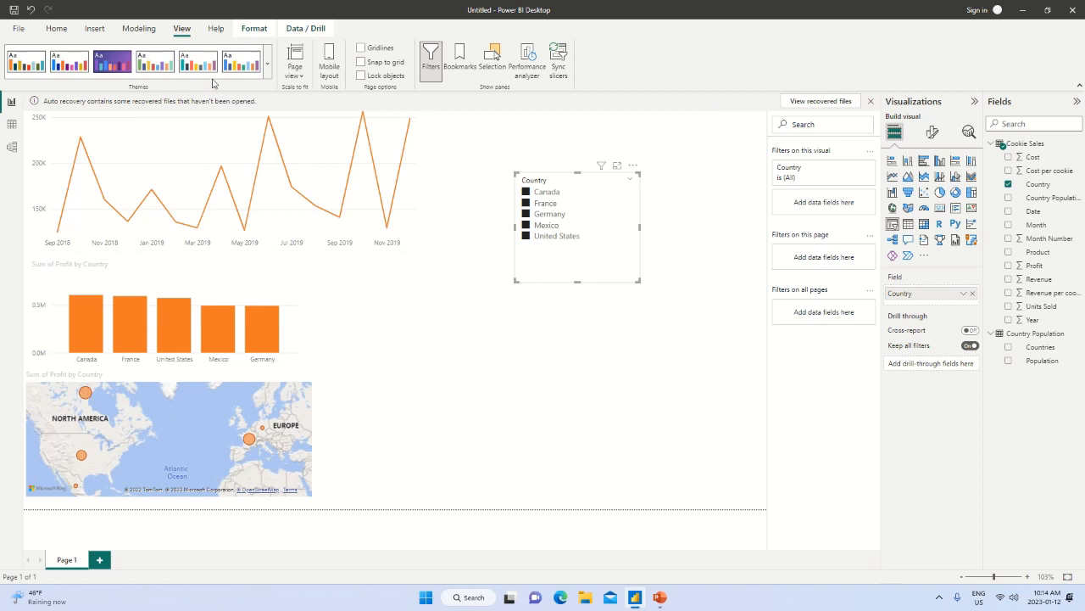
pyautogui.click(267, 63)
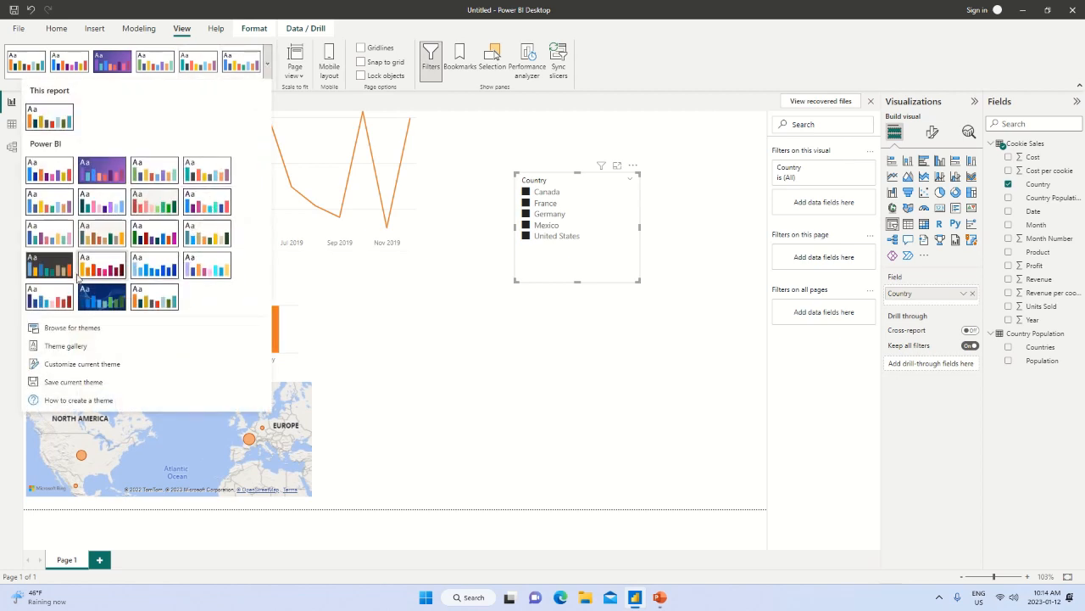
pyautogui.click(103, 296)
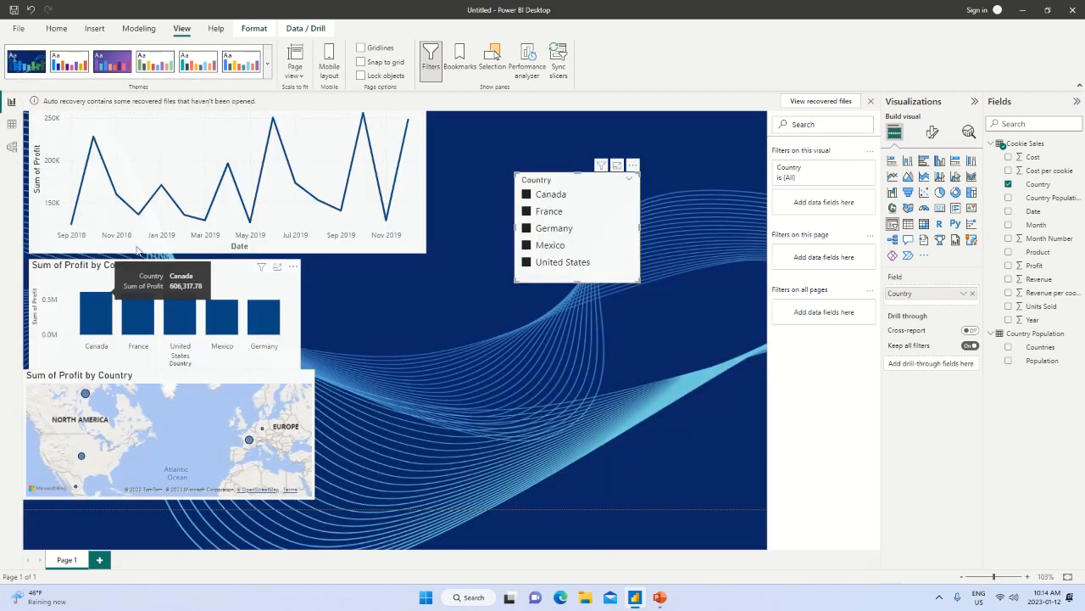
# Apply the built-in report theme with a white background and dark green as the main colour of the visuals.
pyautogui.click(267, 63)
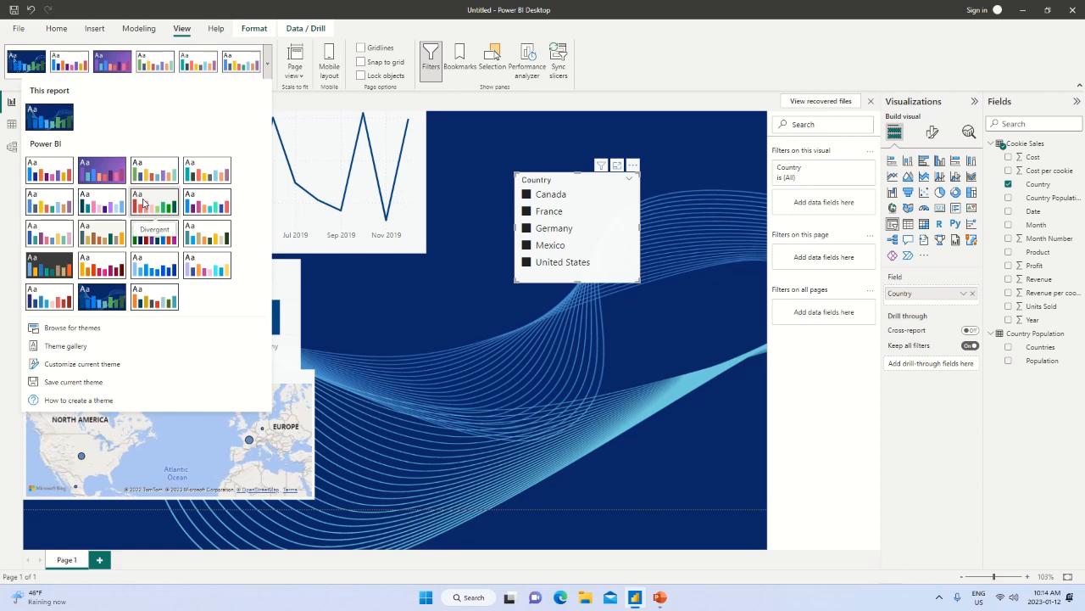
pyautogui.click(155, 241)
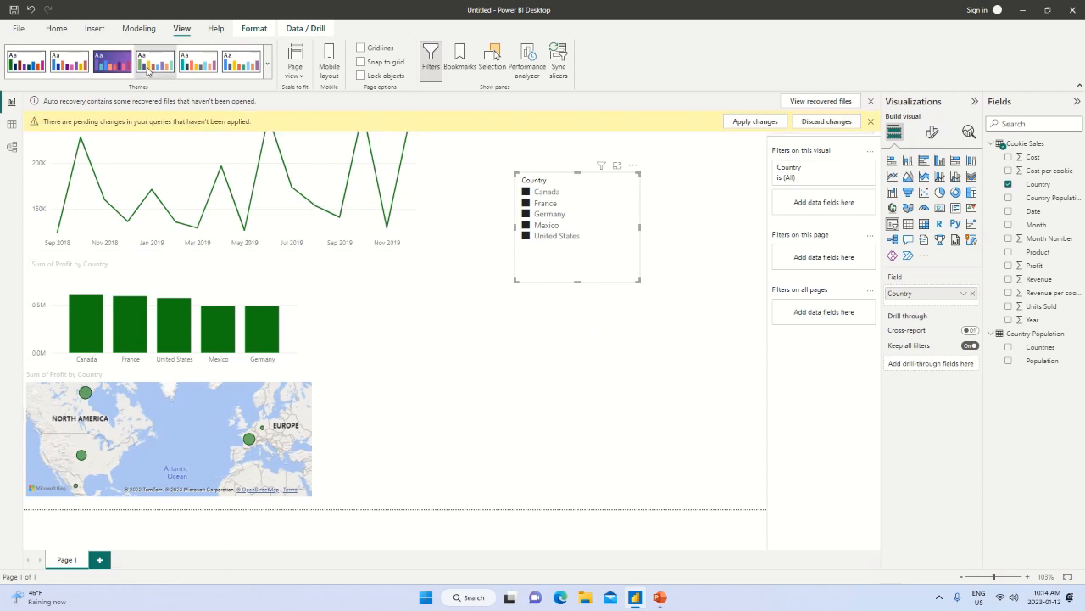
pyautogui.click(871, 123)
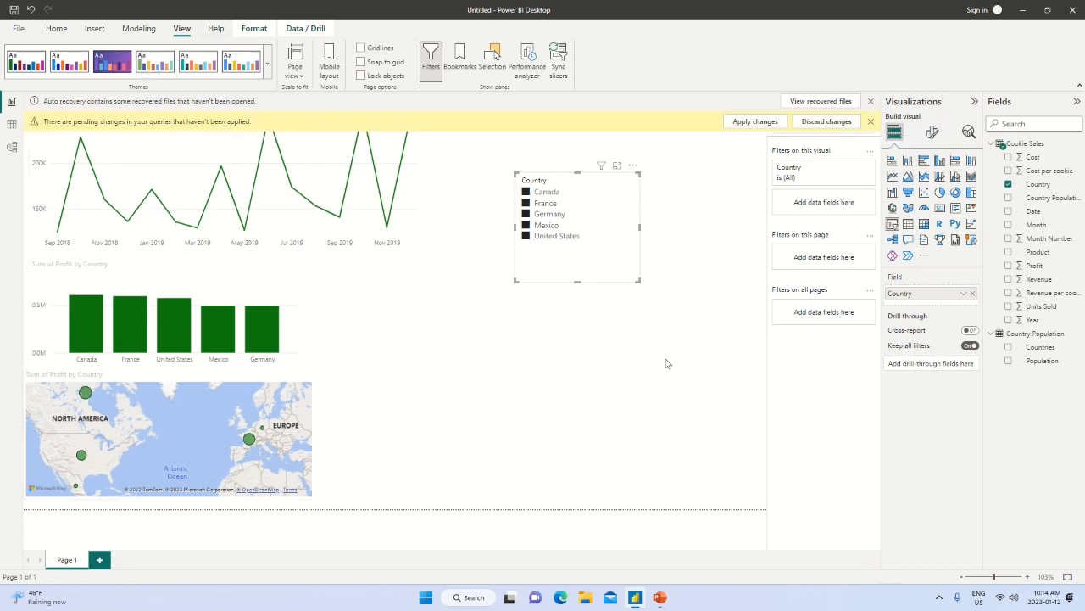
pyautogui.moveTo(524, 7)
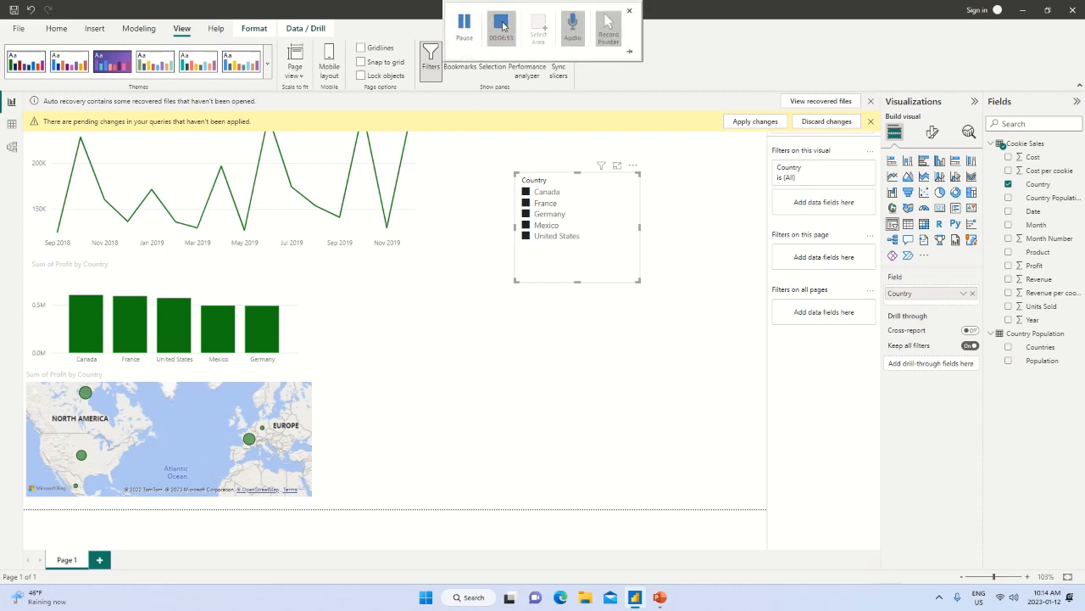